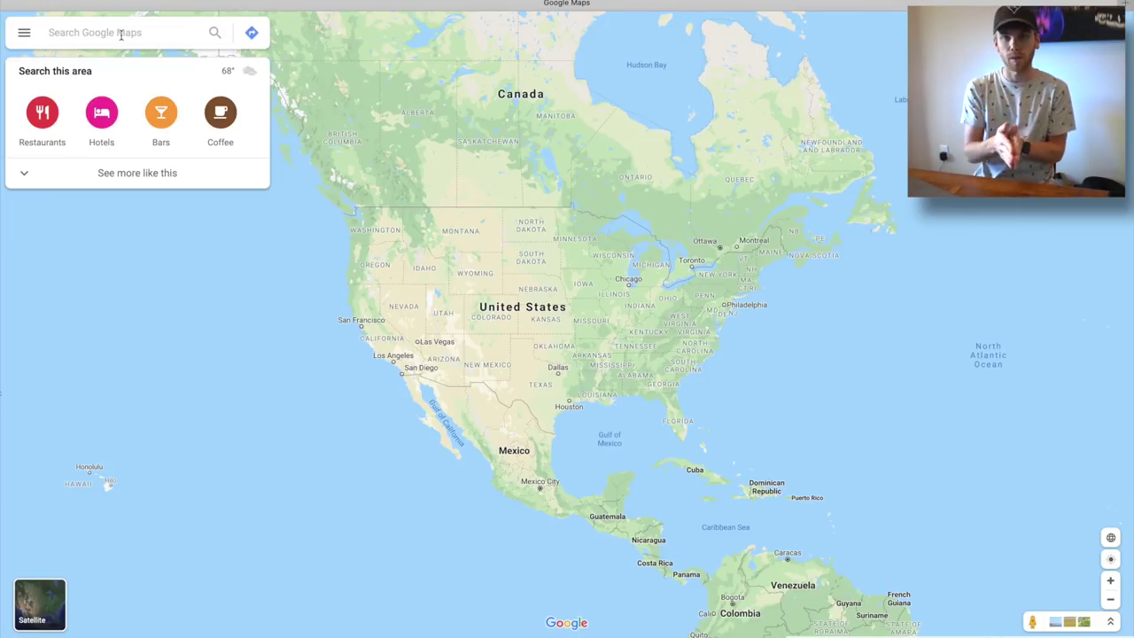
Step: Search for Dallas and select Dallas, TX to locate the city on the map
{"action": "left_click", "coordinate": [120, 33]}
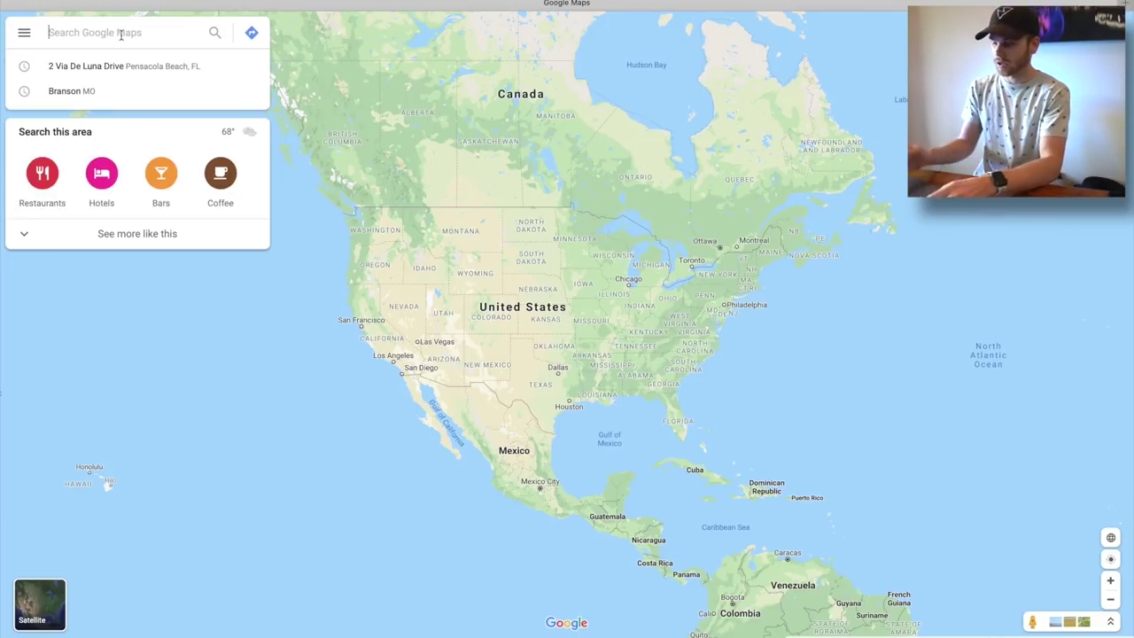
{"action": "type", "text": "dallas"}
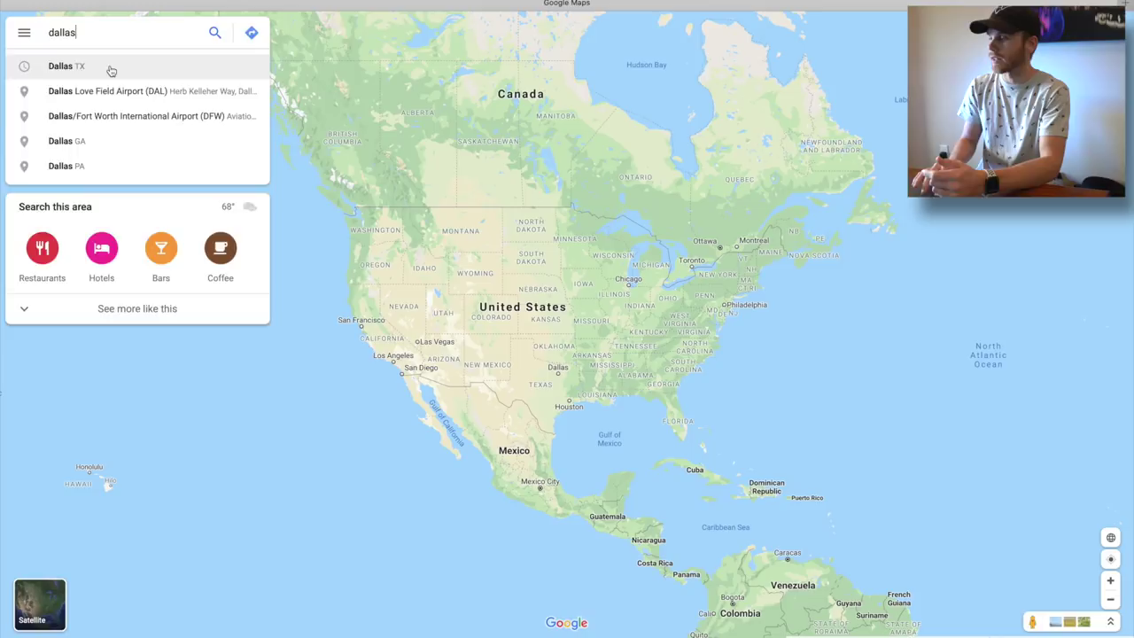
{"action": "left_click", "coordinate": [110, 68]}
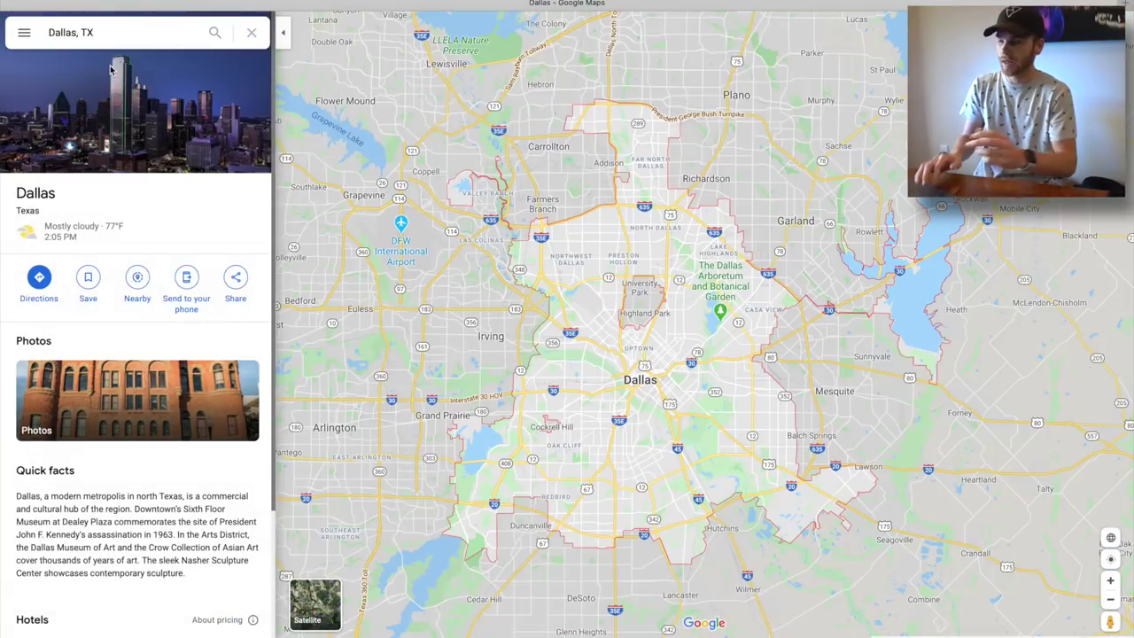
Step: Search for mini golf across the wider Dallas–Fort Worth area
{"action": "left_click", "coordinate": [1110, 603]}
{"action": "left_click", "coordinate": [1111, 603]}
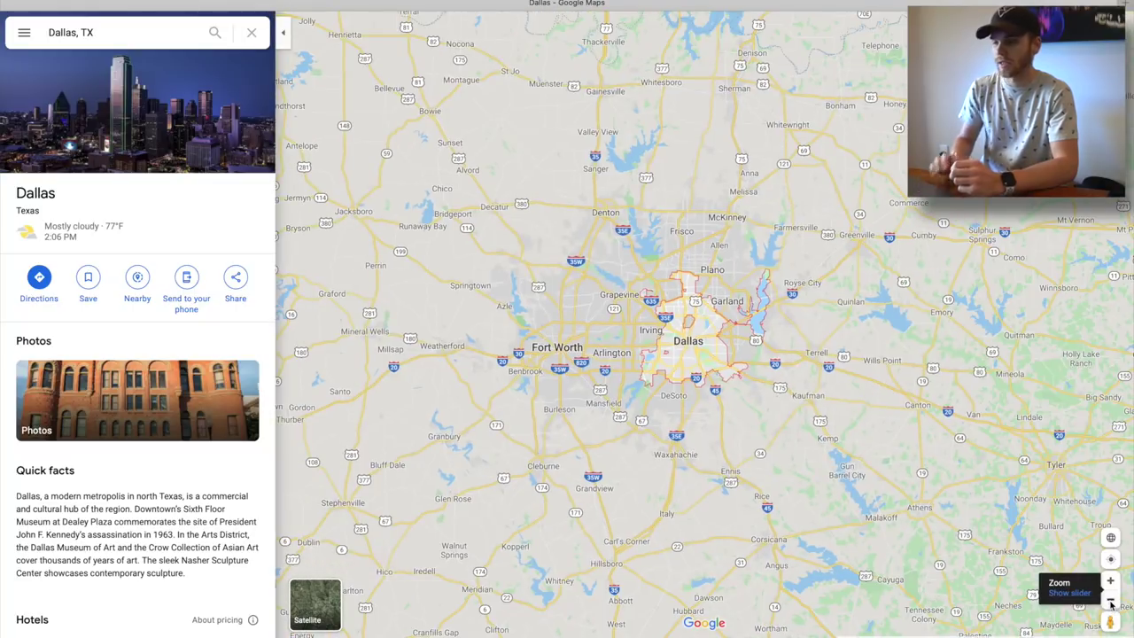
{"action": "left_click_drag", "start_coordinate": [815, 512], "coordinate": [904, 510]}
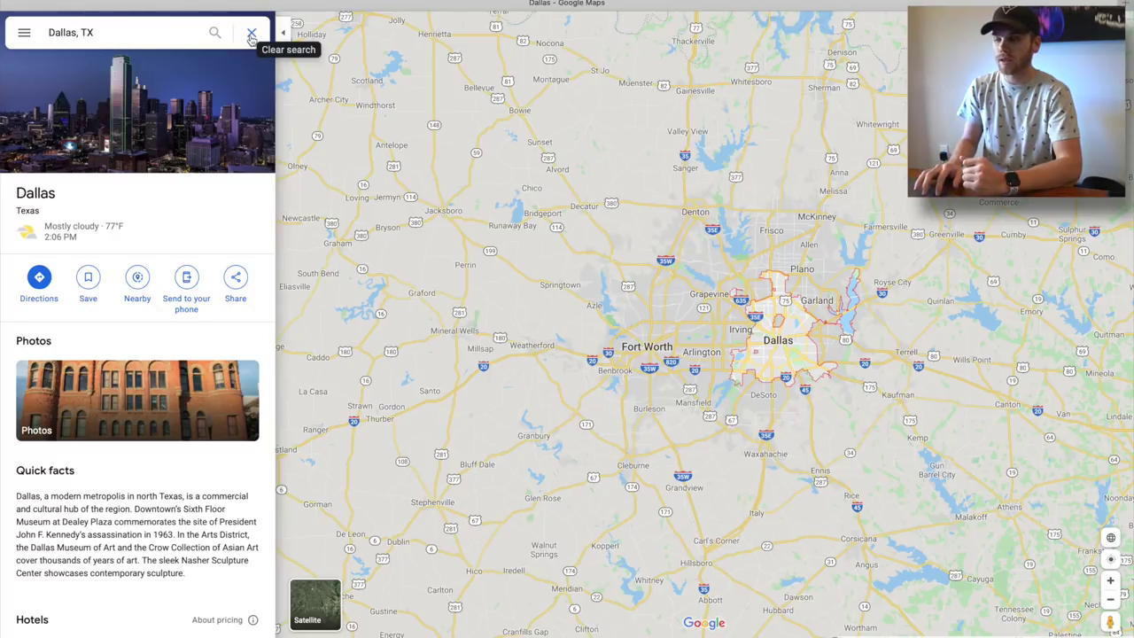
{"action": "triple_click", "coordinate": [142, 32]}
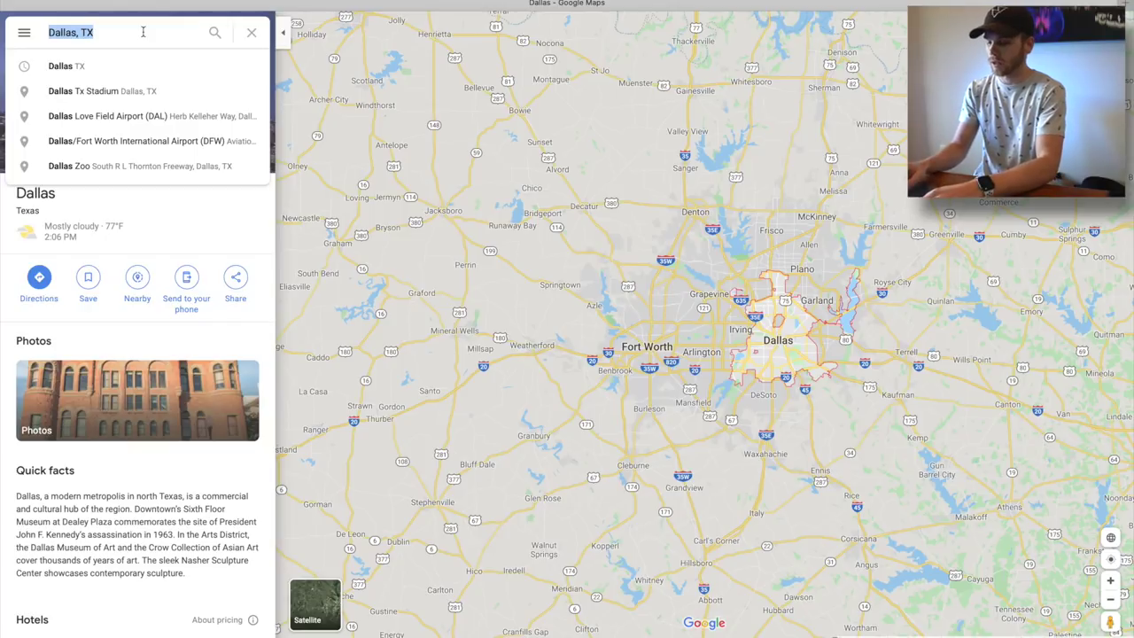
{"action": "type", "text": "mini golf"}
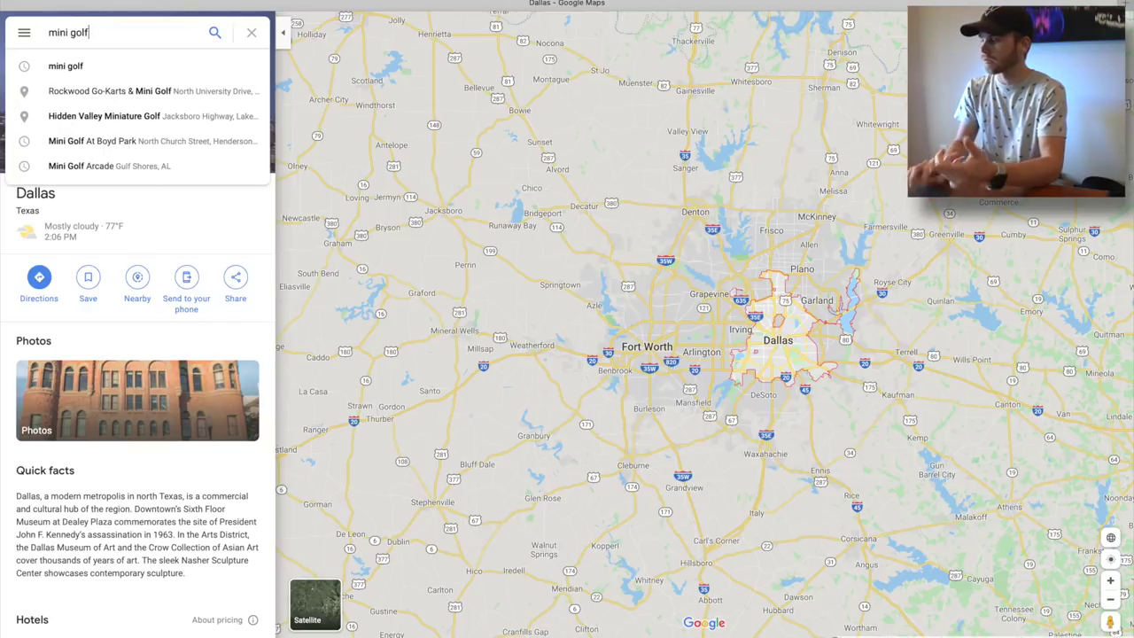
{"action": "left_click", "coordinate": [112, 71]}
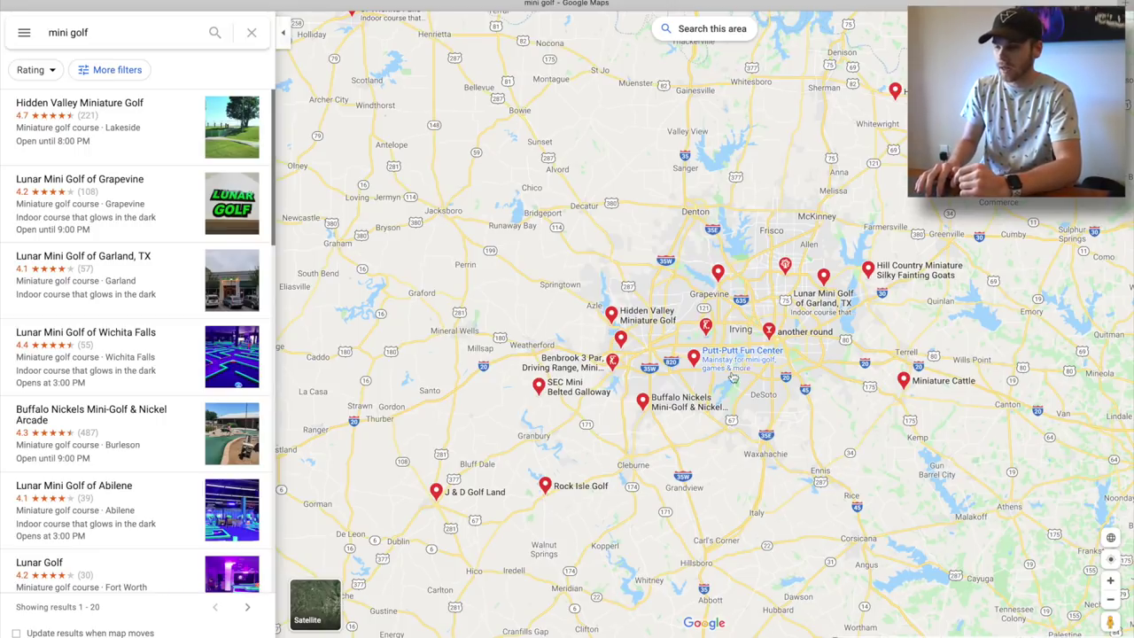
Step: View the listings for Buffalo Nickels Mini-Golf & Nickel Arcade, Hidden Valley Miniature Golf and Putt-Putt Fun Center, returning to the results after each
{"action": "left_click", "coordinate": [687, 406]}
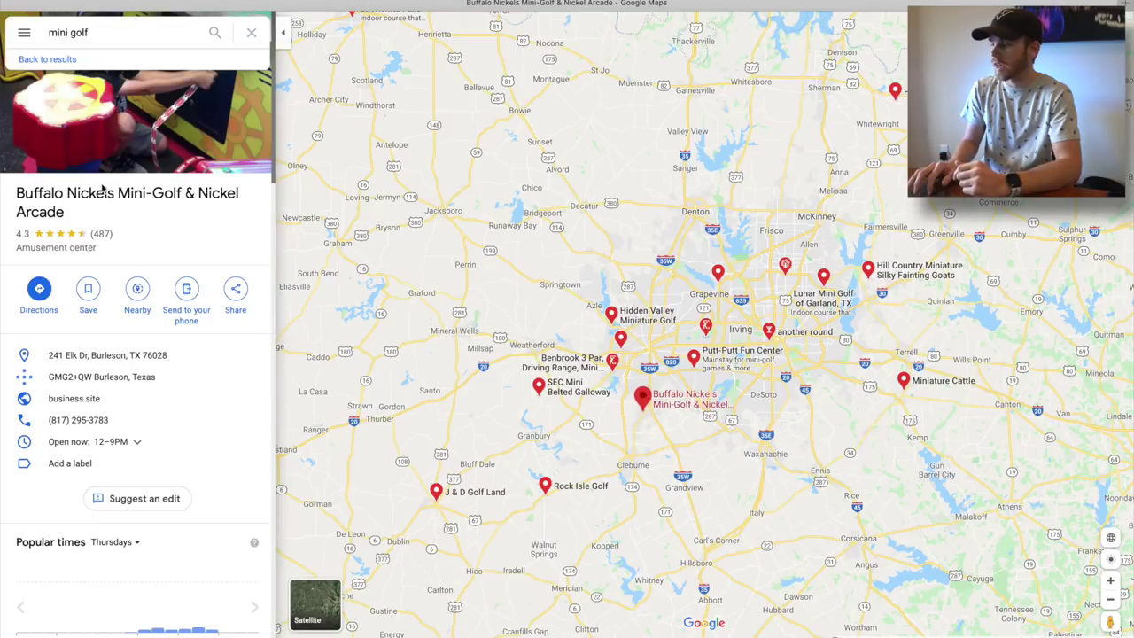
{"action": "left_click", "coordinate": [49, 60]}
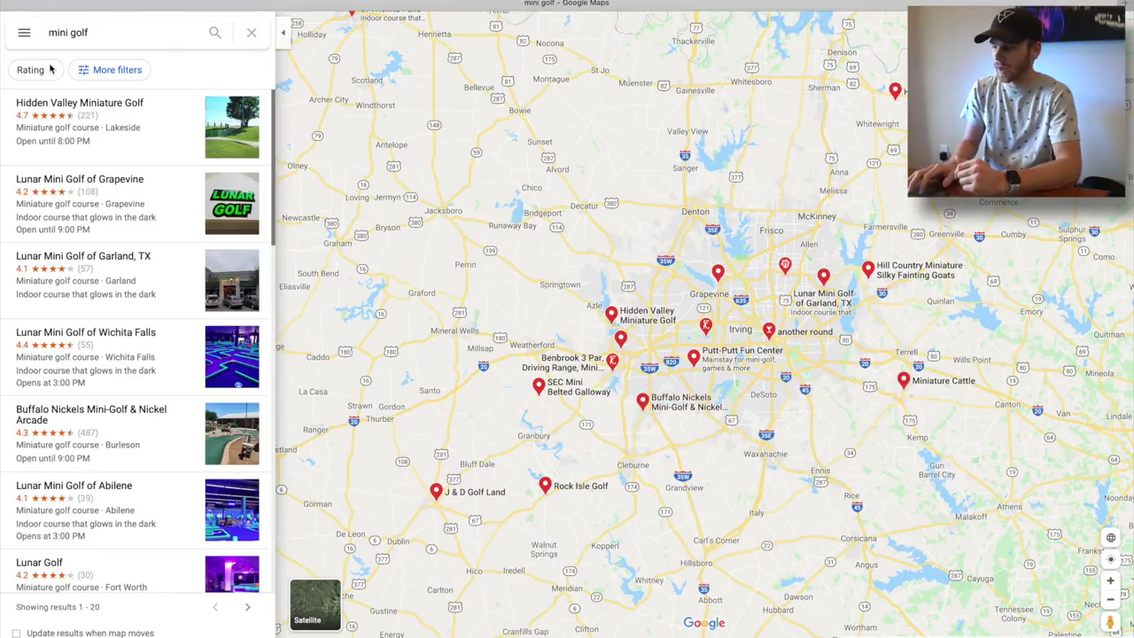
{"action": "left_click", "coordinate": [37, 118]}
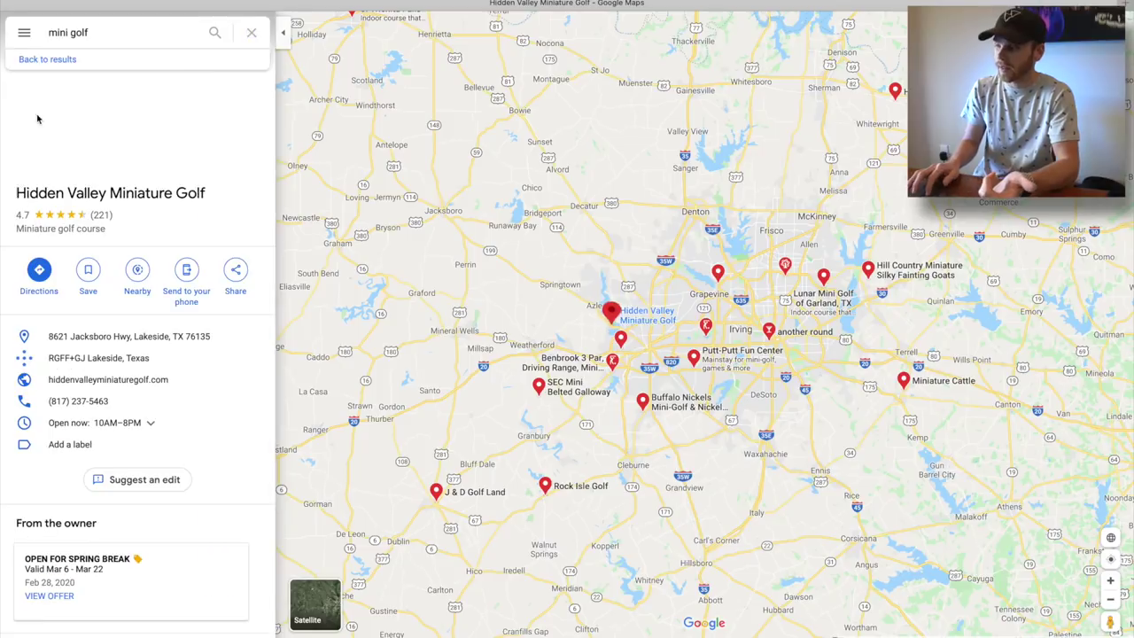
{"action": "left_click", "coordinate": [47, 59]}
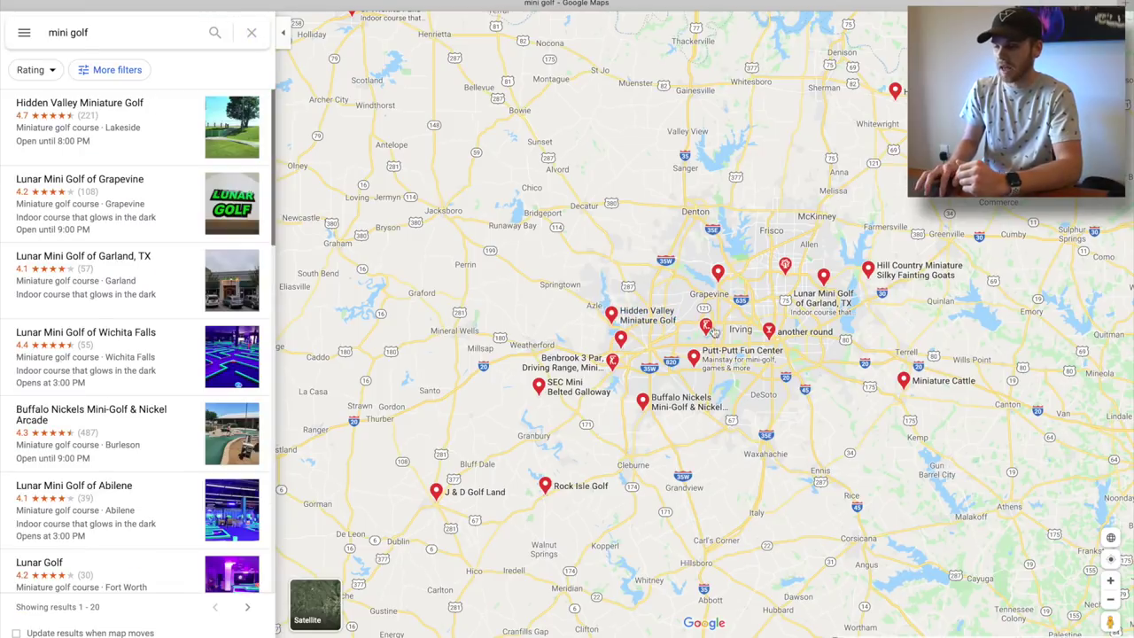
{"action": "left_click", "coordinate": [694, 357]}
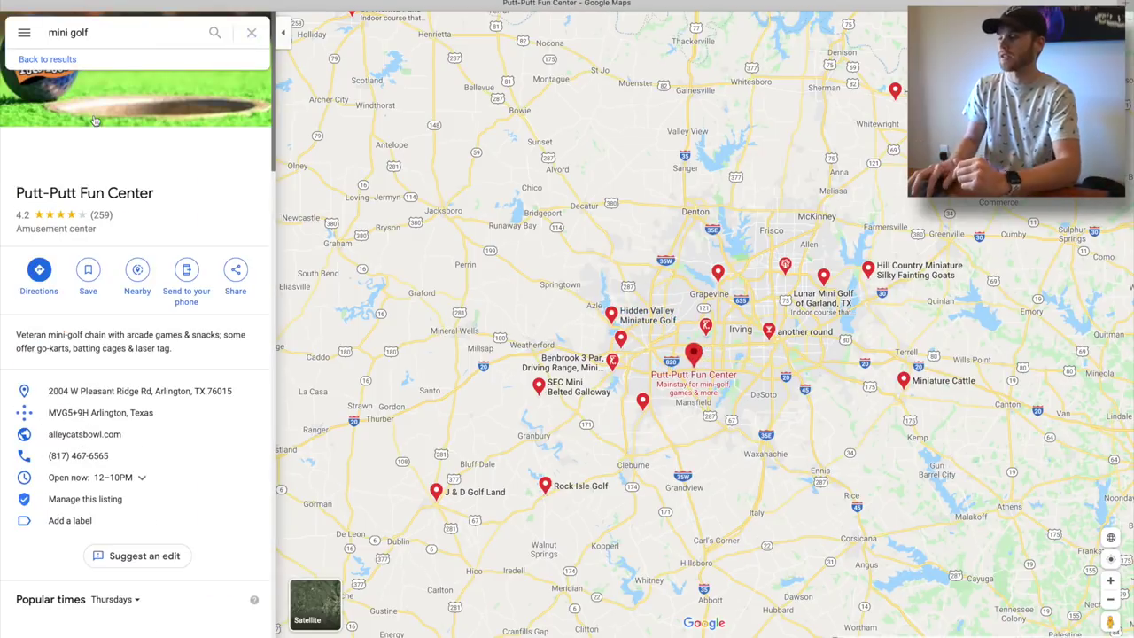
{"action": "left_click", "coordinate": [47, 61]}
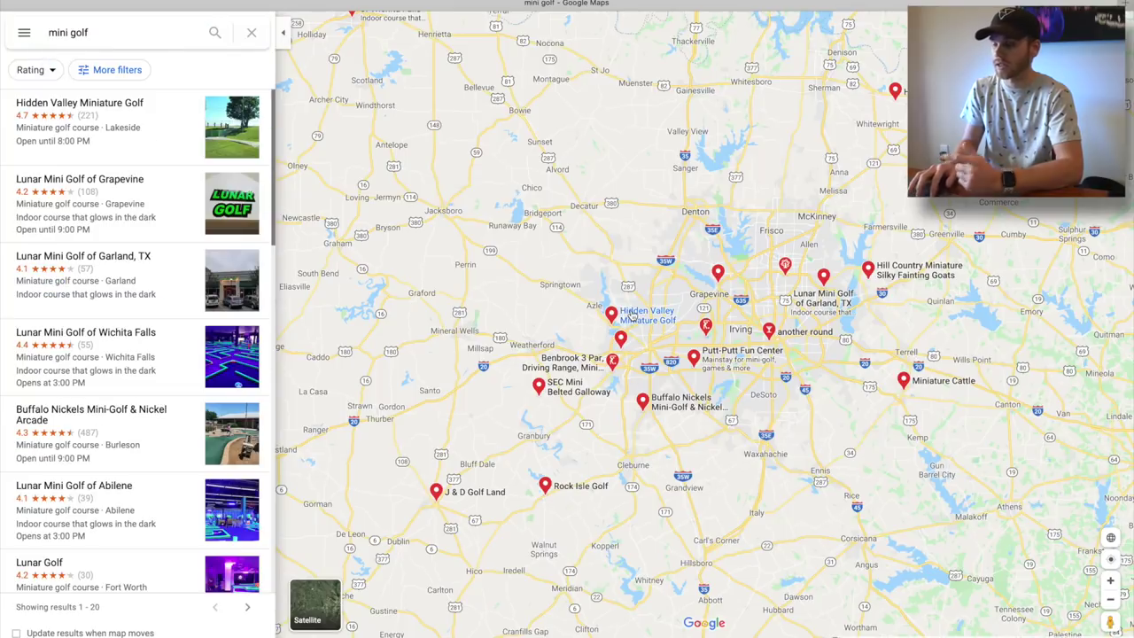
Step: Browse several photos of Hidden Valley Miniature Golf, including the course and its signs, and return to the mini golf results
{"action": "left_click", "coordinate": [632, 317]}
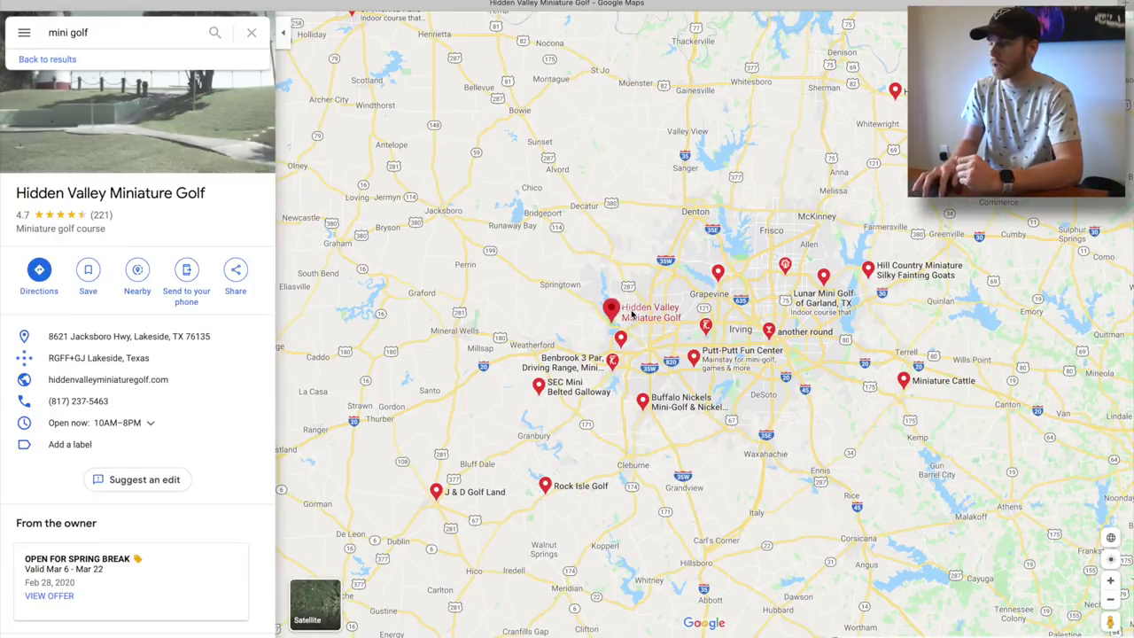
{"action": "left_click", "coordinate": [64, 130]}
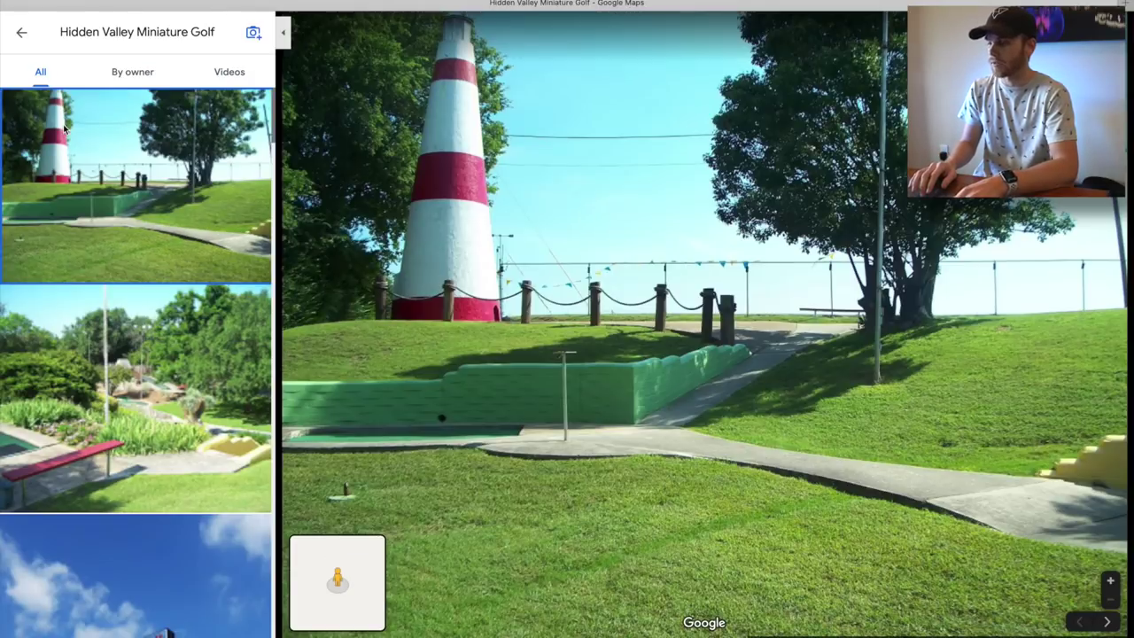
{"action": "left_click", "coordinate": [97, 316]}
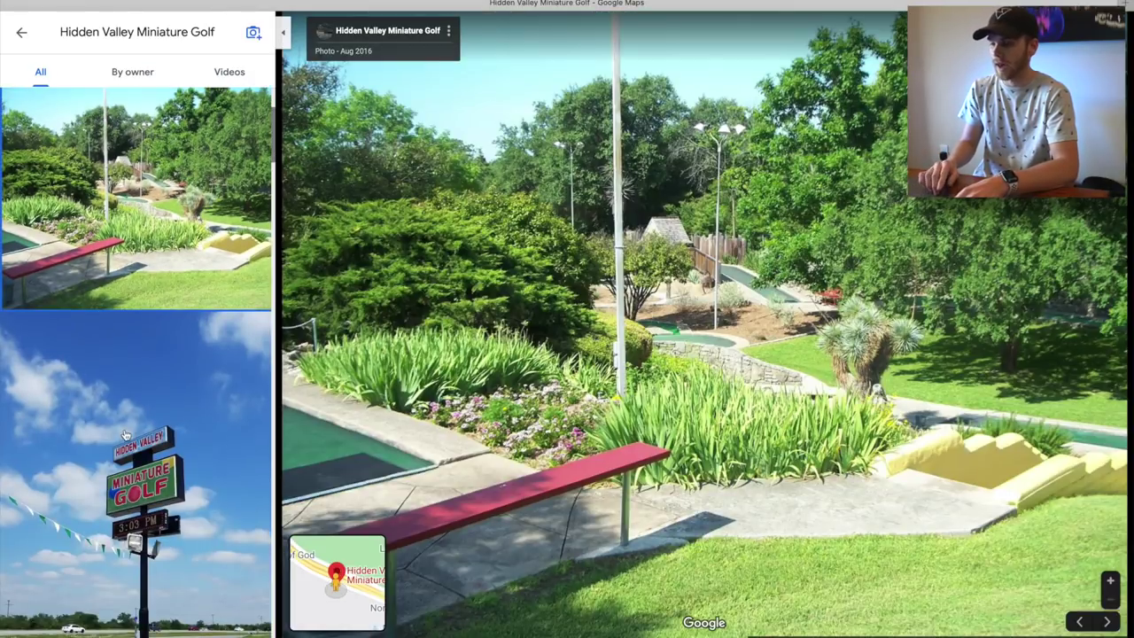
{"action": "scroll", "coordinate": [126, 434], "scroll_direction": "down", "scroll_amount": 3}
{"action": "left_click", "coordinate": [127, 434]}
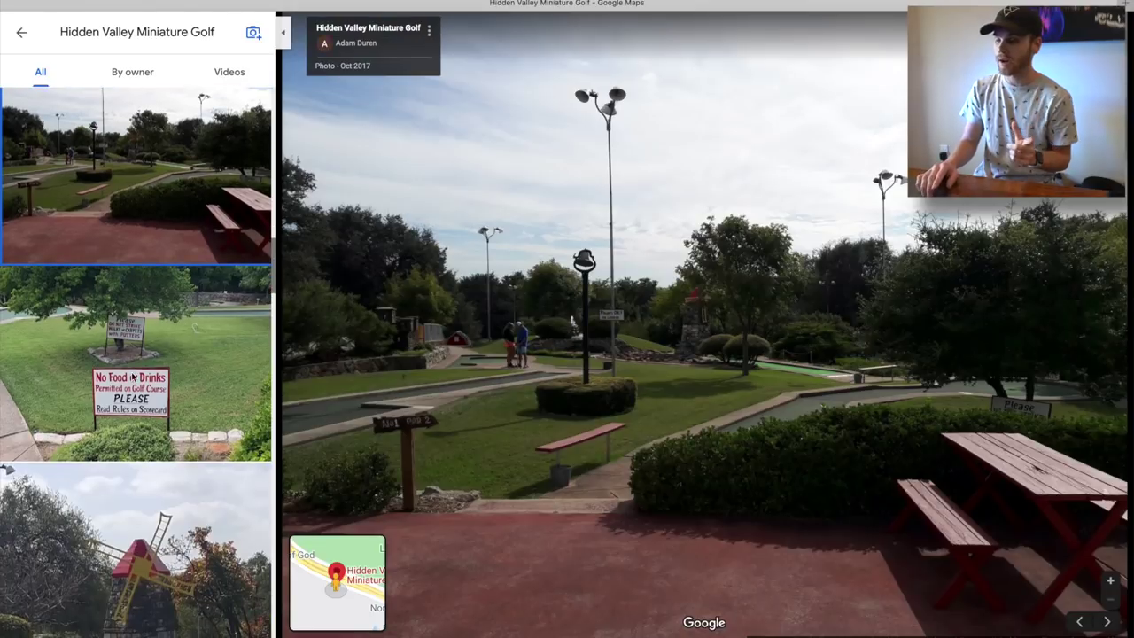
{"action": "left_click", "coordinate": [143, 342]}
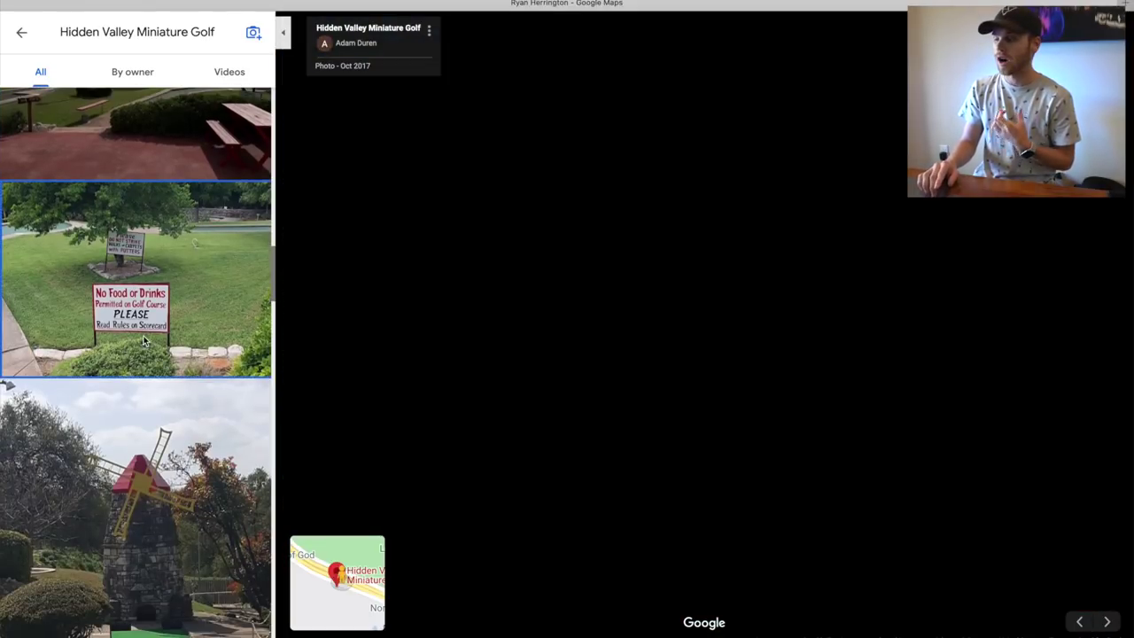
{"action": "left_click", "coordinate": [131, 464]}
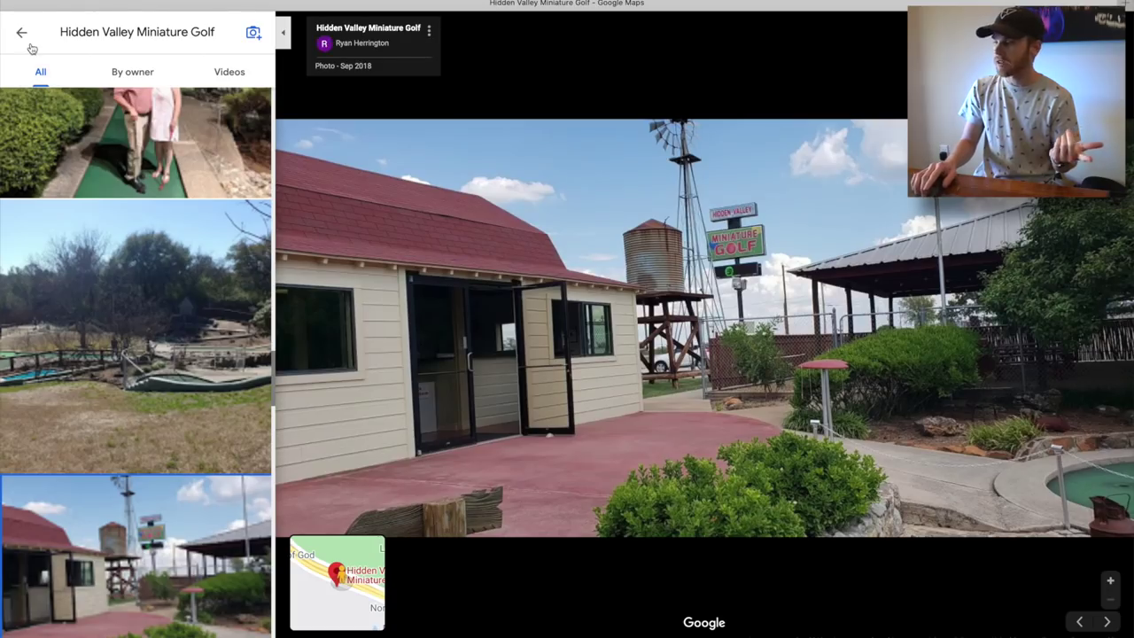
{"action": "left_click", "coordinate": [22, 34]}
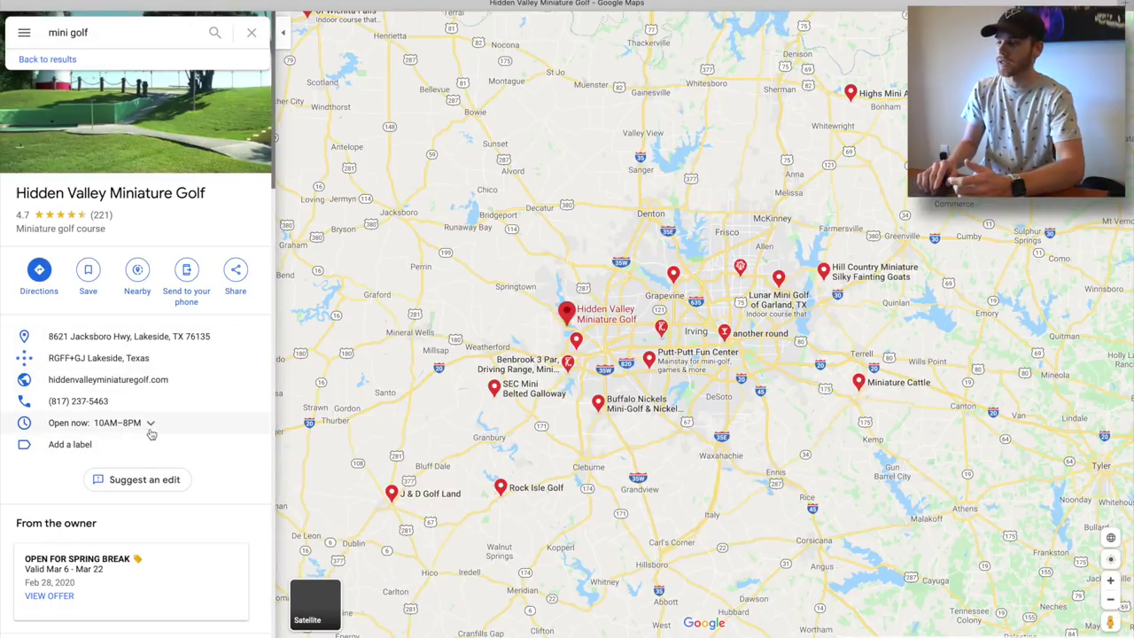
{"action": "left_click", "coordinate": [47, 60]}
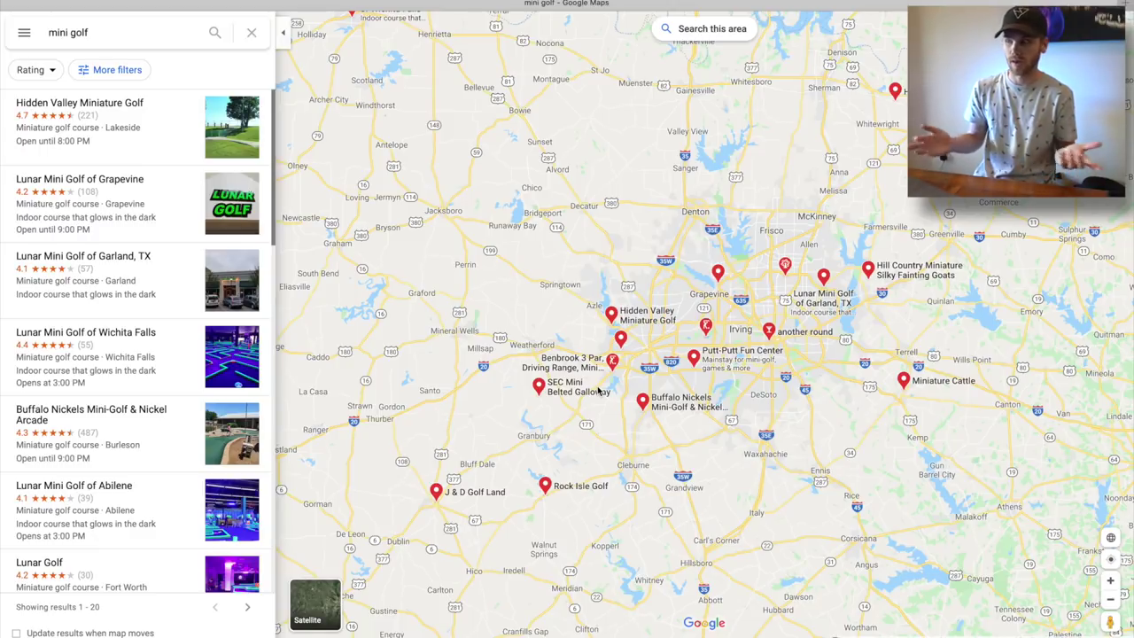
Step: Search the same area for miniature golf and look through the results list
{"action": "triple_click", "coordinate": [103, 34]}
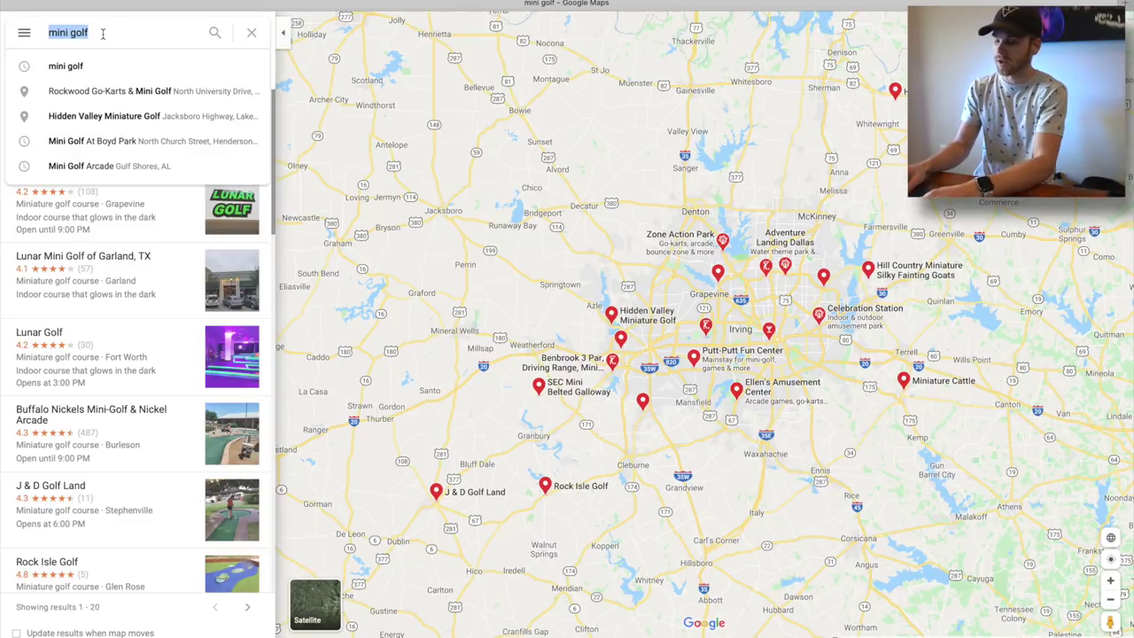
{"action": "type", "text": "miniature golf"}
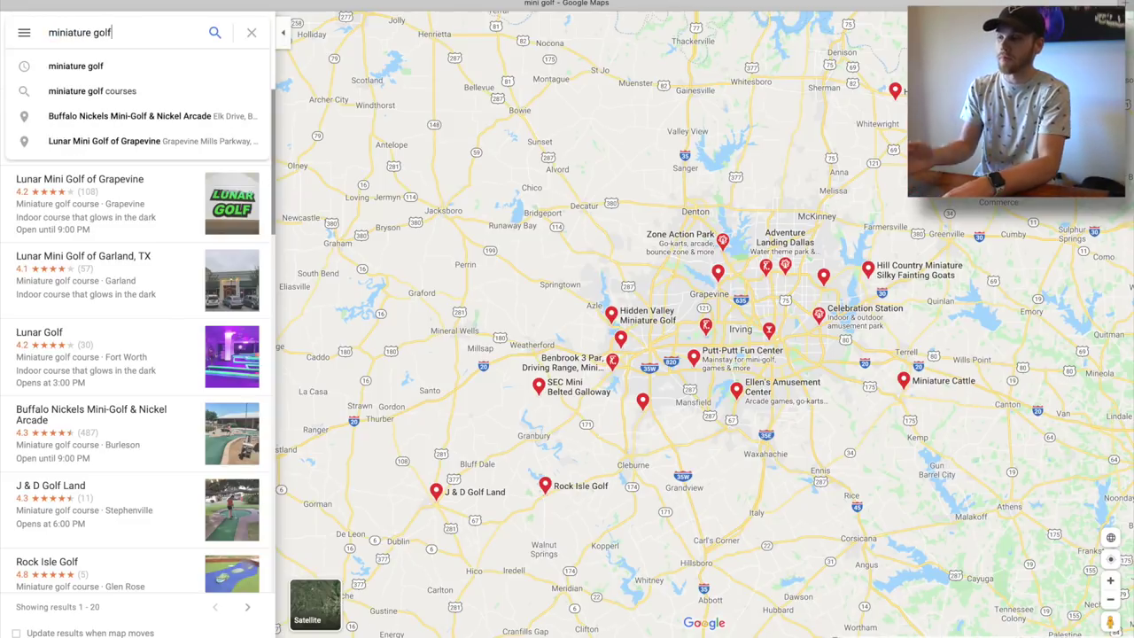
{"action": "key", "text": "Return"}
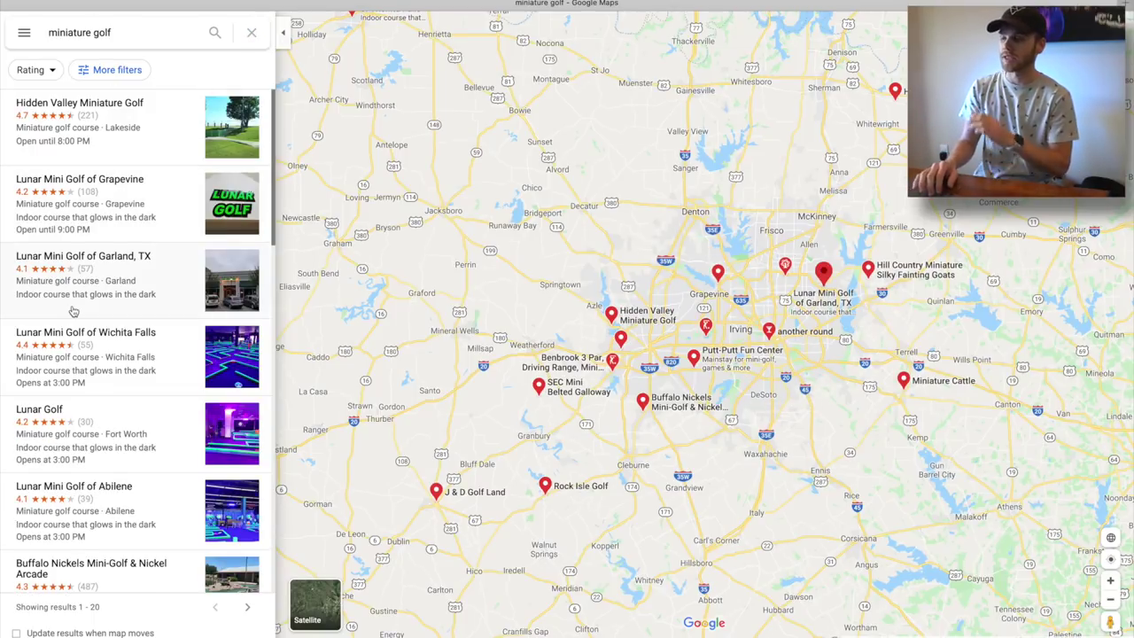
{"action": "scroll", "coordinate": [71, 314], "scroll_direction": "down", "scroll_amount": 5}
{"action": "scroll", "coordinate": [71, 314], "scroll_direction": "up", "scroll_amount": 5}
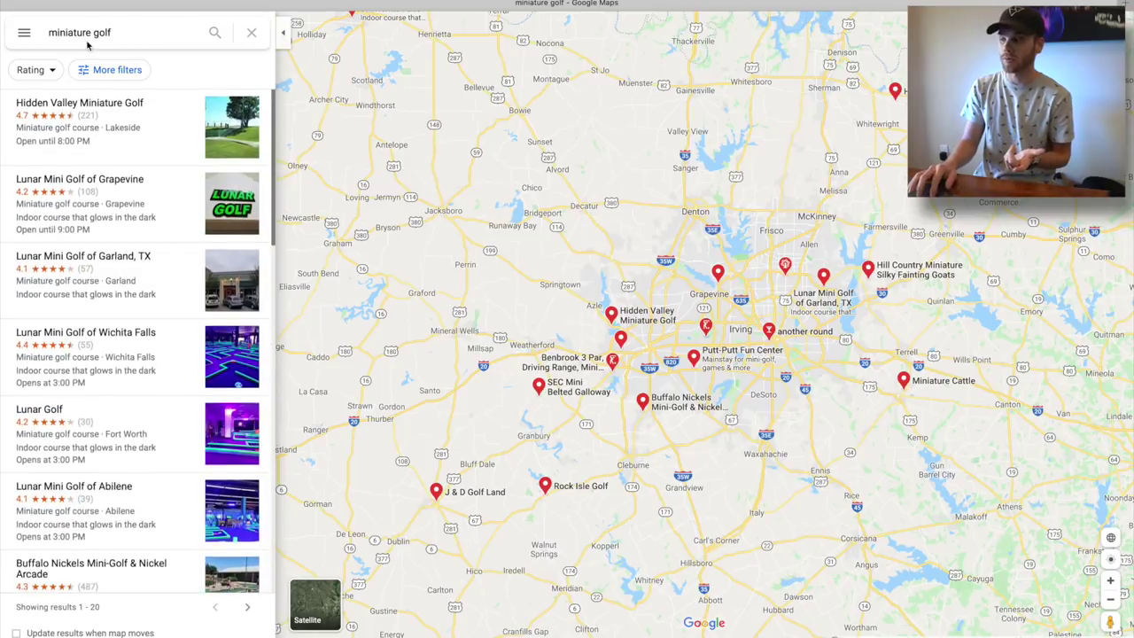
Step: Replace the search term with putt putt to find courses in the same area
{"action": "triple_click", "coordinate": [94, 34]}
{"action": "type", "text": "putt putt"}
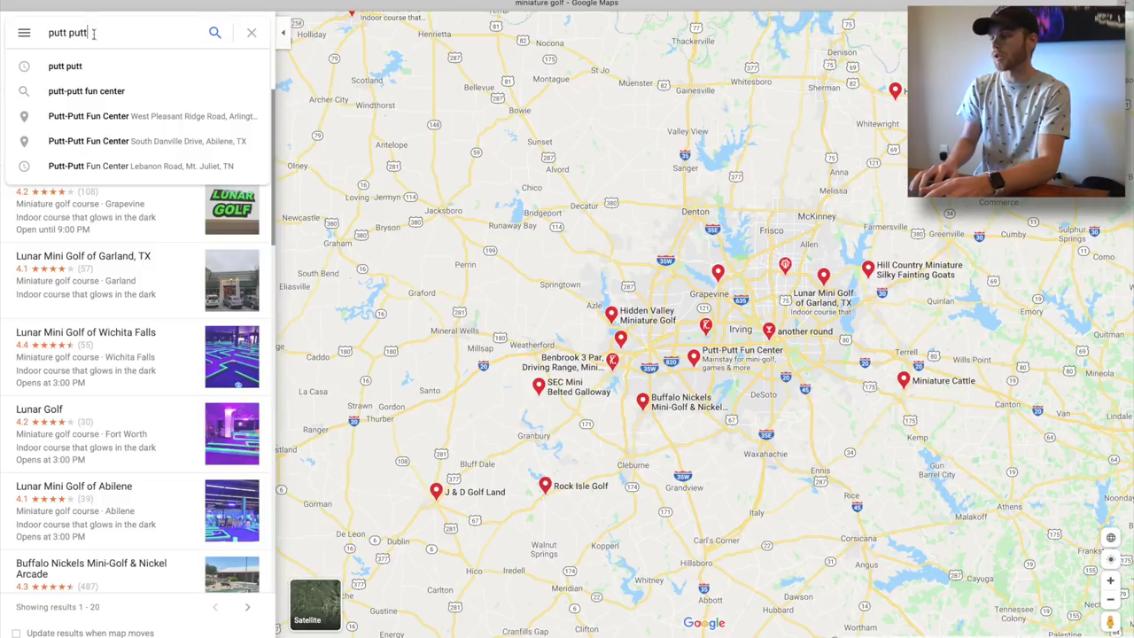
{"action": "left_click", "coordinate": [92, 68]}
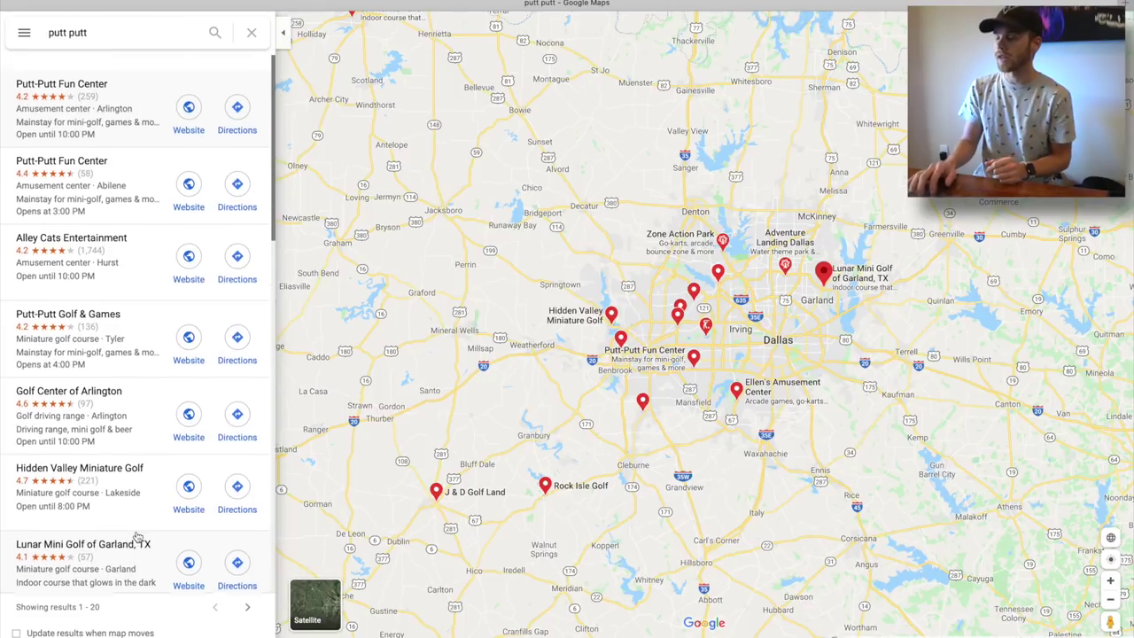
Step: Switch the Dallas-area search from putt putt back to mini golf
{"action": "left_click", "coordinate": [144, 29]}
{"action": "type", "text": "mini golf"}
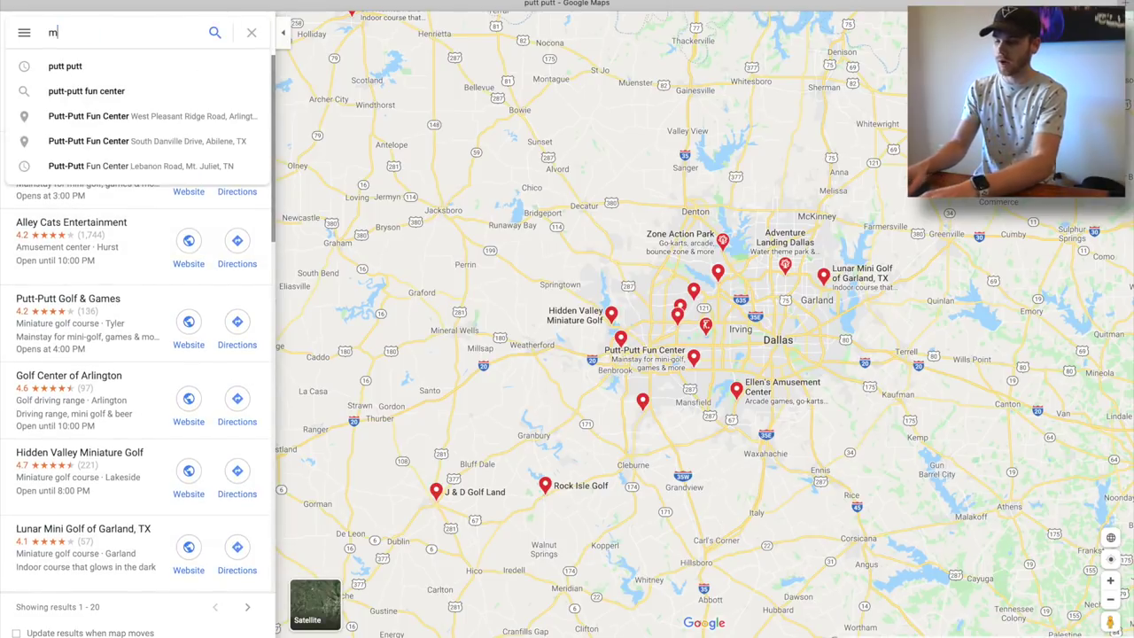
{"action": "left_click", "coordinate": [111, 66]}
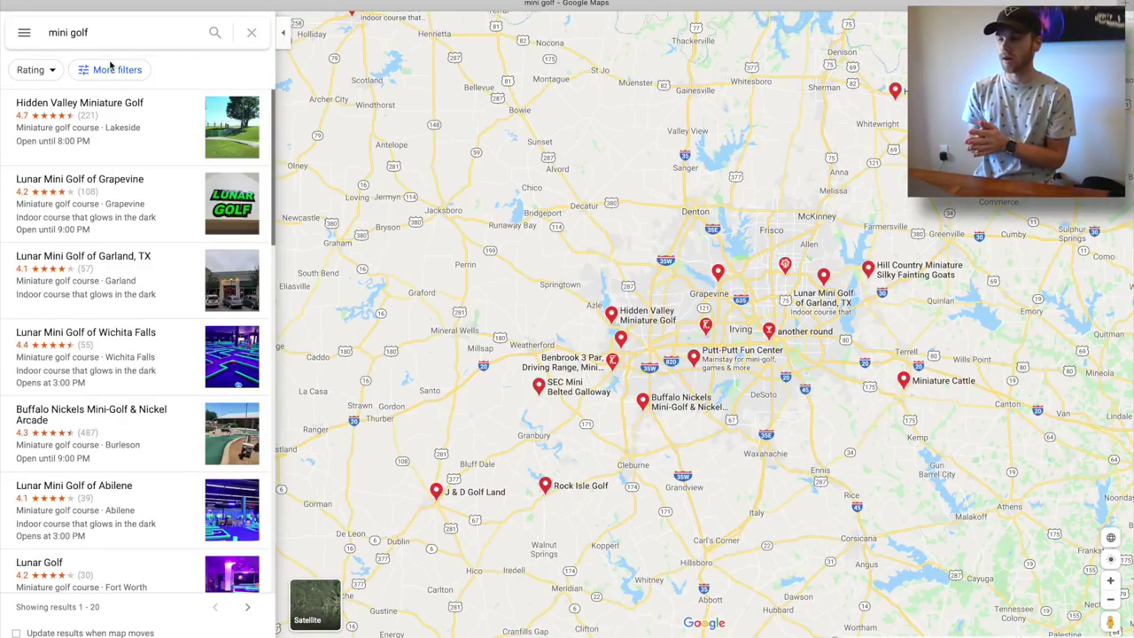
Step: Clear the mini golf search and locate Chicago, IL with its wider surrounding region
{"action": "left_click", "coordinate": [252, 33]}
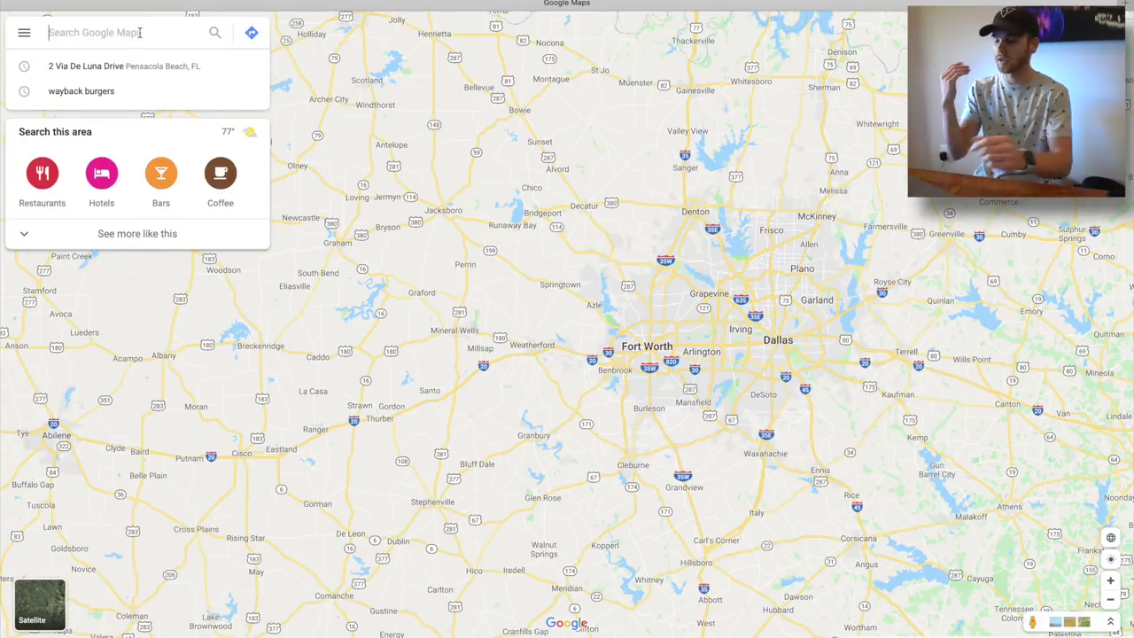
{"action": "type", "text": "chca"}
{"action": "key", "text": "BackSpace"}
{"action": "key", "text": "BackSpace"}
{"action": "type", "text": "ic"}
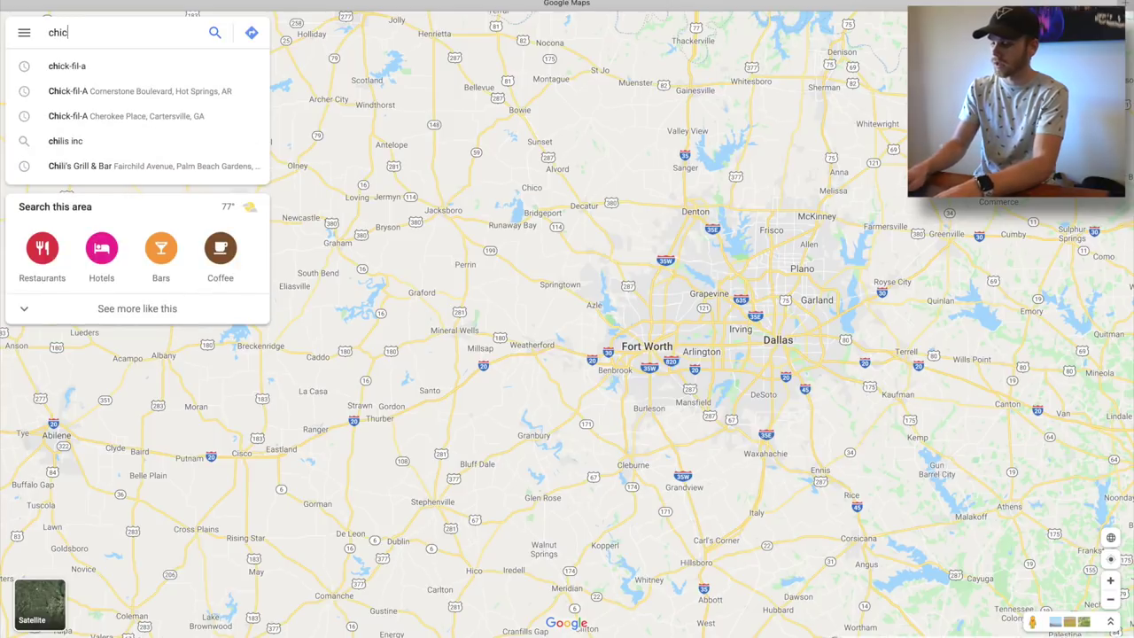
{"action": "type", "text": "ago"}
{"action": "left_click", "coordinate": [121, 64]}
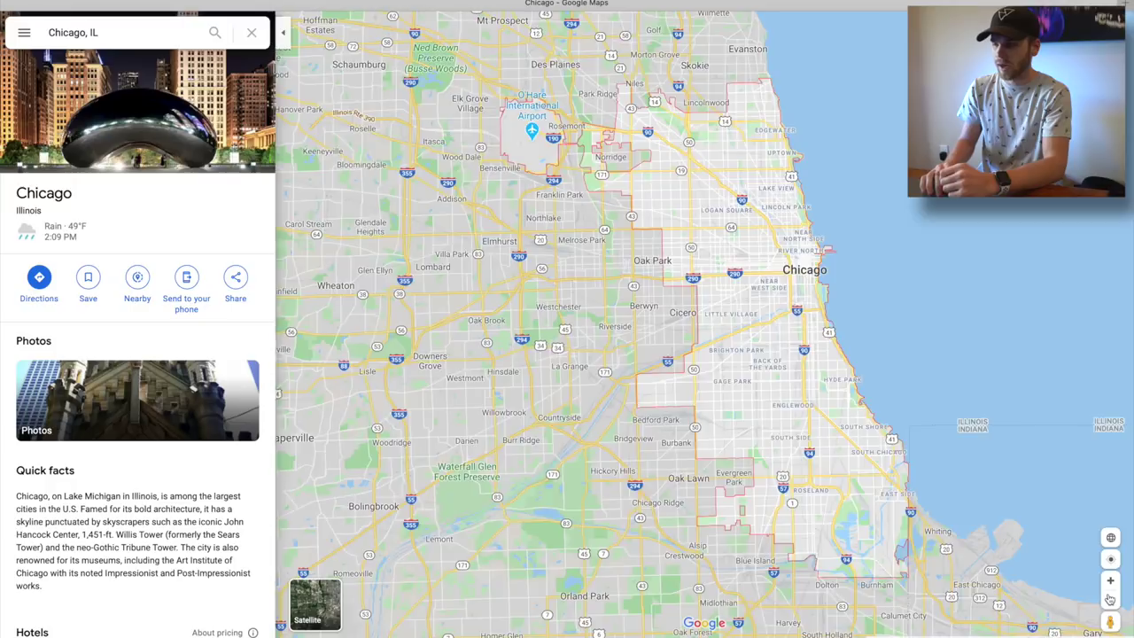
{"action": "left_click", "coordinate": [1111, 599]}
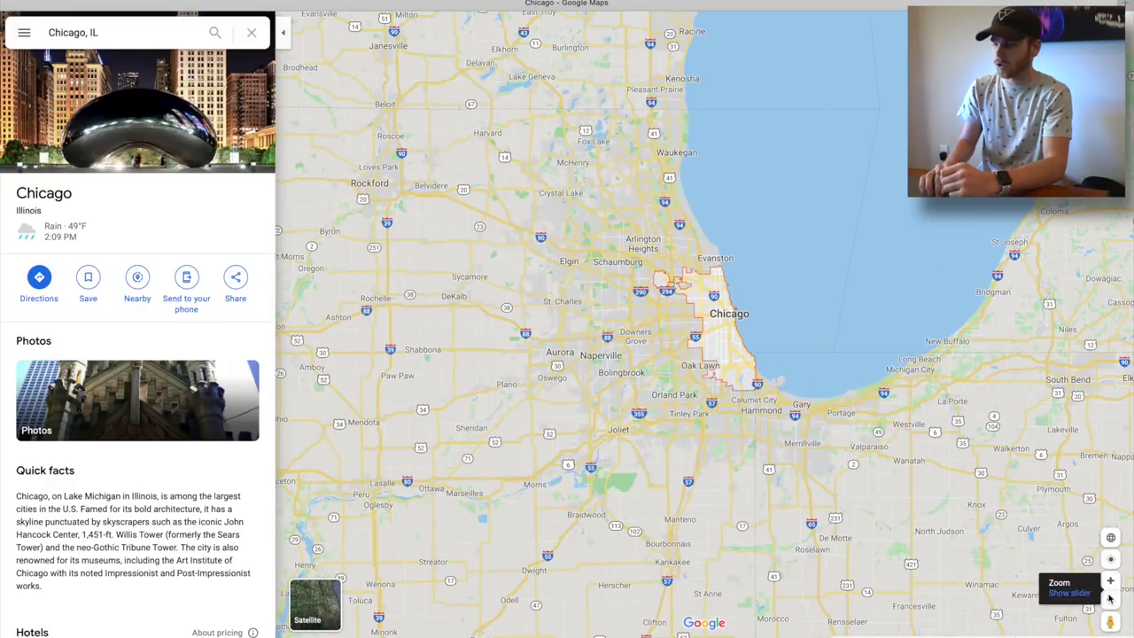
{"action": "left_click", "coordinate": [1110, 599]}
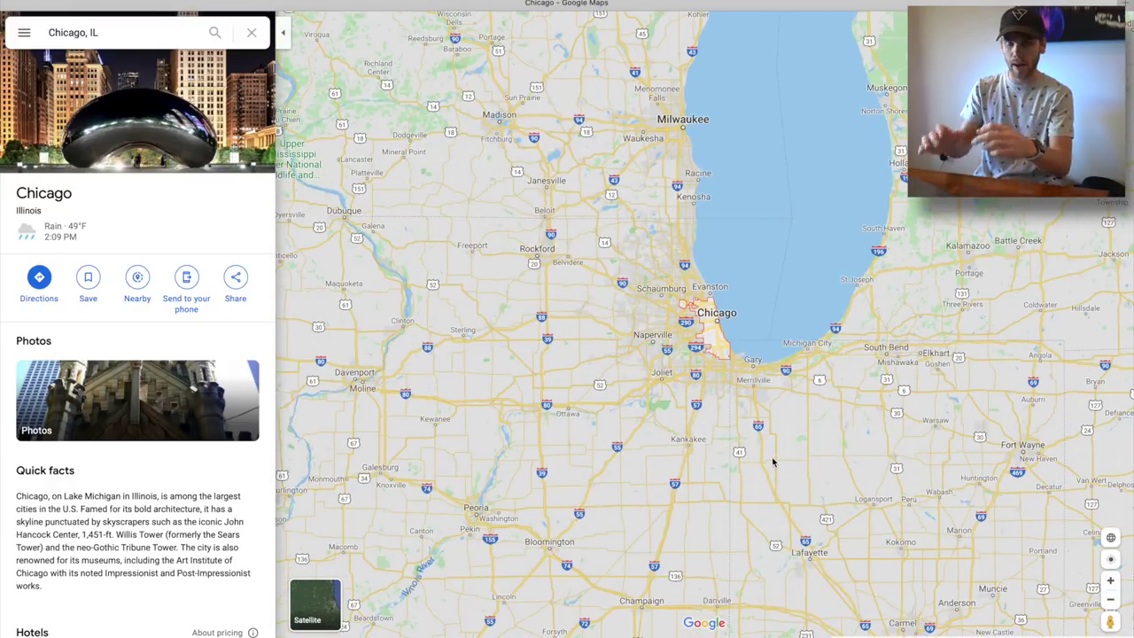
Step: Replace the Chicago, IL search with mini golf to find courses across the wider Chicago region
{"action": "left_click", "coordinate": [79, 32]}
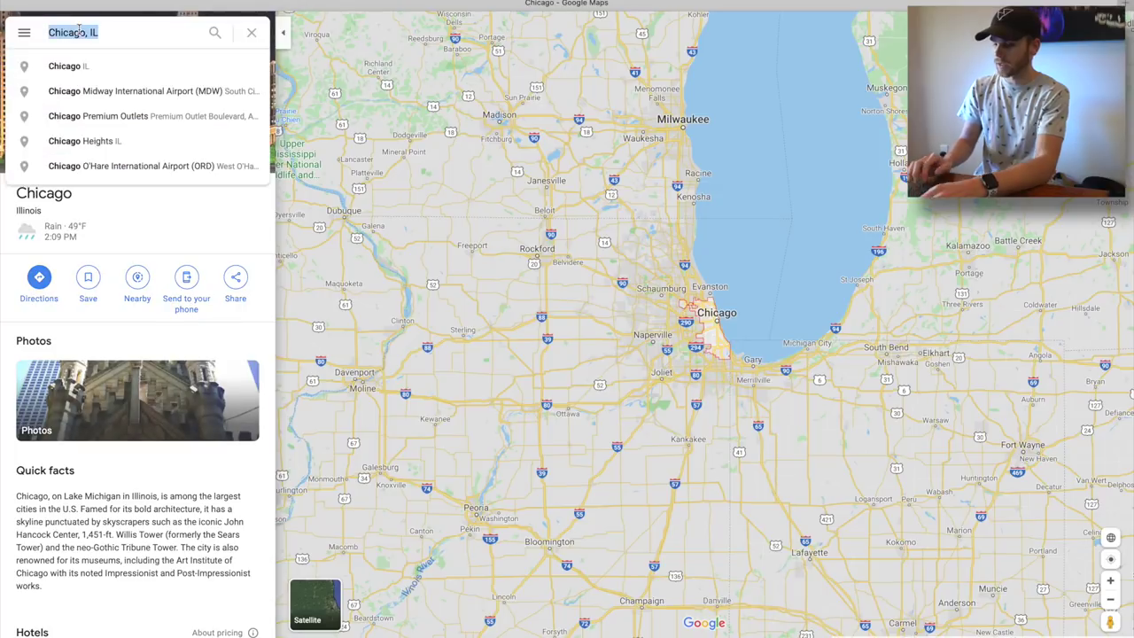
{"action": "type", "text": "mini golf"}
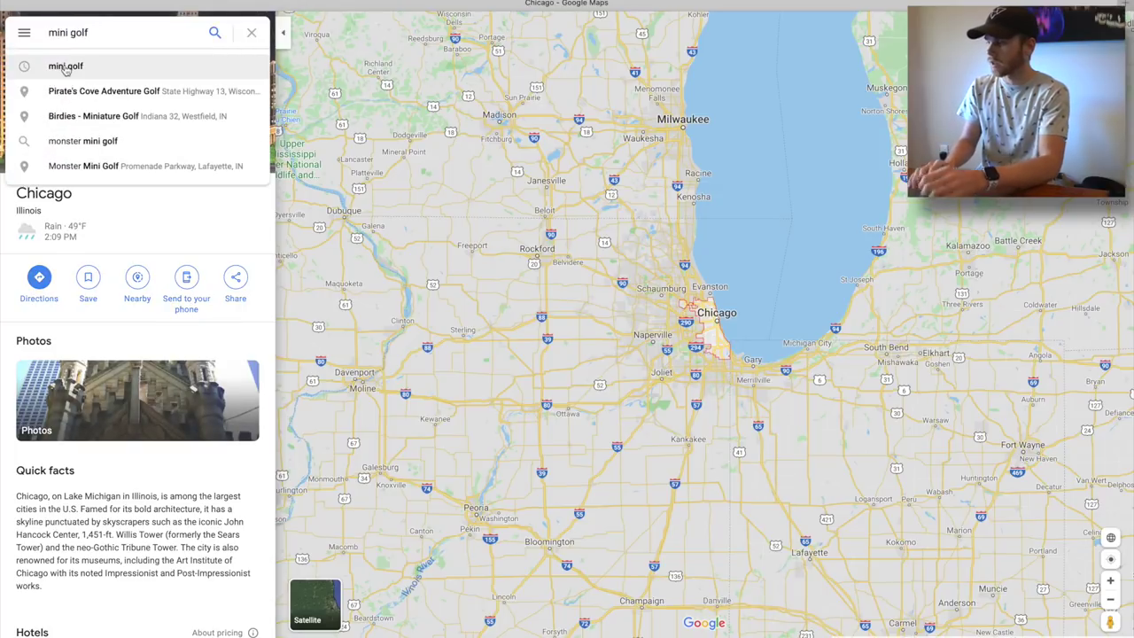
{"action": "left_click", "coordinate": [65, 68]}
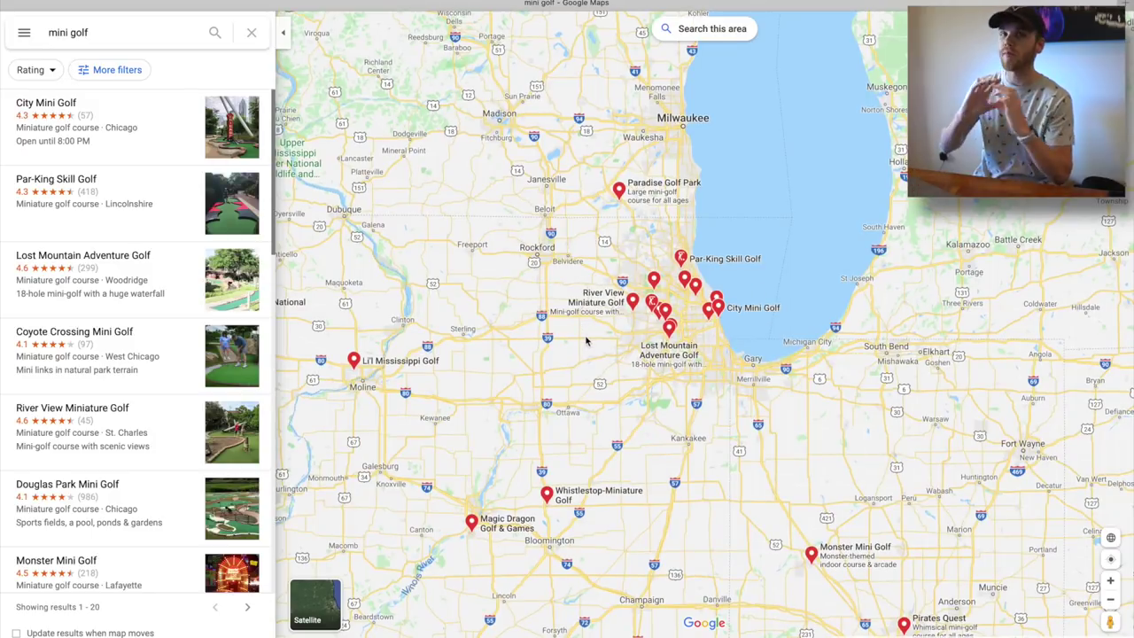
Step: Repeat the mini golf search for a closer area around Chicago and look through the results list
{"action": "scroll", "coordinate": [624, 349], "scroll_direction": "up", "scroll_amount": 2}
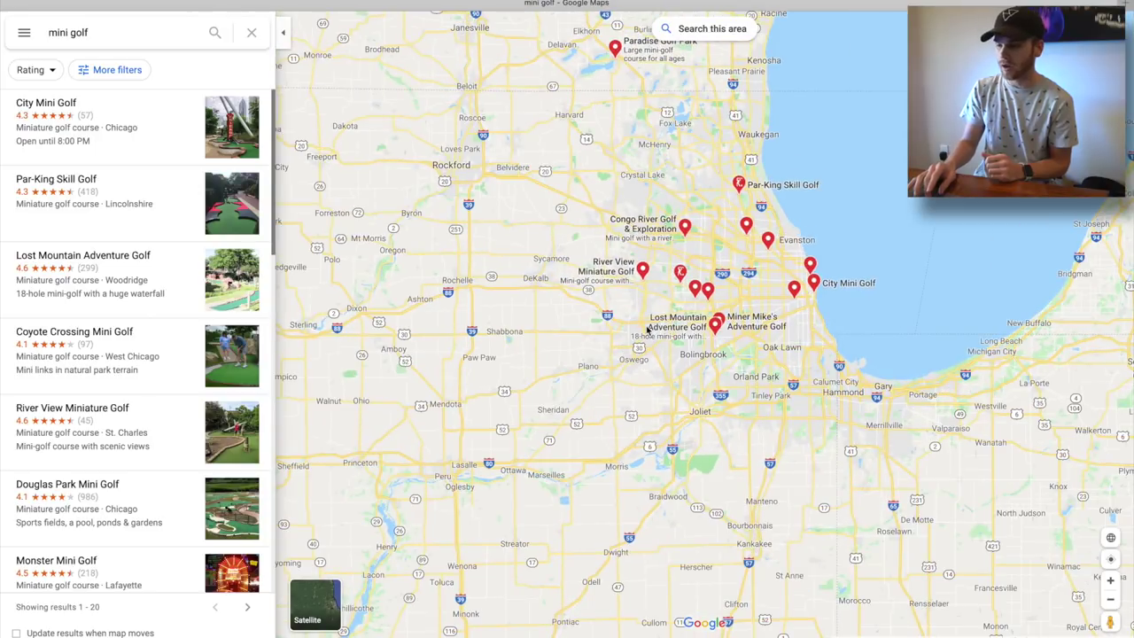
{"action": "left_click_drag", "start_coordinate": [648, 329], "coordinate": [604, 328]}
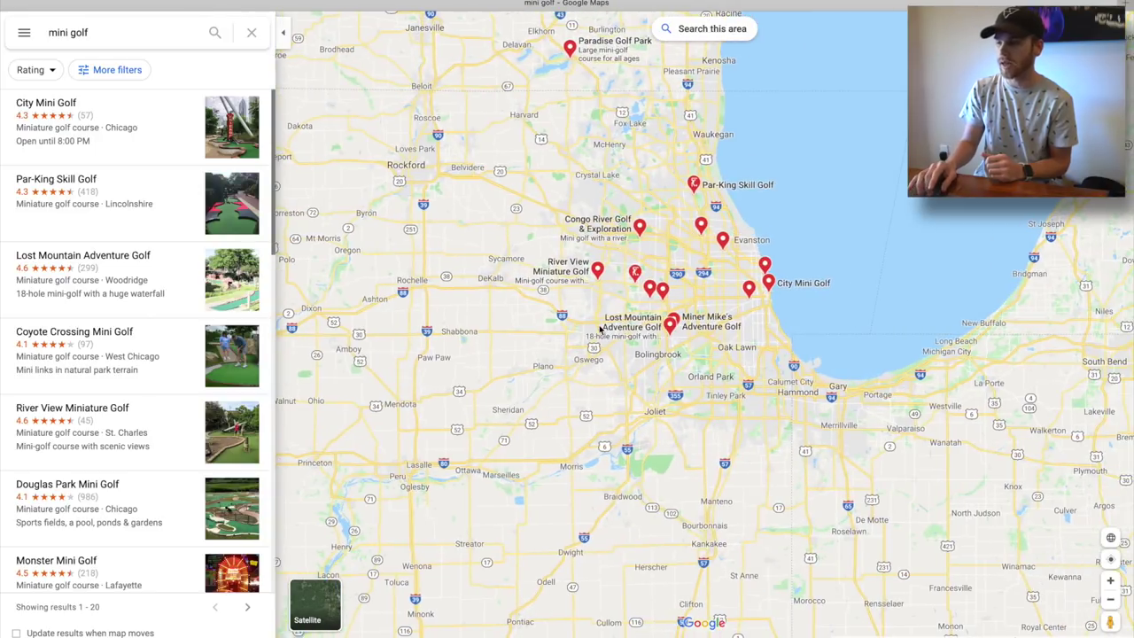
{"action": "left_click", "coordinate": [709, 30]}
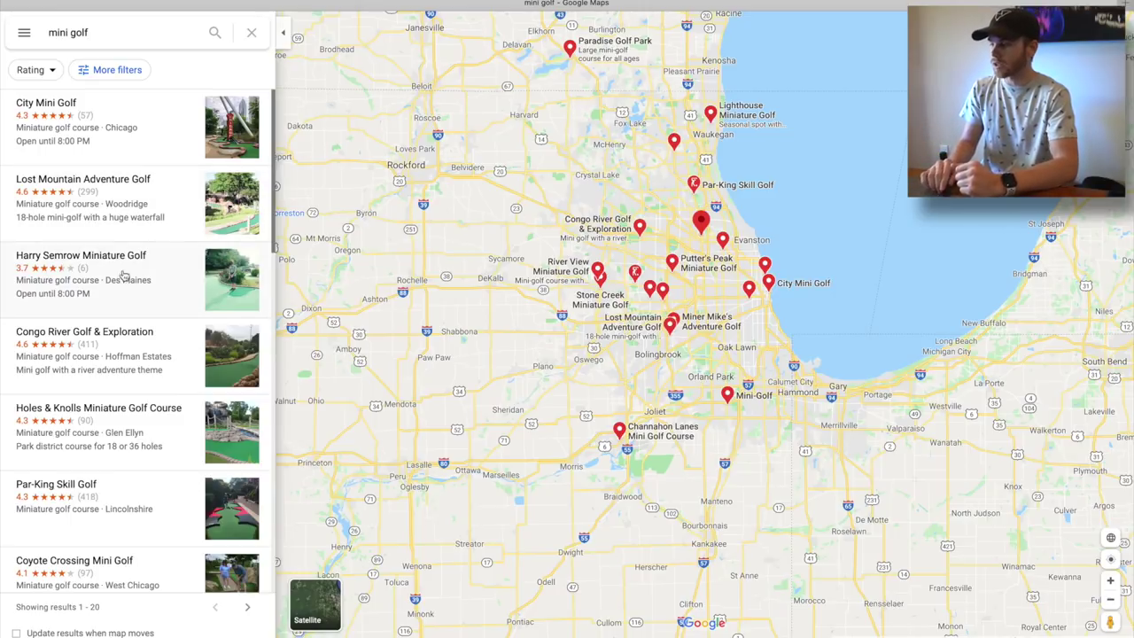
{"action": "scroll", "coordinate": [126, 286], "scroll_direction": "down", "scroll_amount": 3}
{"action": "scroll", "coordinate": [122, 279], "scroll_direction": "down", "scroll_amount": 1}
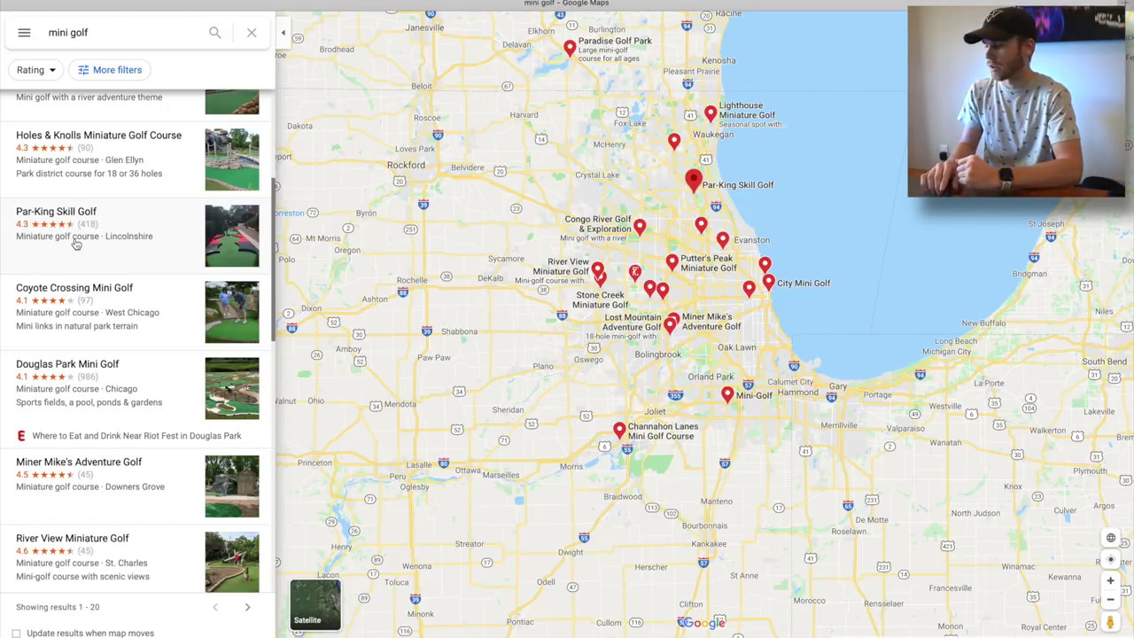
{"action": "scroll", "coordinate": [77, 244], "scroll_direction": "down", "scroll_amount": 1}
{"action": "scroll", "coordinate": [96, 375], "scroll_direction": "down", "scroll_amount": 2}
{"action": "scroll", "coordinate": [100, 375], "scroll_direction": "down", "scroll_amount": 3}
{"action": "scroll", "coordinate": [100, 375], "scroll_direction": "up", "scroll_amount": 10}
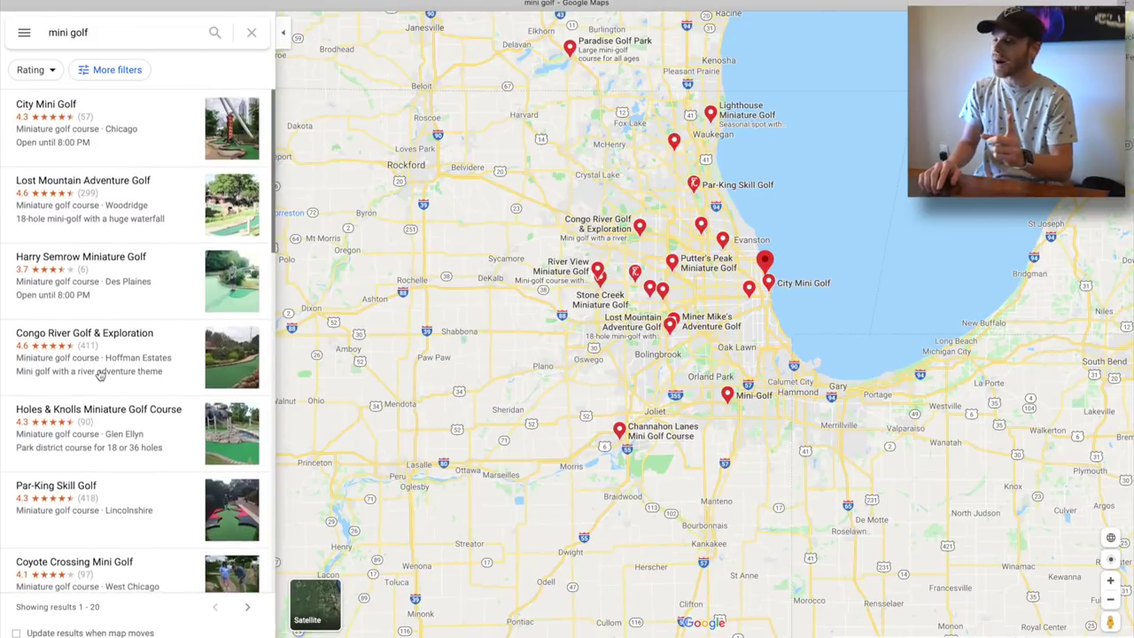
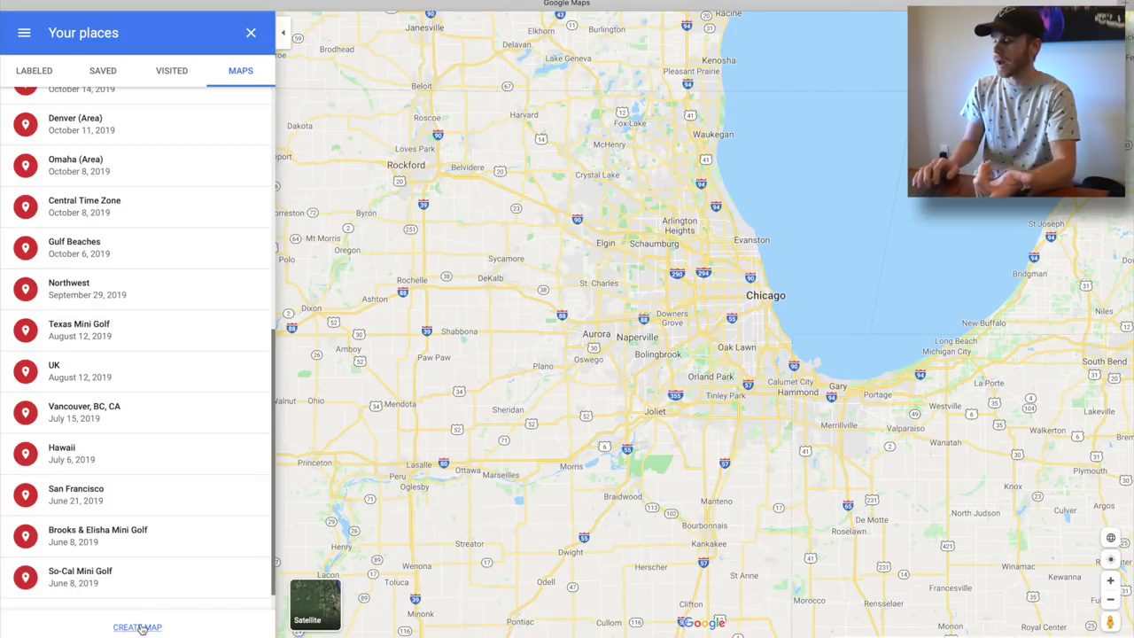
Step: Create a new custom map and locate Orlando, FL, USA on it
{"action": "left_click", "coordinate": [138, 627]}
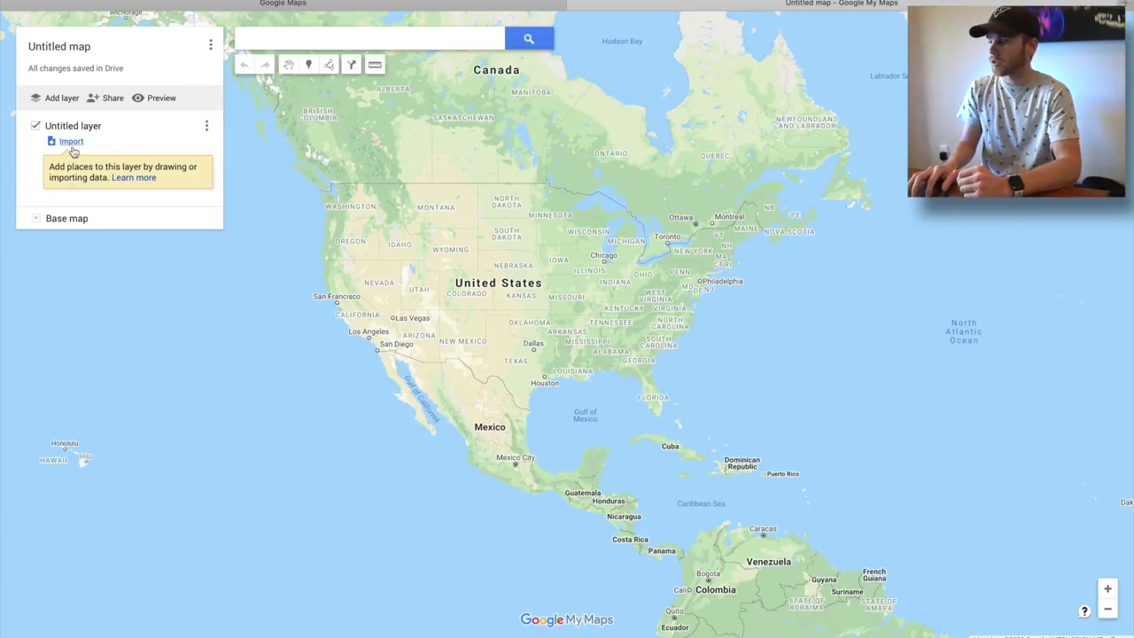
{"action": "left_click", "coordinate": [255, 41]}
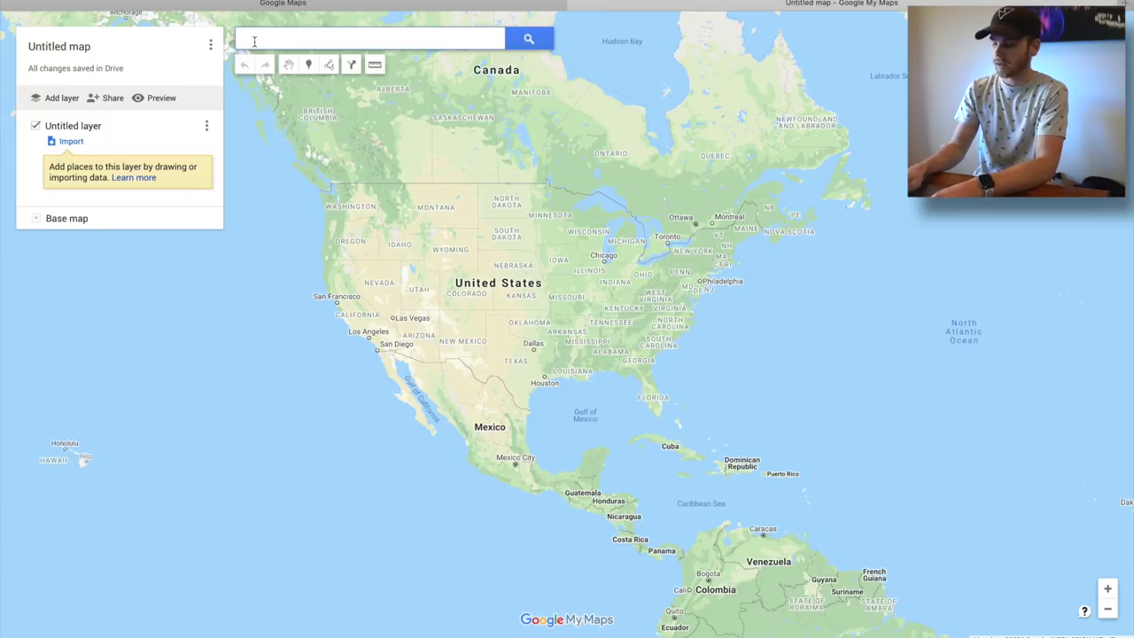
{"action": "type", "text": "flo"}
{"action": "key", "text": "BackSpace"}
{"action": "key", "text": "BackSpace"}
{"action": "key", "text": "BackSpace"}
{"action": "type", "text": "orl"}
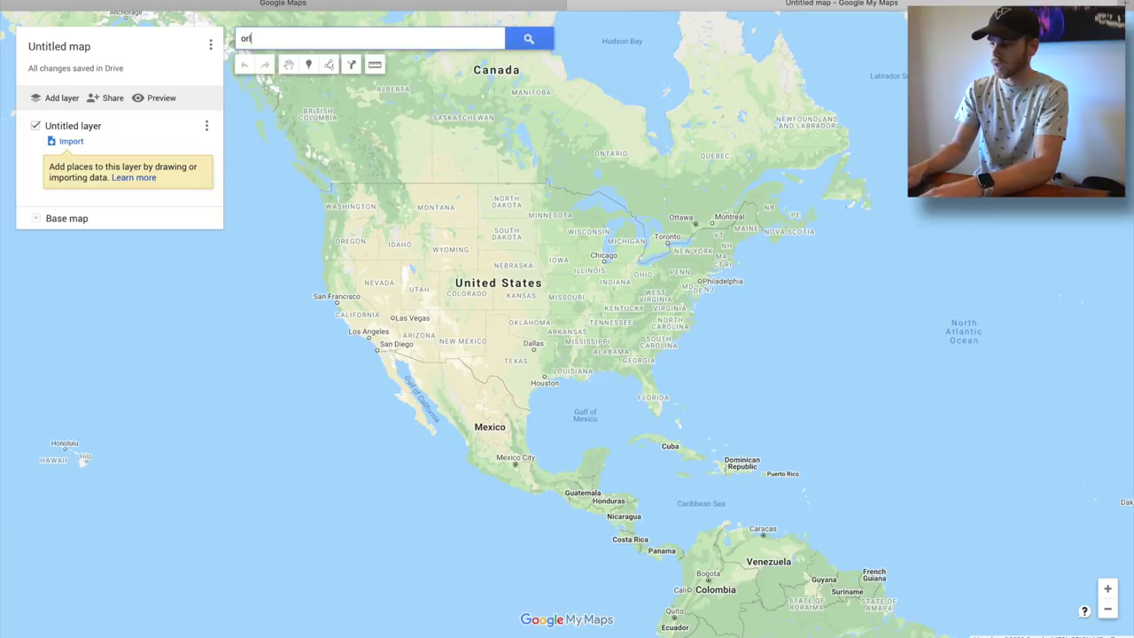
{"action": "type", "text": "ando"}
{"action": "left_click", "coordinate": [297, 69]}
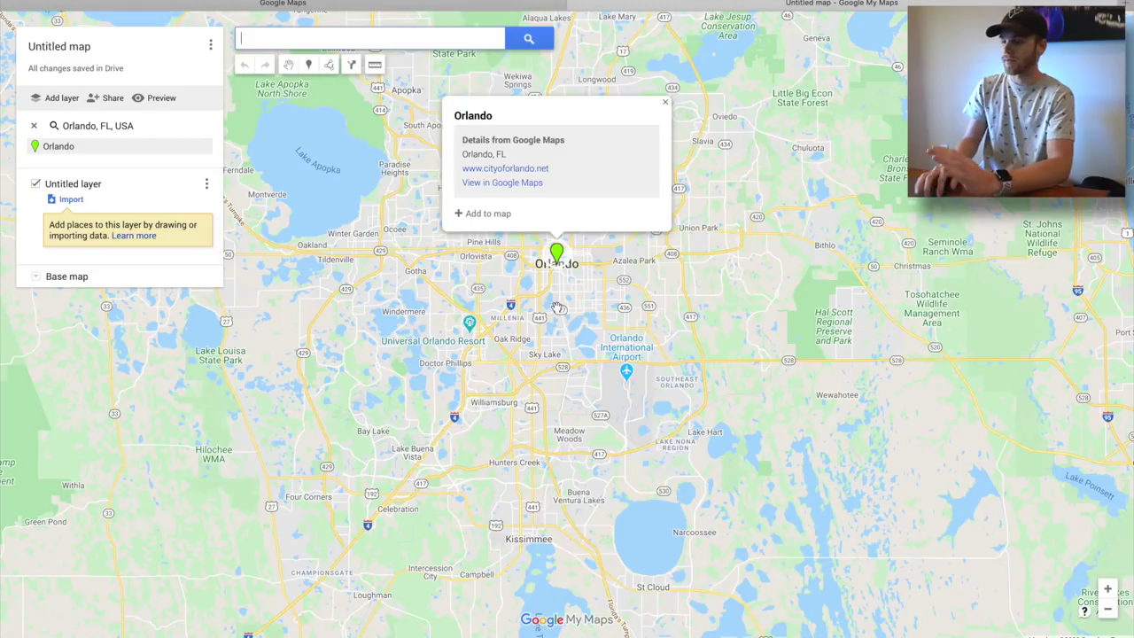
Step: Rename the untitled layer as Orlando
{"action": "left_click", "coordinate": [71, 186]}
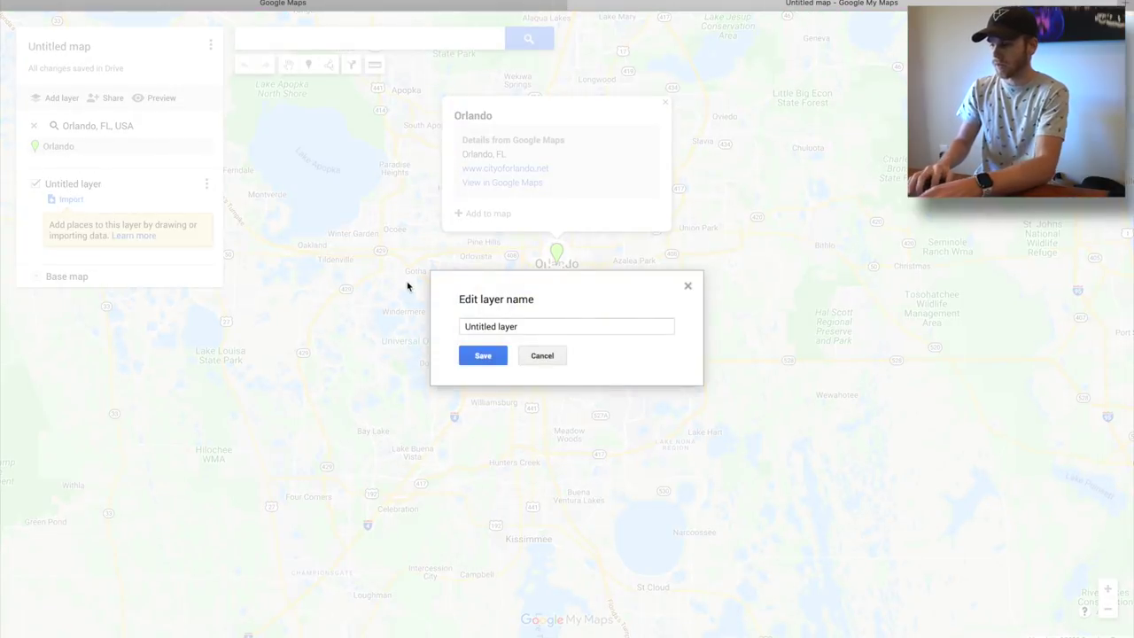
{"action": "left_click", "coordinate": [497, 326]}
{"action": "triple_click", "coordinate": [497, 326]}
{"action": "type", "text": "Orlando"}
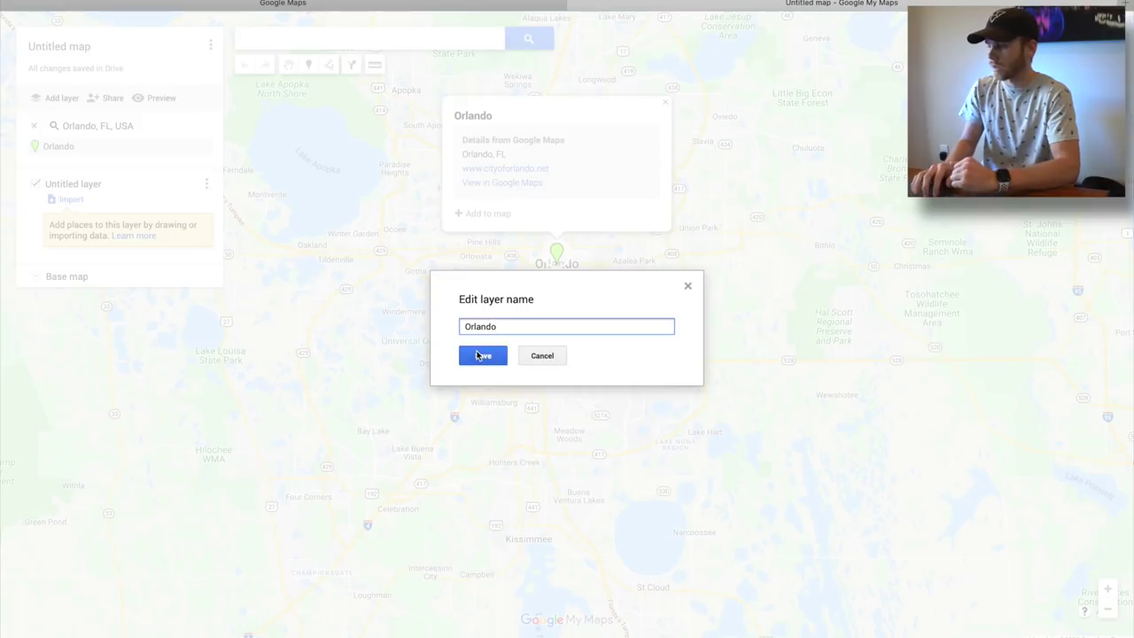
{"action": "left_click", "coordinate": [477, 356]}
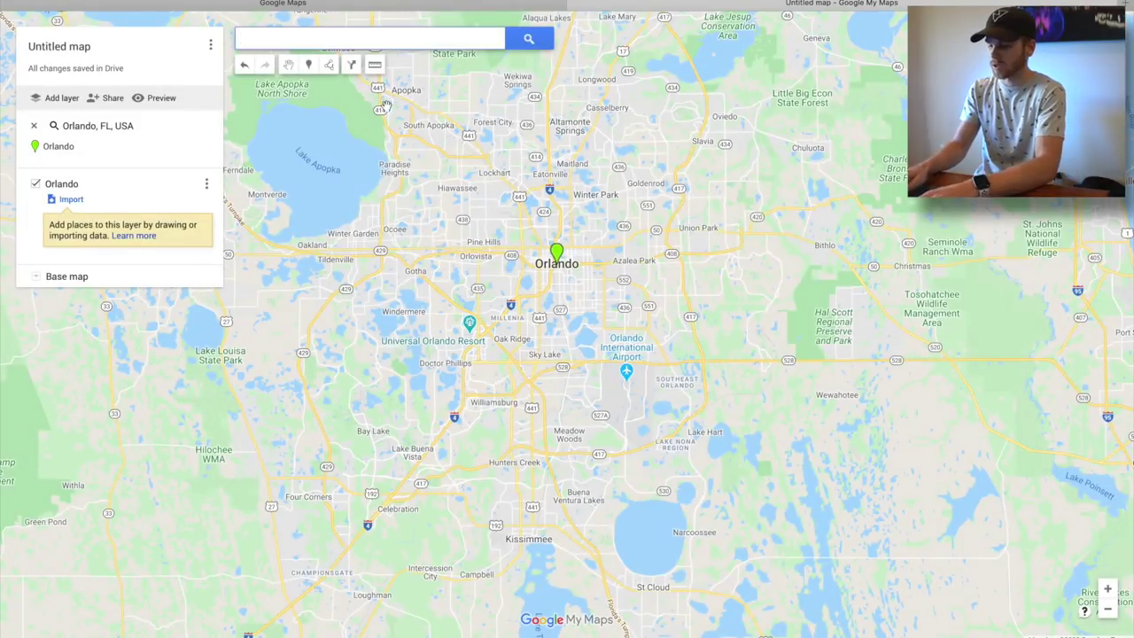
Step: Search for mini golf places near the current Orlando view and dismiss the first result's details
{"action": "type", "text": "mini golf"}
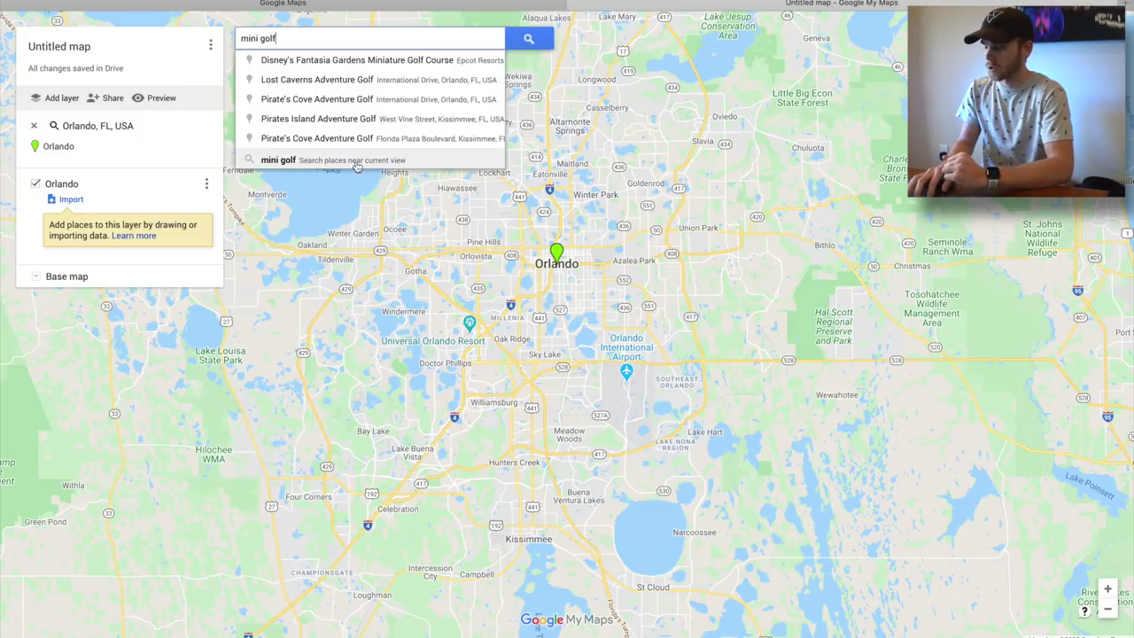
{"action": "key", "text": "Escape"}
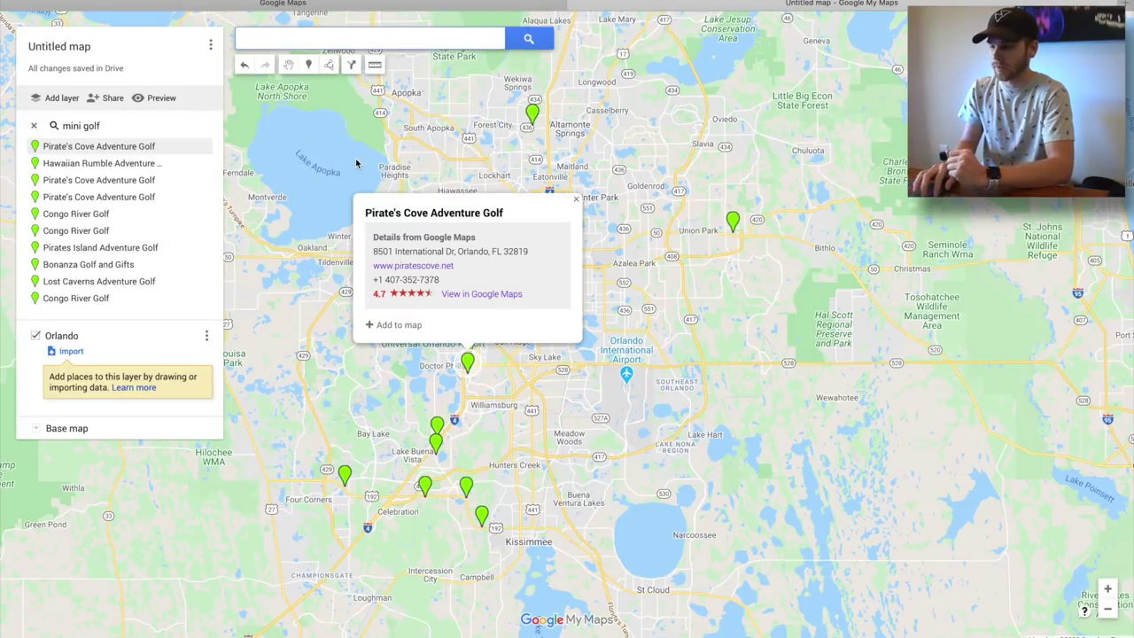
{"action": "left_click", "coordinate": [576, 202]}
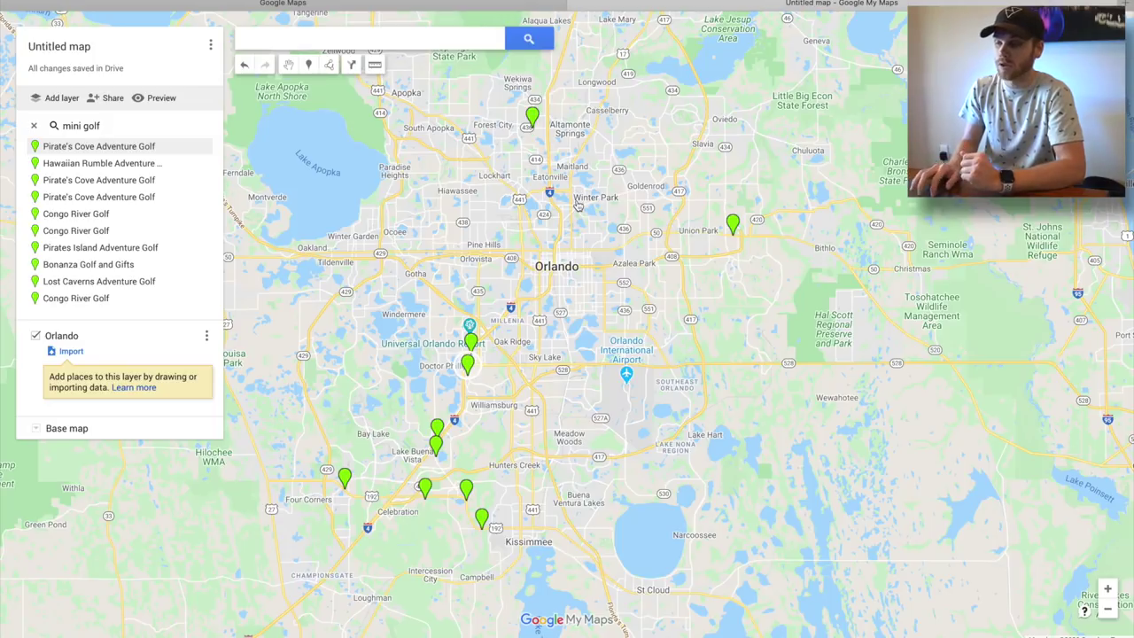
Step: Add the Congo River Golf courses near Union Park and in Altamonte Springs to the Orlando layer
{"action": "left_click", "coordinate": [734, 232]}
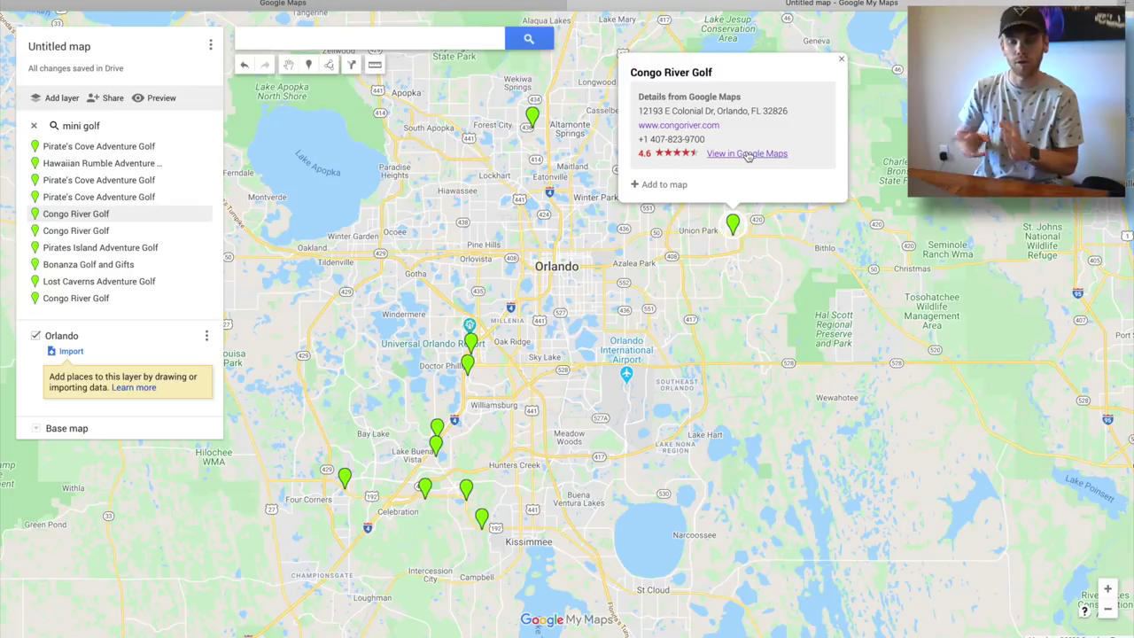
{"action": "left_click", "coordinate": [680, 188]}
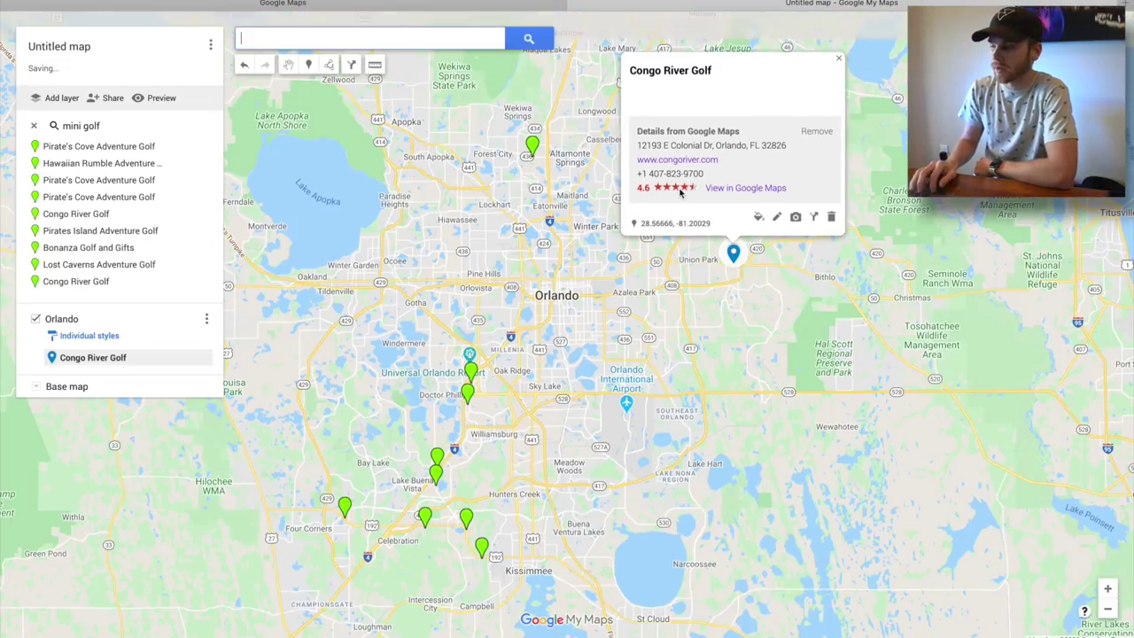
{"action": "left_click", "coordinate": [534, 146]}
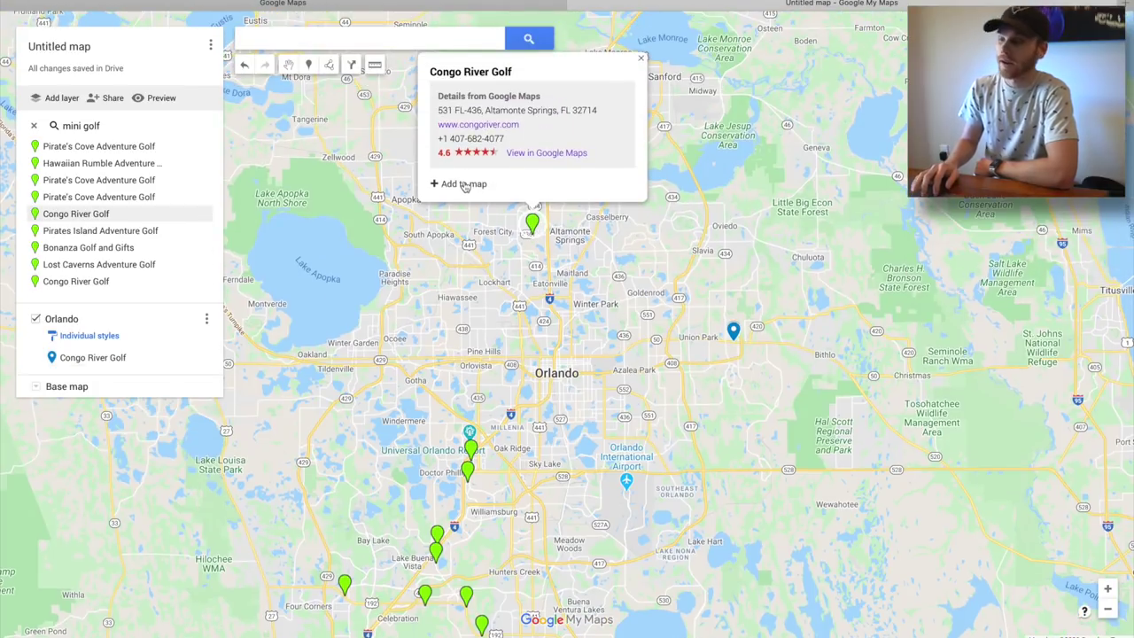
{"action": "left_click", "coordinate": [464, 185]}
Step: Add Bonanza Golf and Gifts and the Kissimmee Pirate's Cove Adventure Golf near Celebration to the Orlando layer
{"action": "left_click_drag", "start_coordinate": [434, 531], "coordinate": [546, 345]}
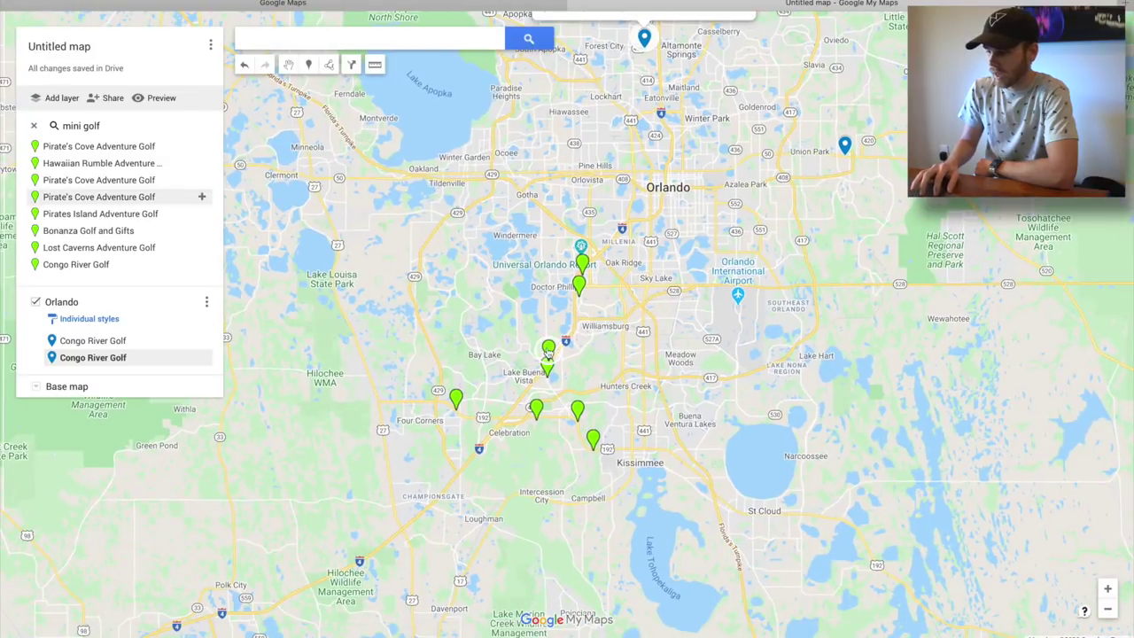
{"action": "left_click", "coordinate": [457, 405]}
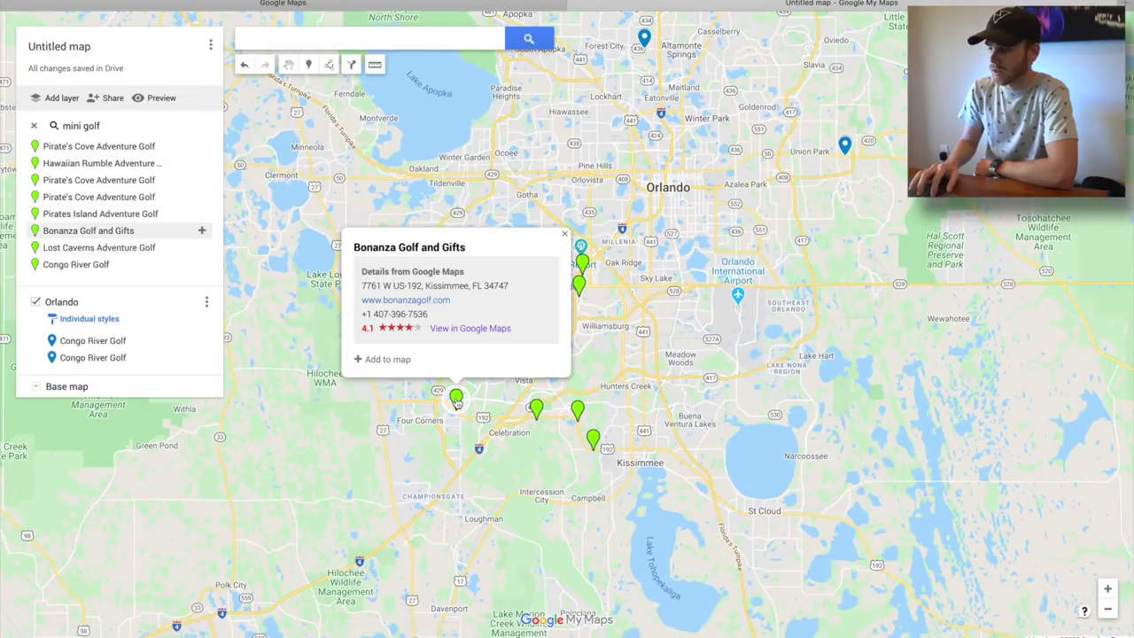
{"action": "left_click", "coordinate": [390, 362]}
{"action": "left_click", "coordinate": [535, 407]}
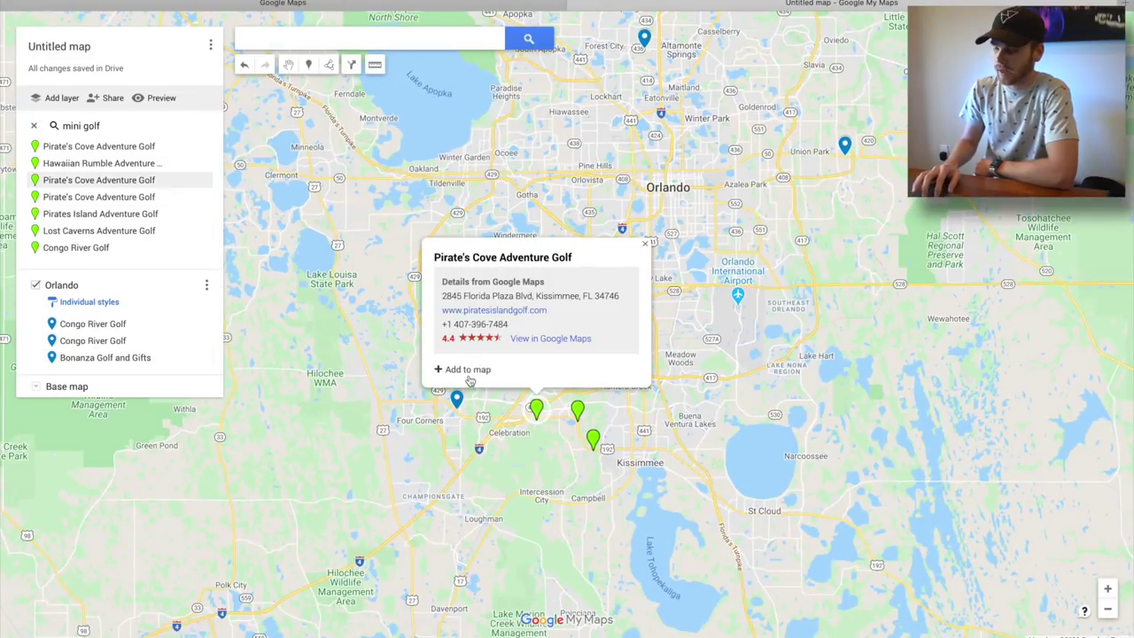
{"action": "left_click", "coordinate": [442, 375]}
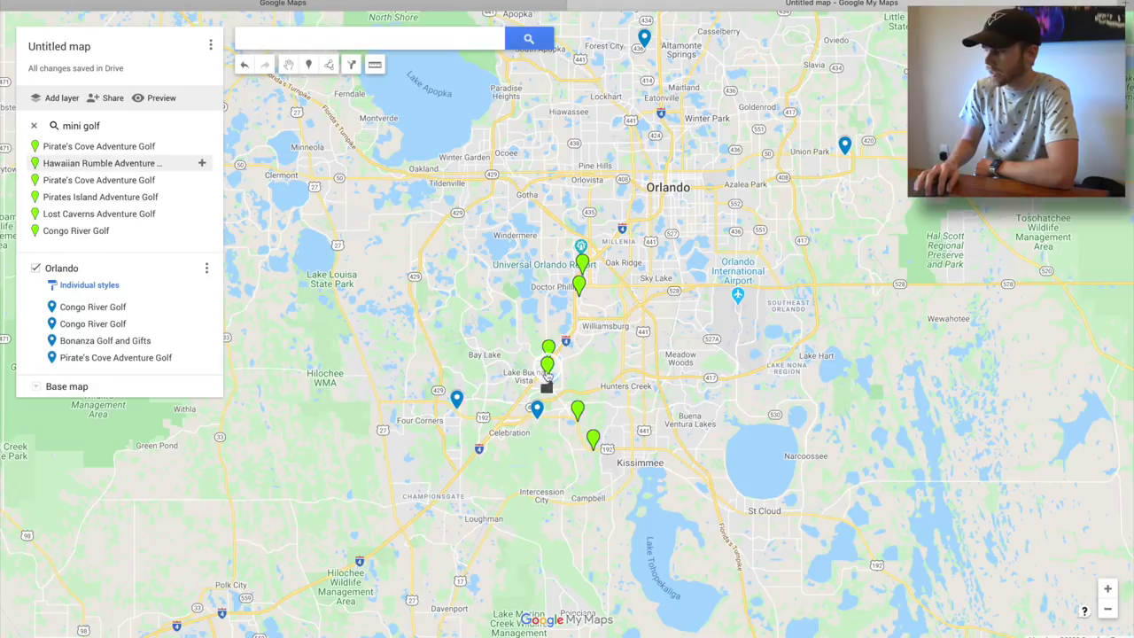
Step: Add Hawaiian Rumble Adventure Golf and the Pirate's Cove Adventure Golf near Lake Buena Vista to the Orlando layer
{"action": "left_click", "coordinate": [547, 367]}
{"action": "left_click", "coordinate": [478, 327]}
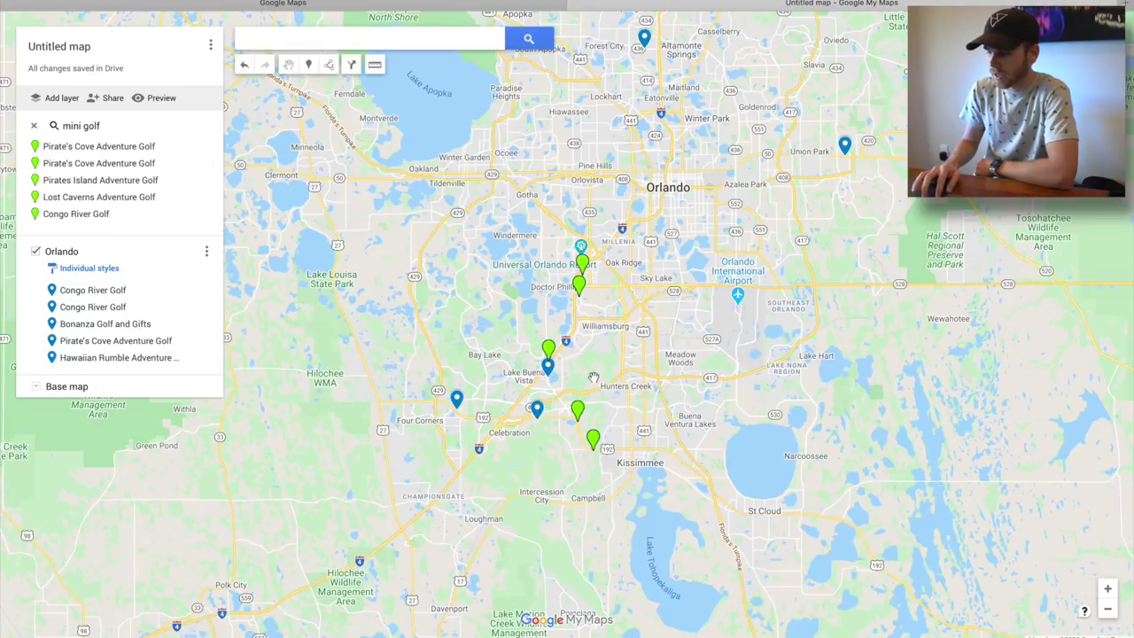
{"action": "left_click", "coordinate": [532, 359]}
{"action": "left_click", "coordinate": [549, 353]}
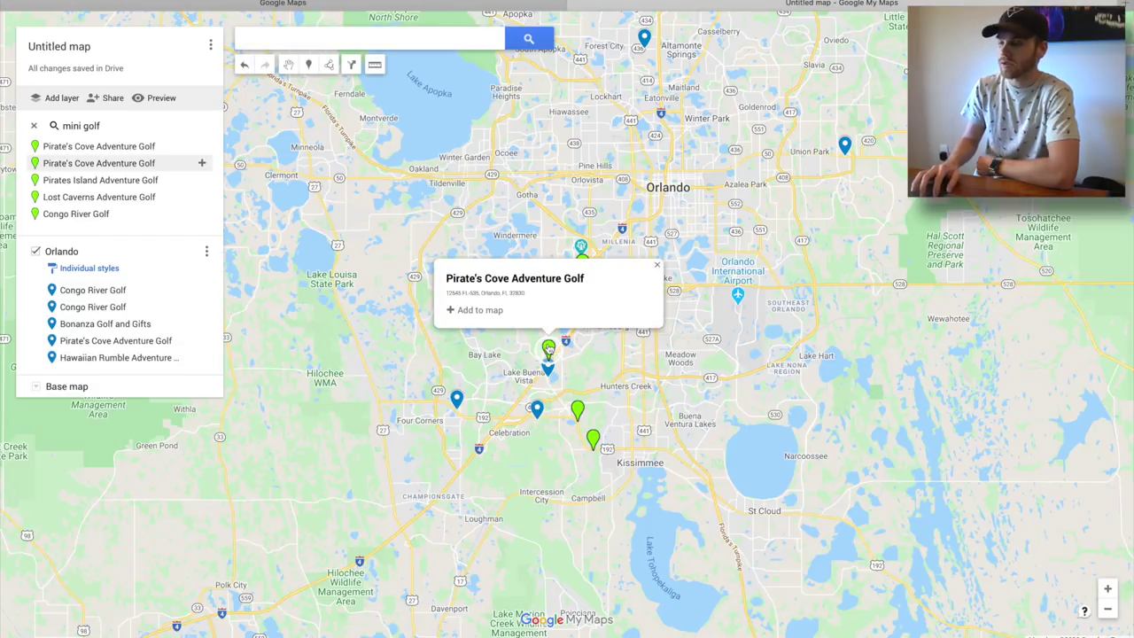
{"action": "left_click", "coordinate": [477, 312]}
{"action": "left_click", "coordinate": [646, 380]}
Step: Add the Pirate's Cove Adventure Golf near Doctor Phillips to the Orlando layer
{"action": "left_click", "coordinate": [579, 285]}
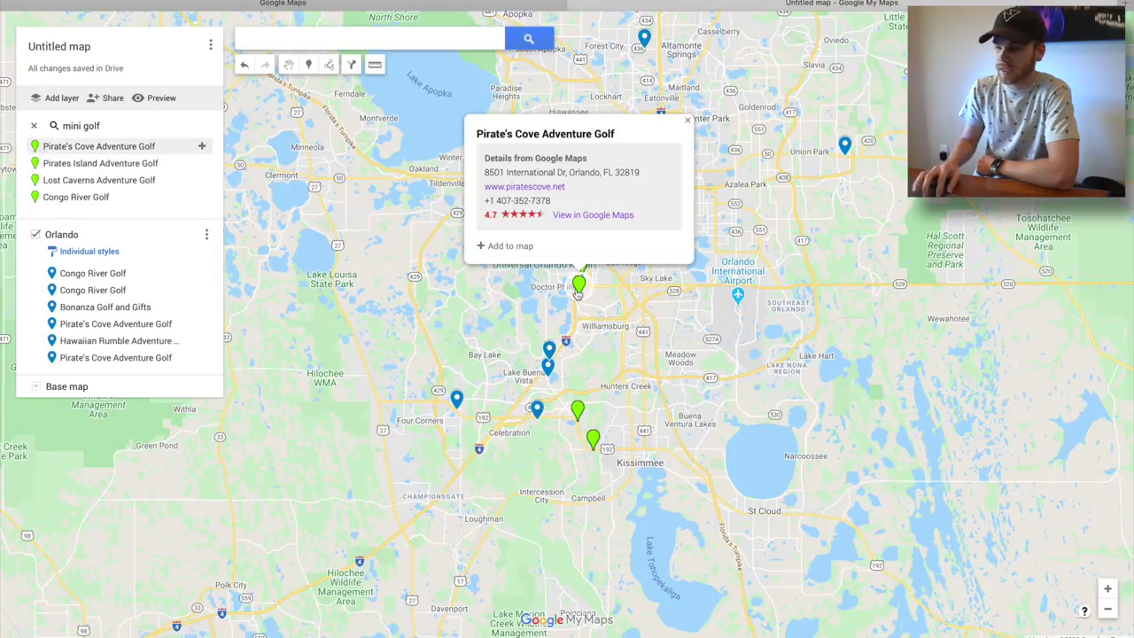
{"action": "left_click", "coordinate": [501, 247]}
{"action": "left_click", "coordinate": [651, 358]}
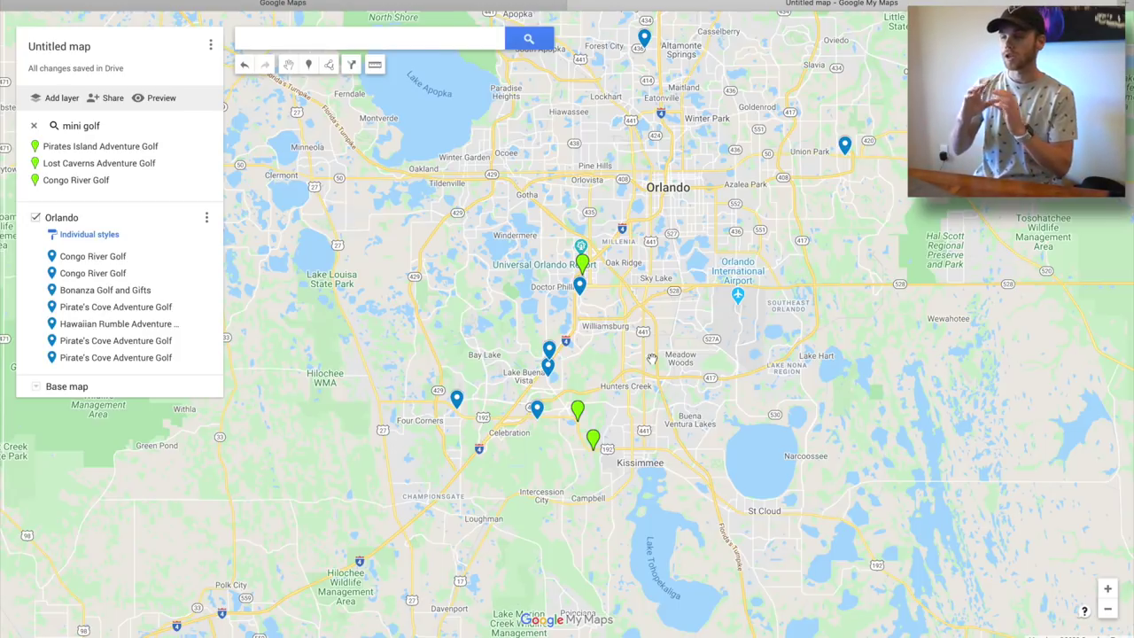
Step: Search for miniature golf places near the current Orlando view
{"action": "left_click", "coordinate": [334, 31]}
{"action": "type", "text": "miniature golf"}
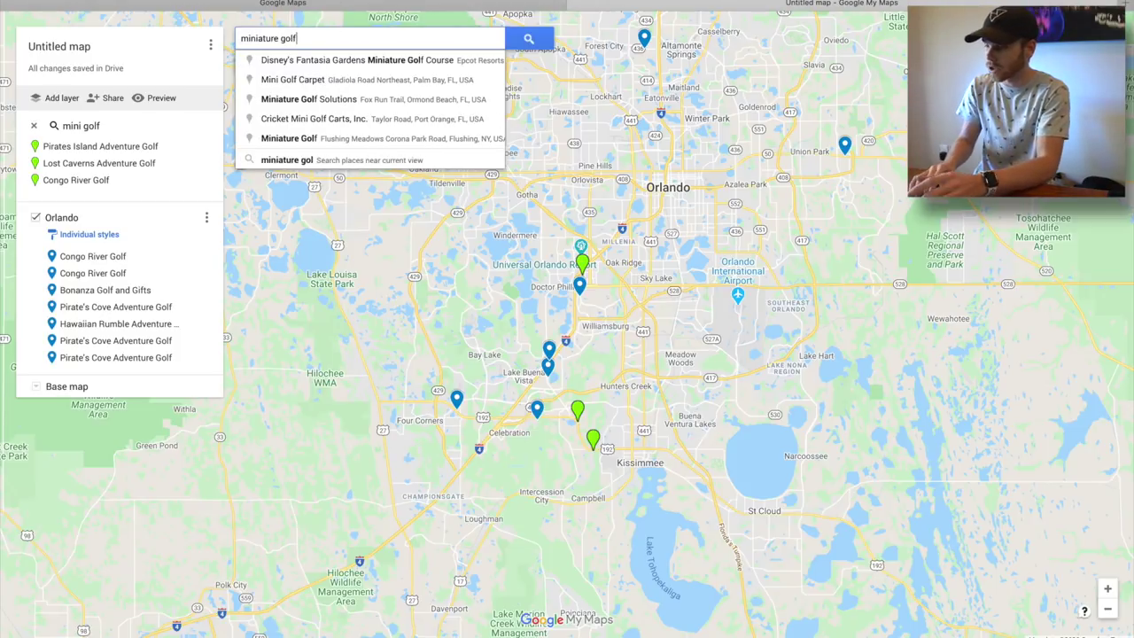
{"action": "left_click", "coordinate": [331, 158]}
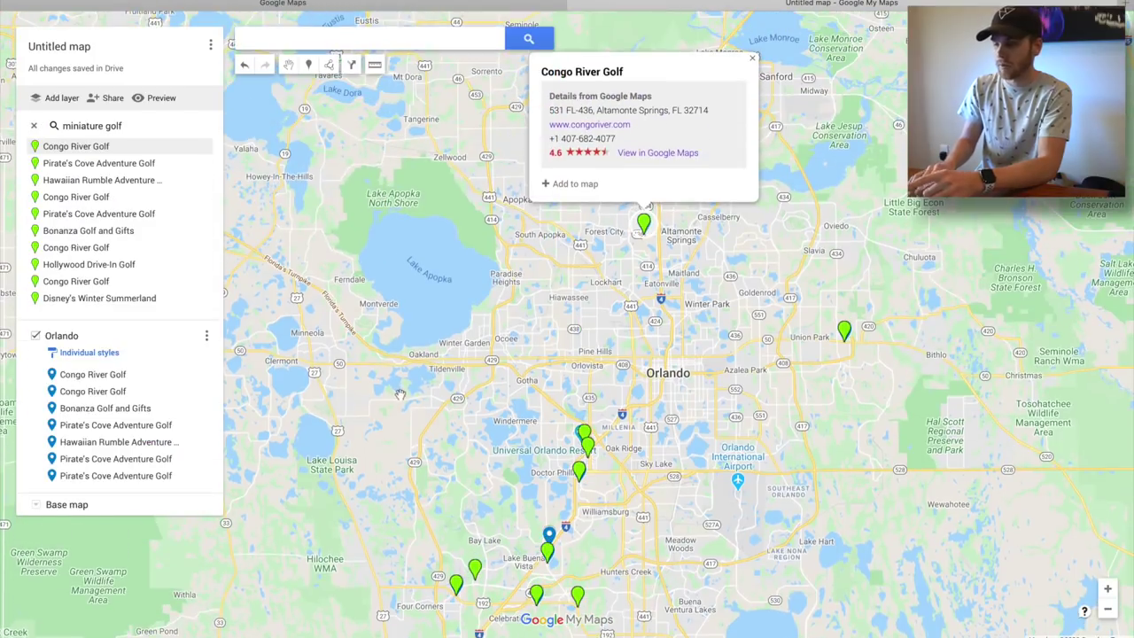
Step: Add Disney's Winter Summerland from the miniature golf results to the Orlando layer
{"action": "left_click_drag", "start_coordinate": [400, 467], "coordinate": [453, 140]}
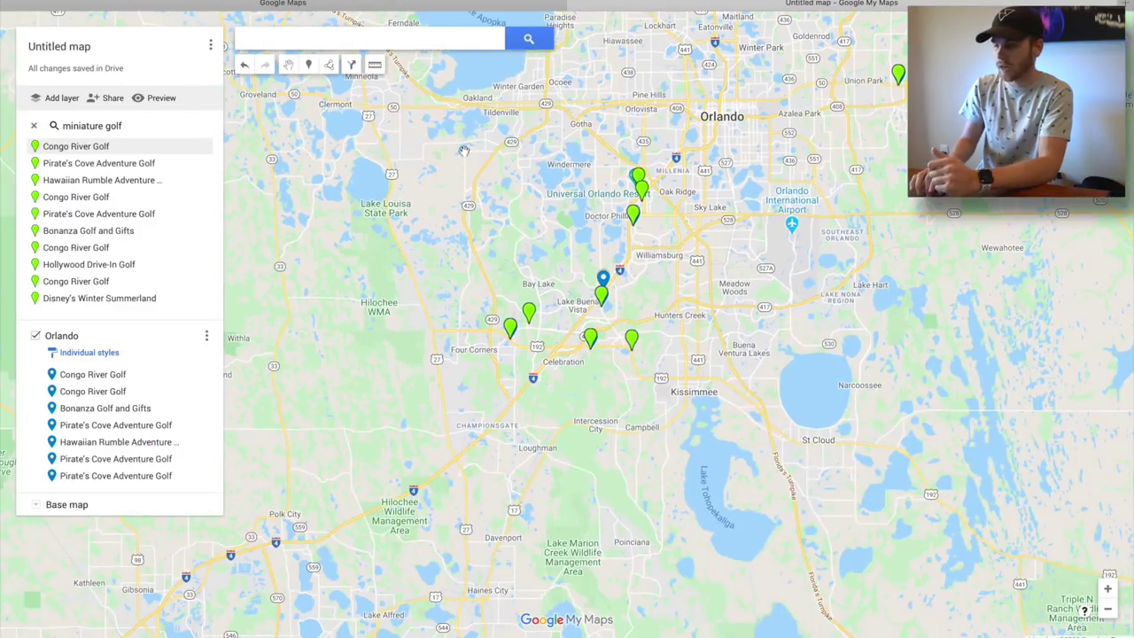
{"action": "left_click", "coordinate": [529, 311]}
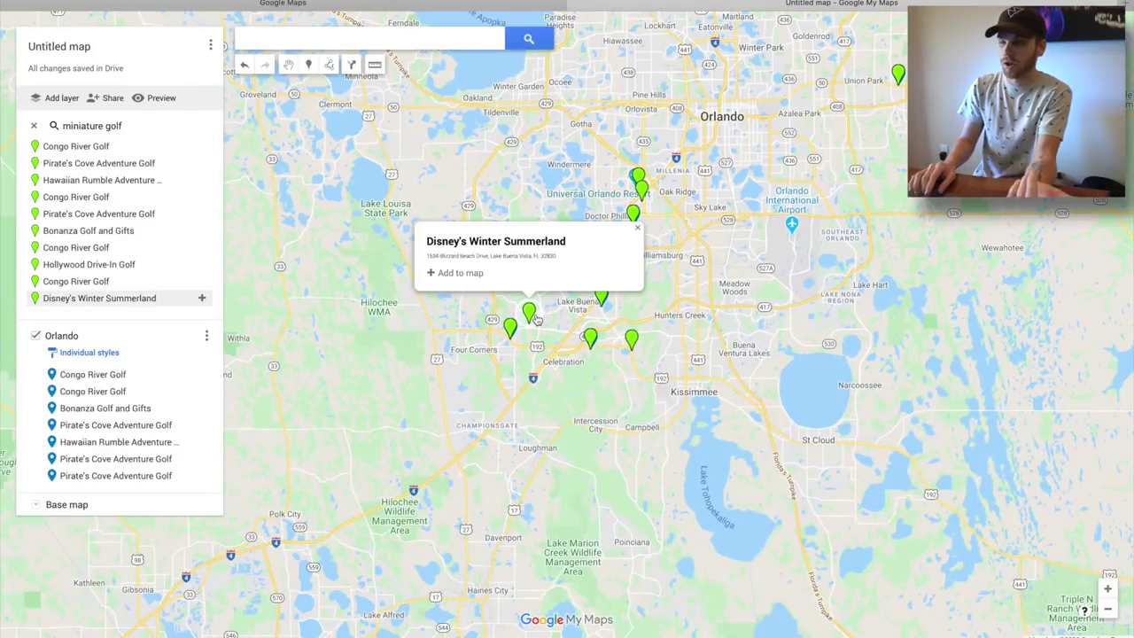
{"action": "left_click", "coordinate": [464, 274]}
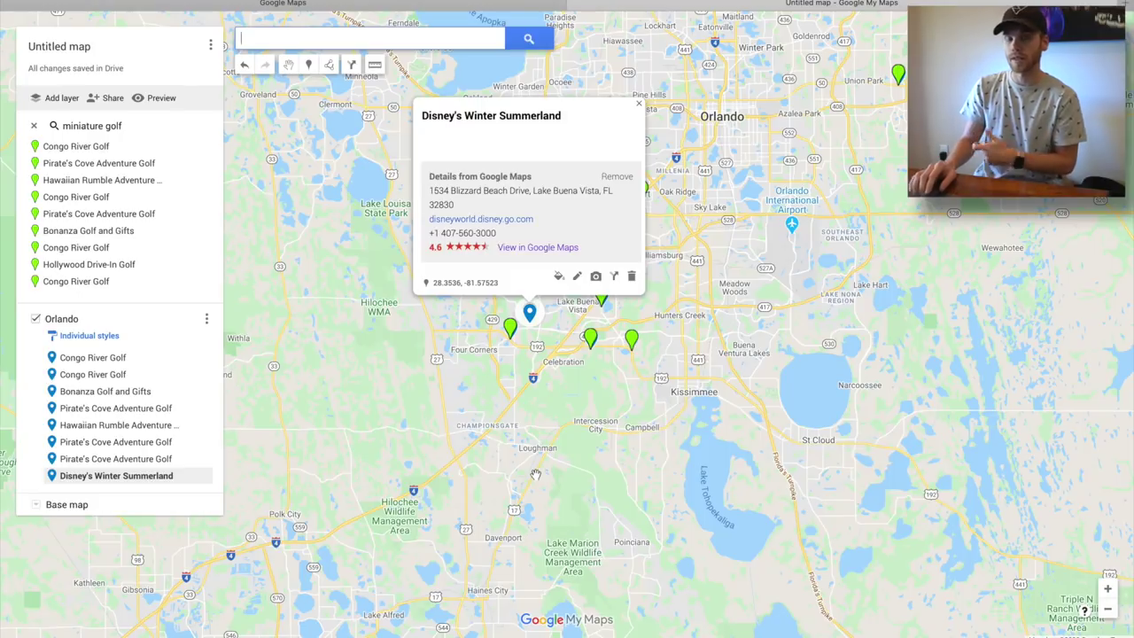
Step: Add Hollywood Drive-In Golf near Universal Orlando Resort from the miniature golf results to the Orlando layer
{"action": "left_click", "coordinate": [588, 448]}
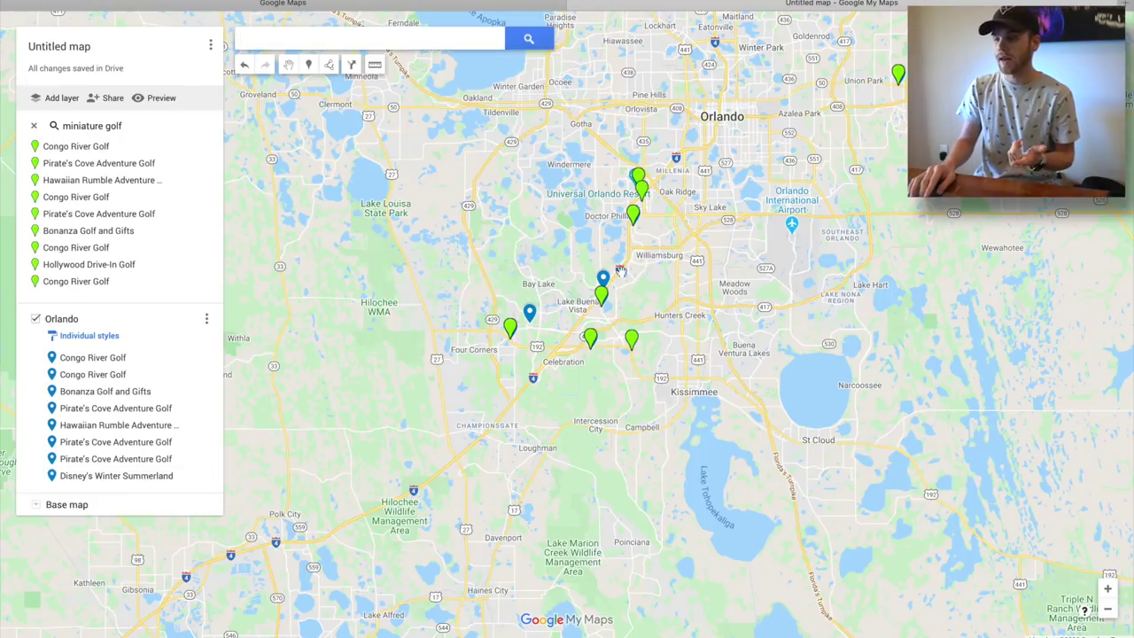
{"action": "left_click", "coordinate": [639, 188]}
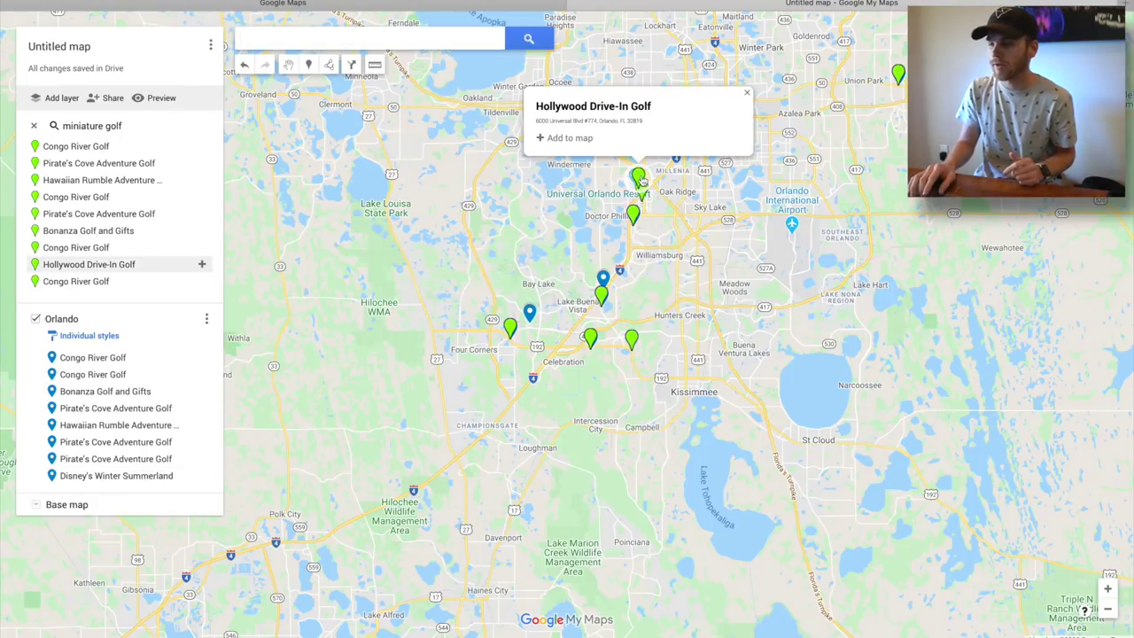
{"action": "left_click", "coordinate": [570, 183]}
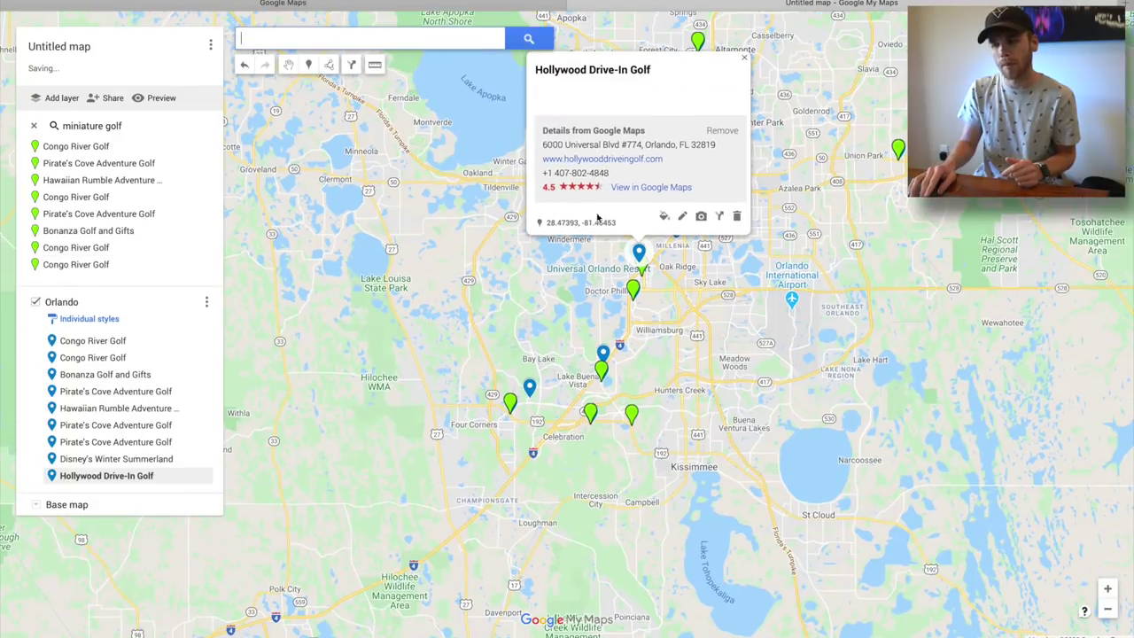
{"action": "left_click", "coordinate": [745, 58]}
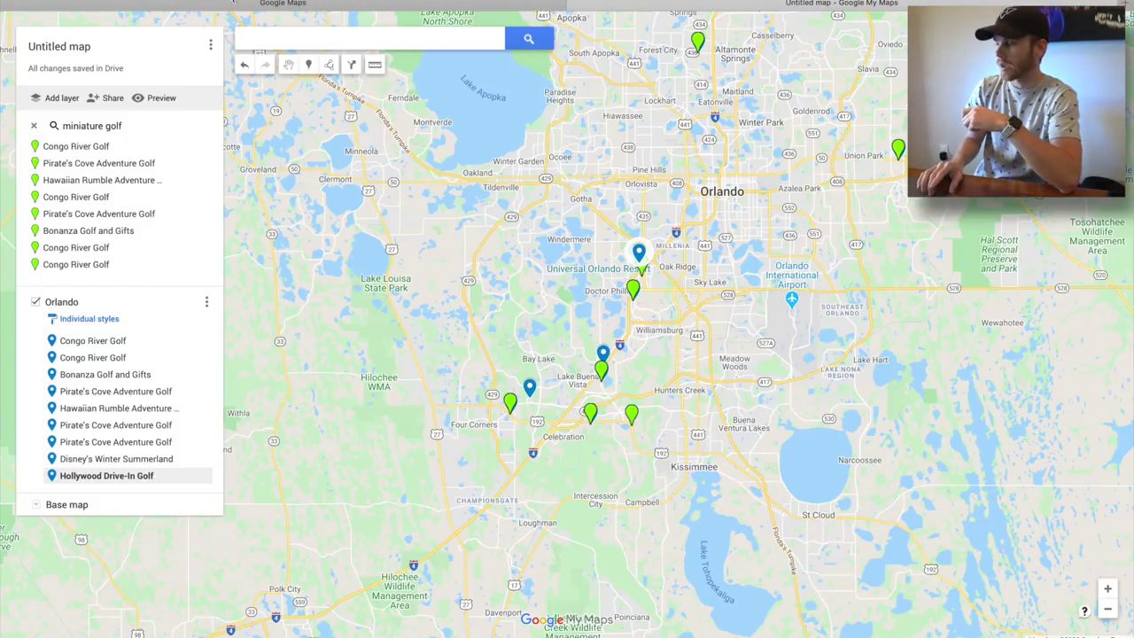
Step: Rename the map as Mini Golf Map Example
{"action": "left_click", "coordinate": [59, 46]}
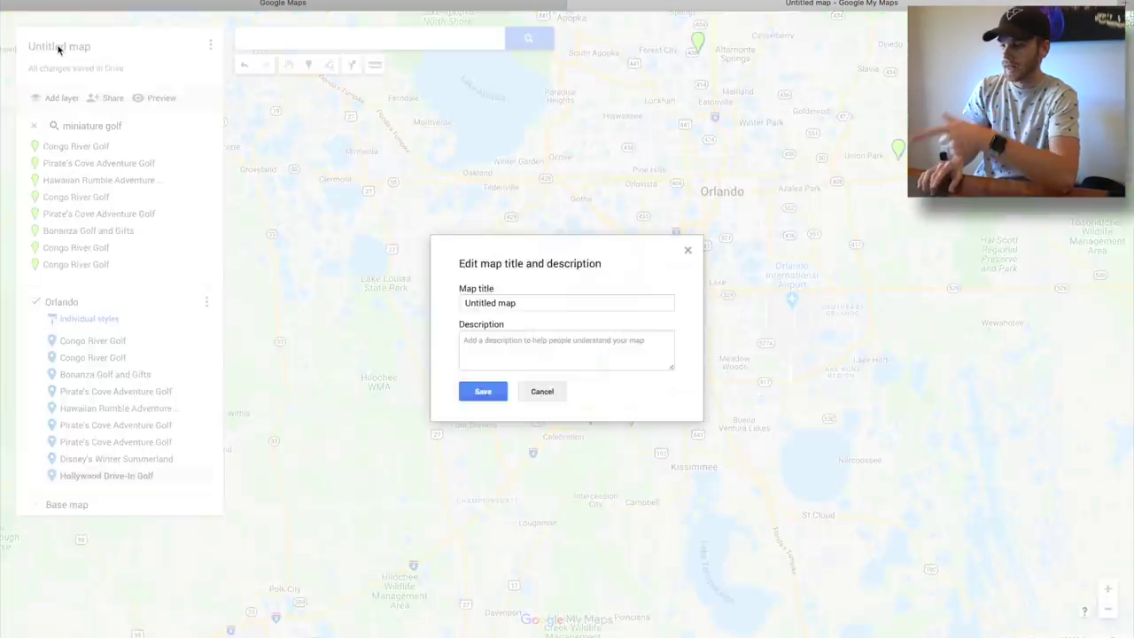
{"action": "triple_click", "coordinate": [482, 304]}
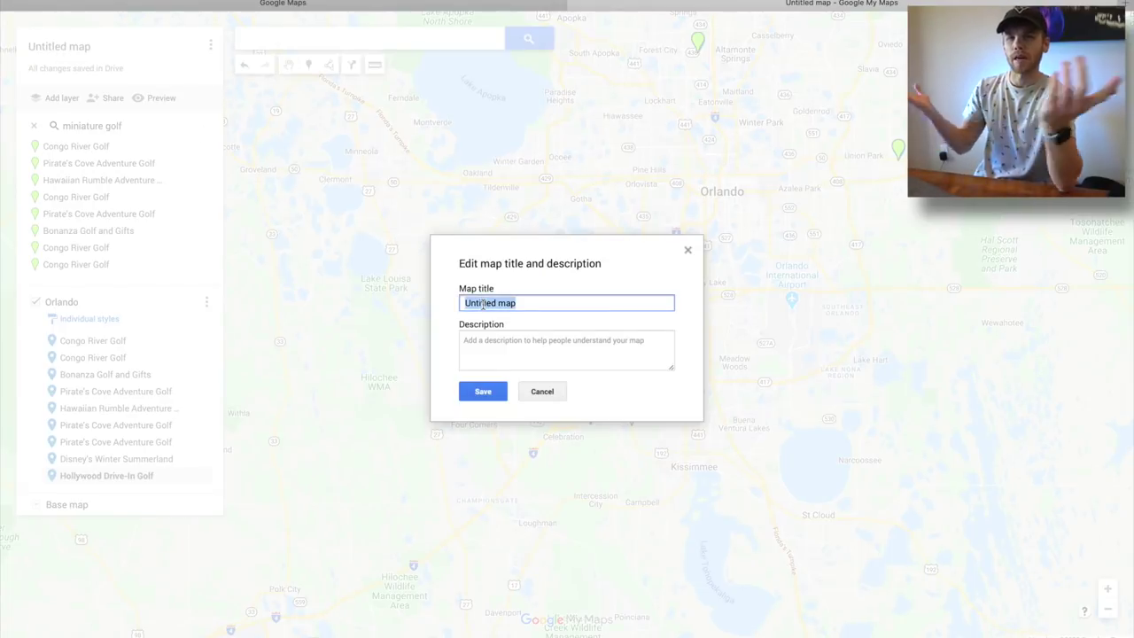
{"action": "type", "text": "Min"}
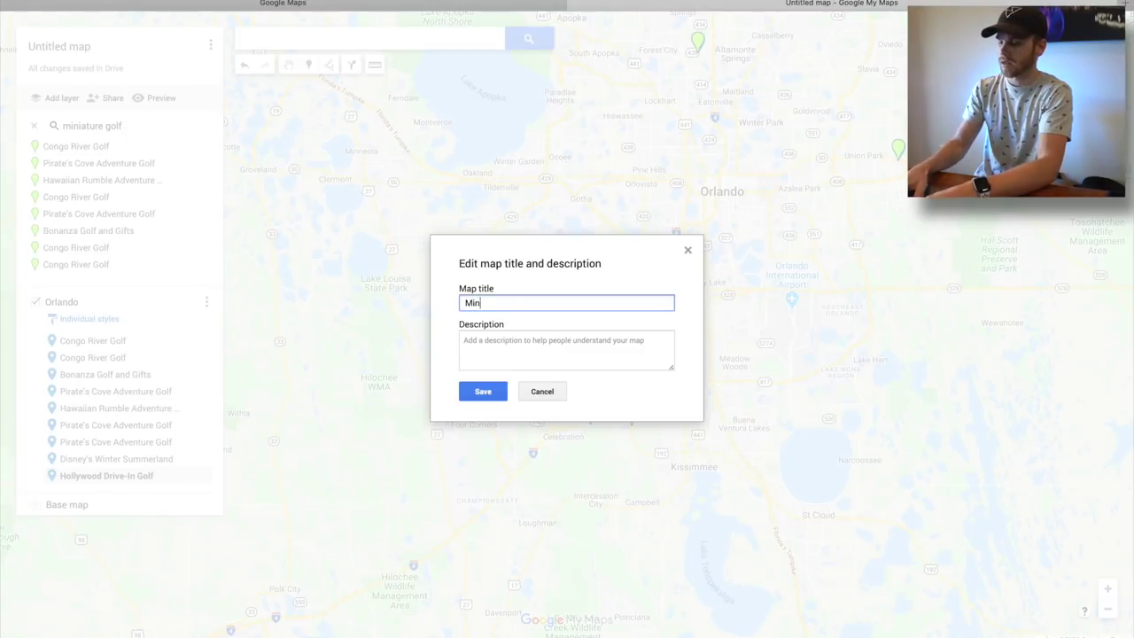
{"action": "type", "text": "i Golf Map Example"}
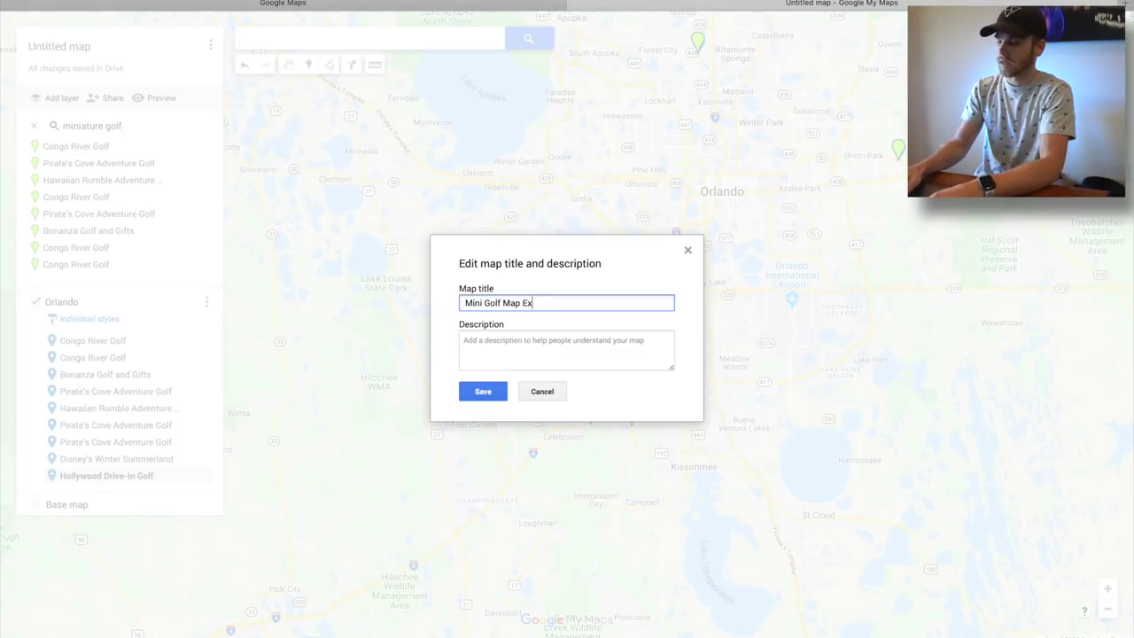
{"action": "left_click", "coordinate": [493, 394]}
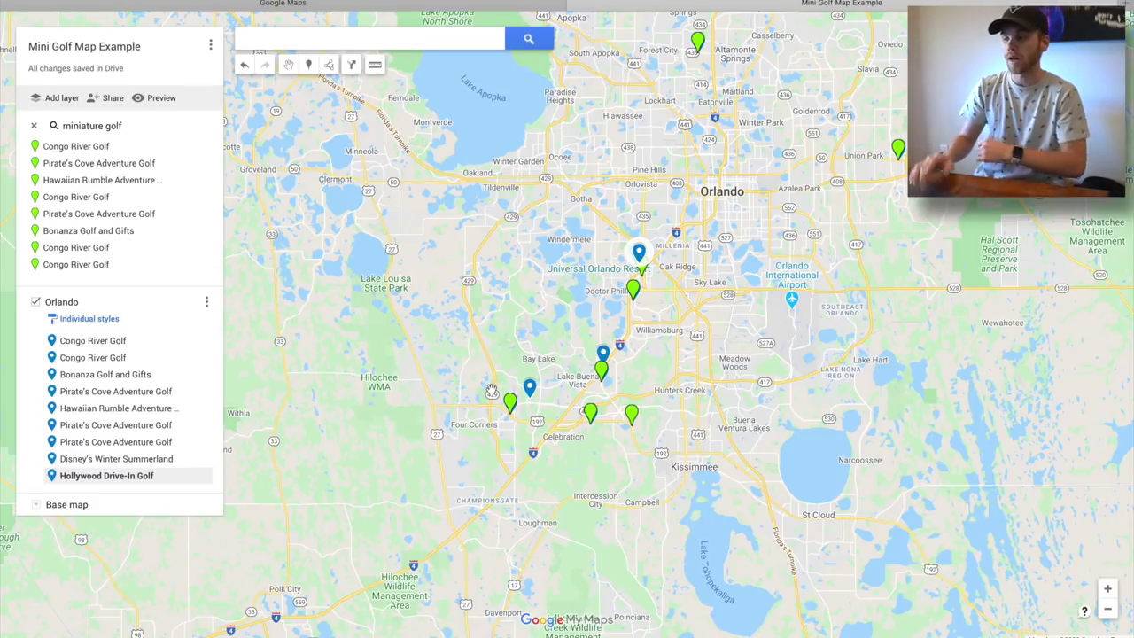
Step: Change the marker color of the Congo River Golf near Union Park to black
{"action": "left_click", "coordinate": [95, 345]}
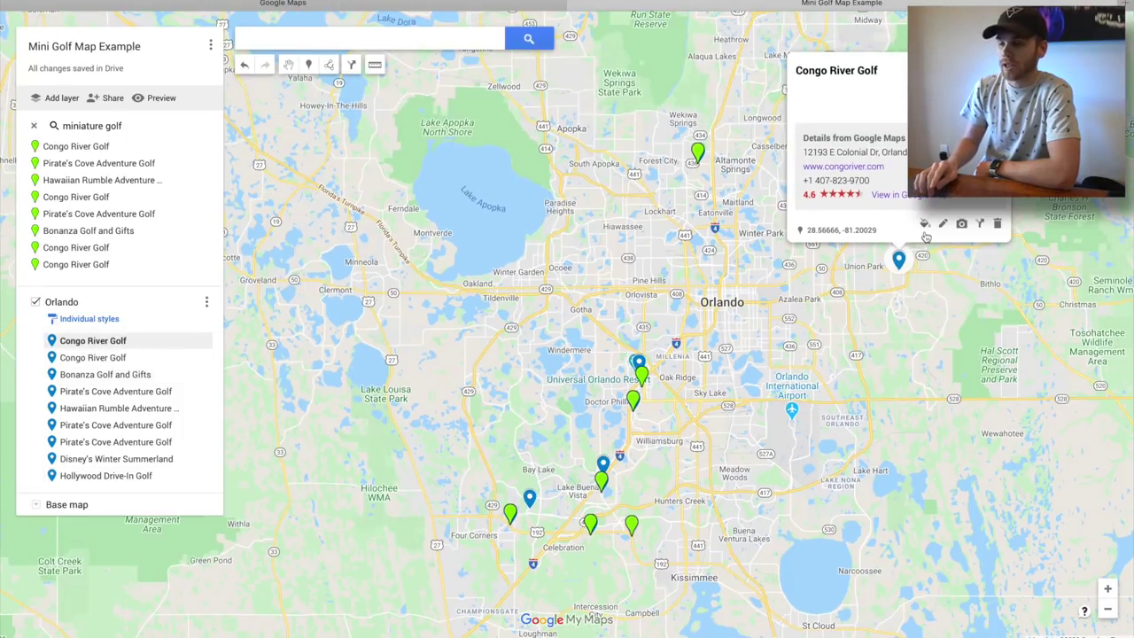
{"action": "left_click", "coordinate": [925, 227]}
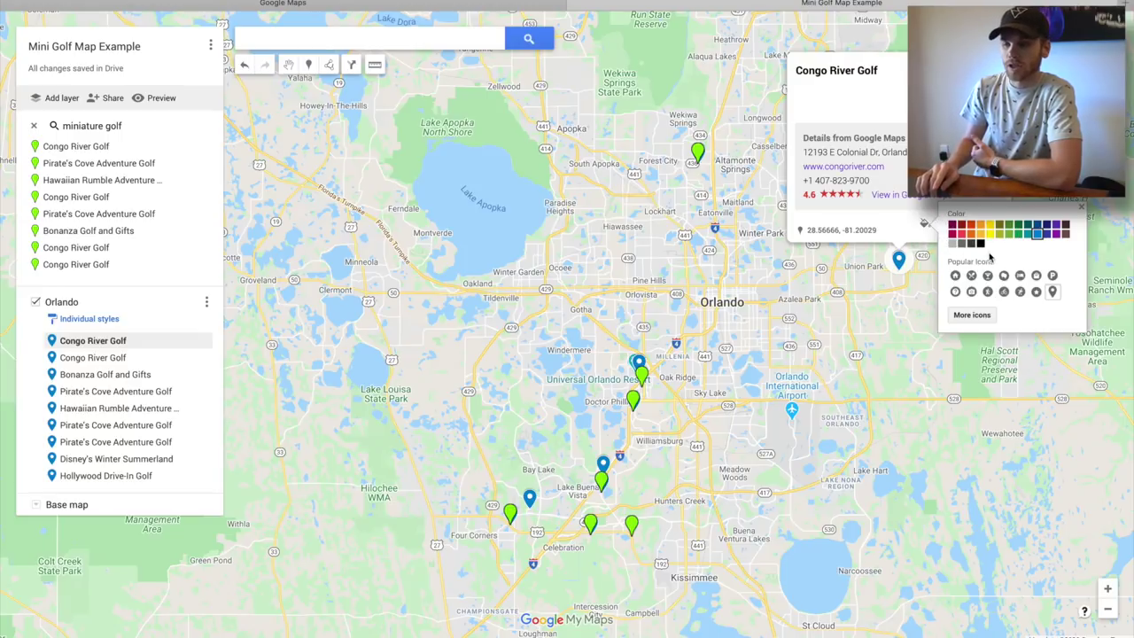
{"action": "left_click", "coordinate": [980, 246]}
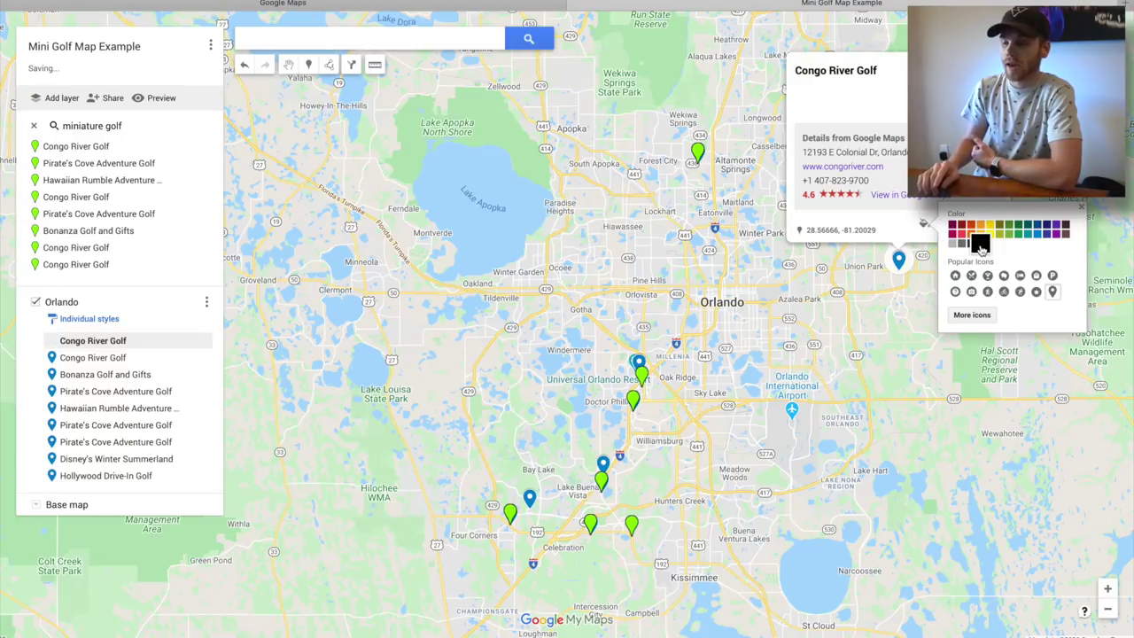
{"action": "left_click", "coordinate": [824, 365]}
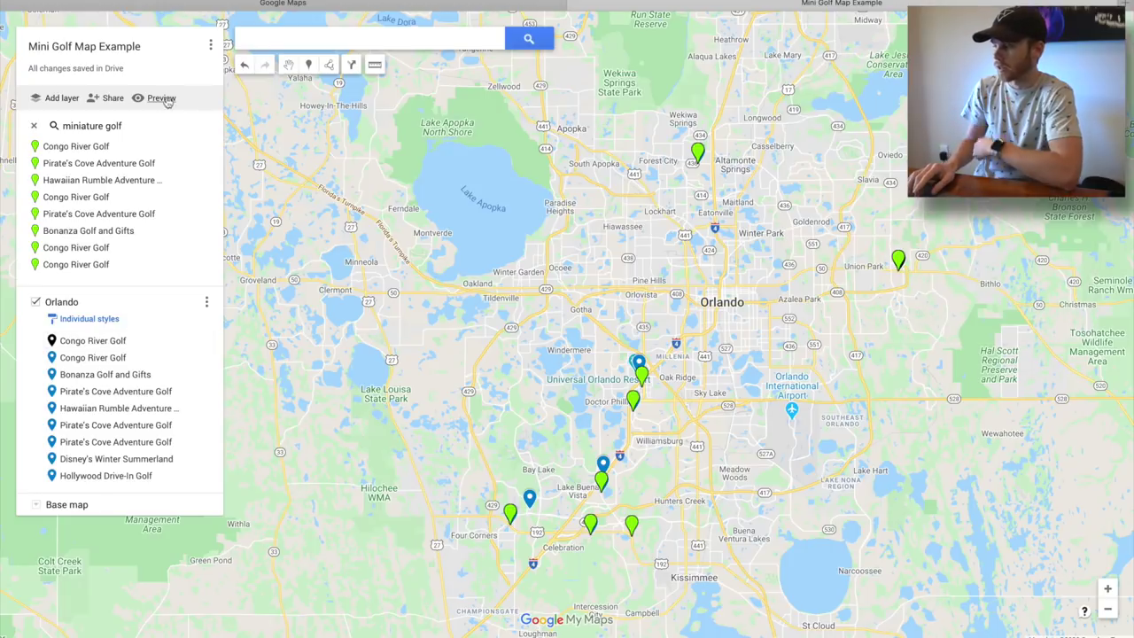
Step: Clear the miniature golf search results and color the marker of the Pirate's Cove Adventure Golf near Lake Buena Vista black
{"action": "left_click", "coordinate": [35, 125]}
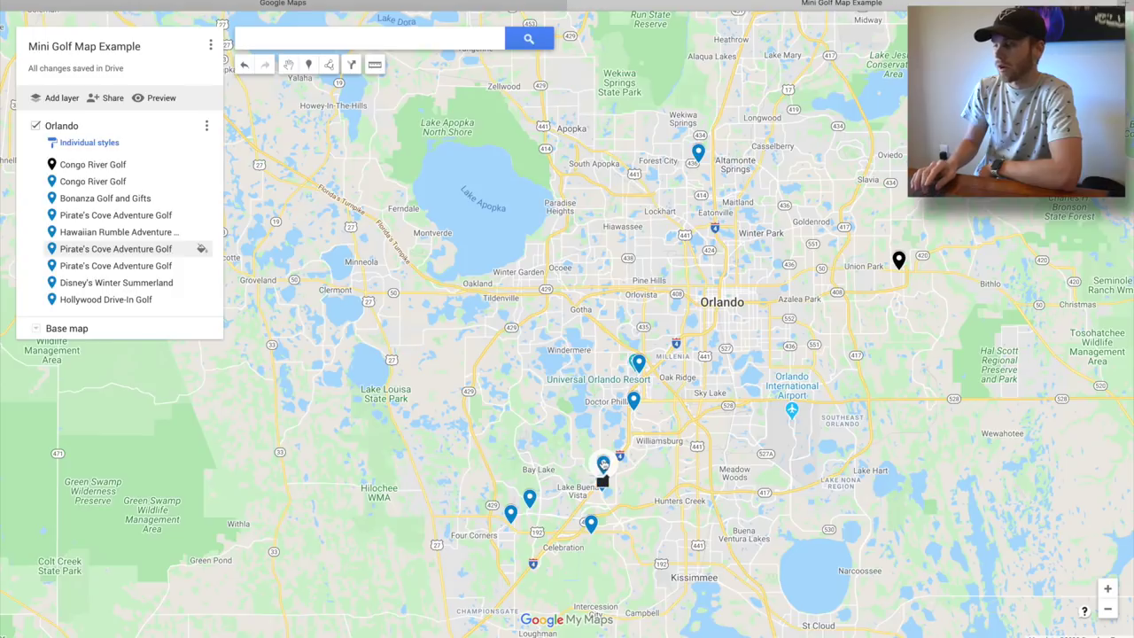
{"action": "left_click", "coordinate": [603, 463]}
{"action": "left_click", "coordinate": [629, 428]}
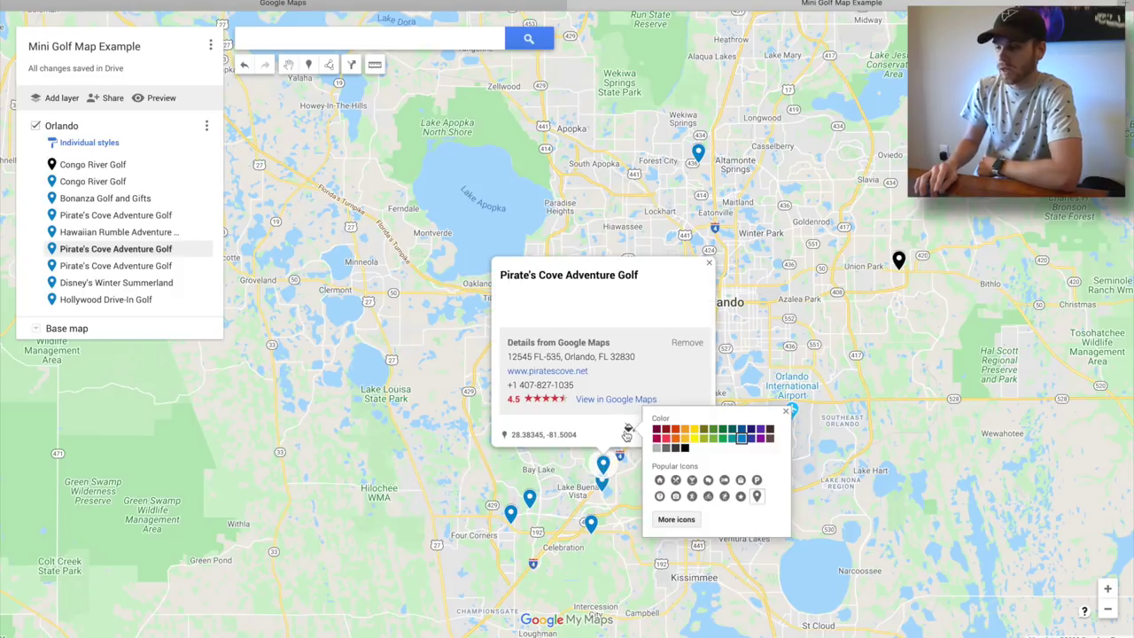
{"action": "left_click", "coordinate": [686, 451]}
{"action": "left_click", "coordinate": [883, 446]}
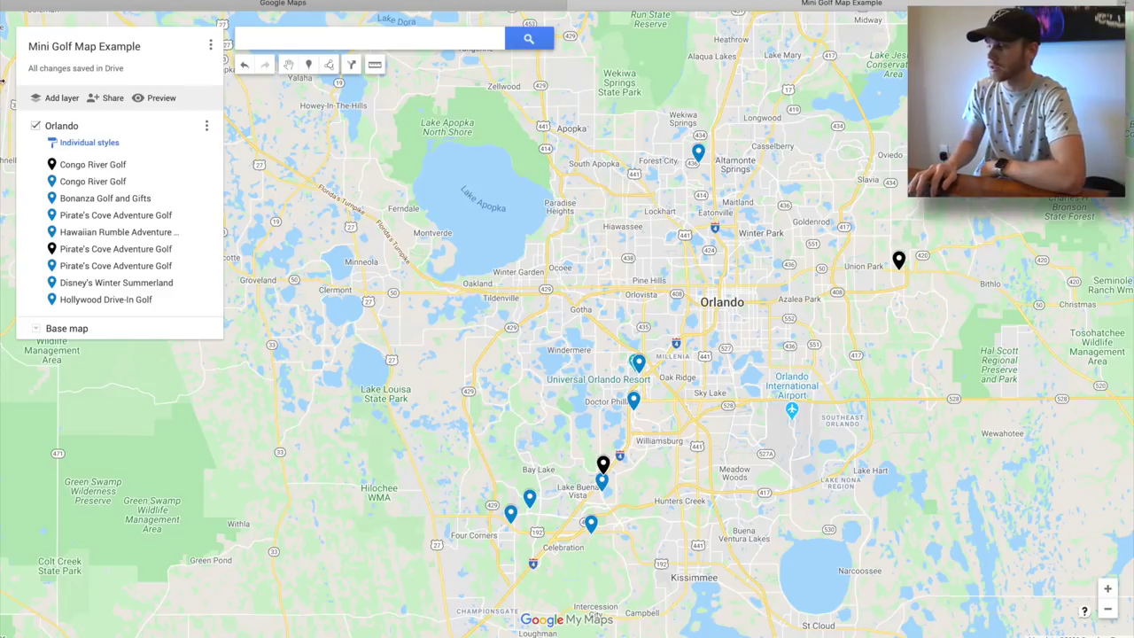
Step: Add a new layer named Tampa to the map and make it the active layer
{"action": "left_click", "coordinate": [51, 98]}
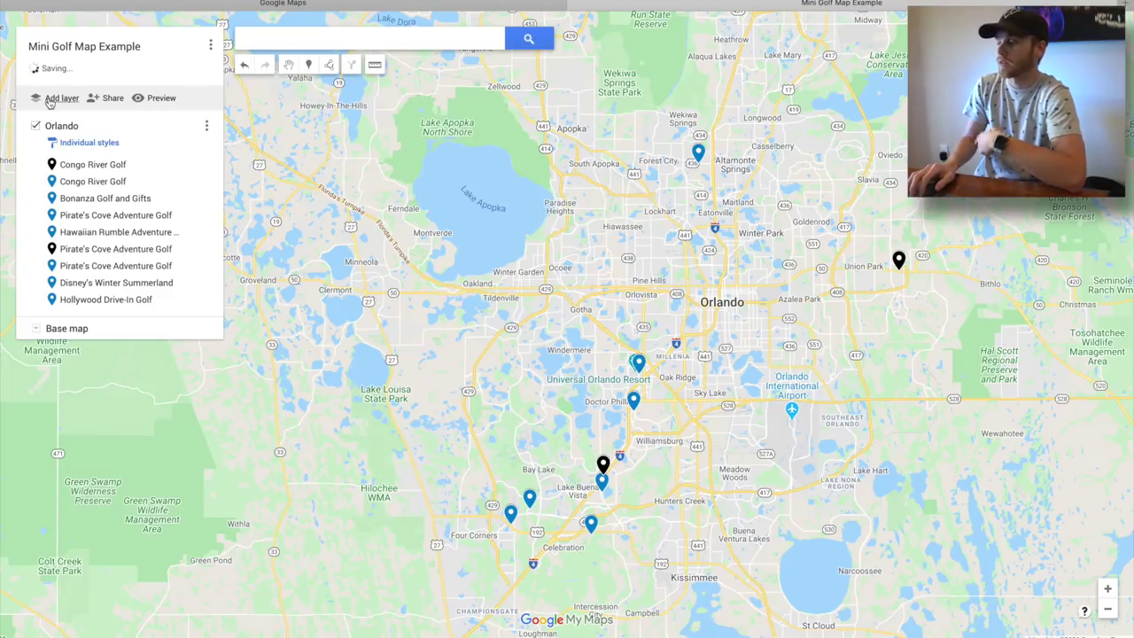
{"action": "left_click", "coordinate": [76, 333]}
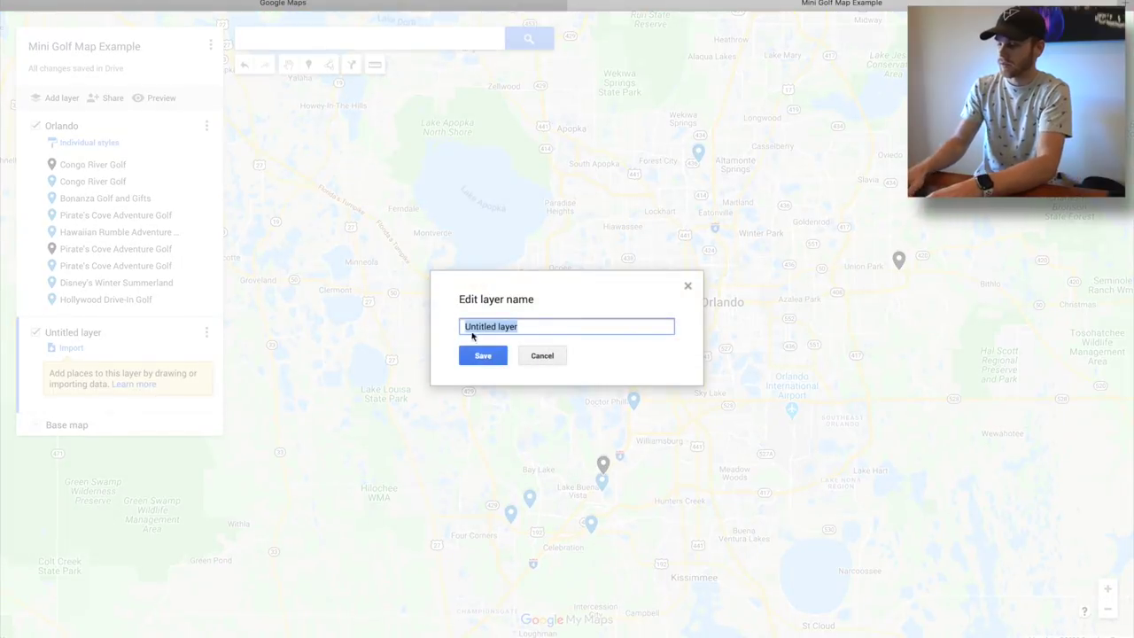
{"action": "type", "text": "Tampa"}
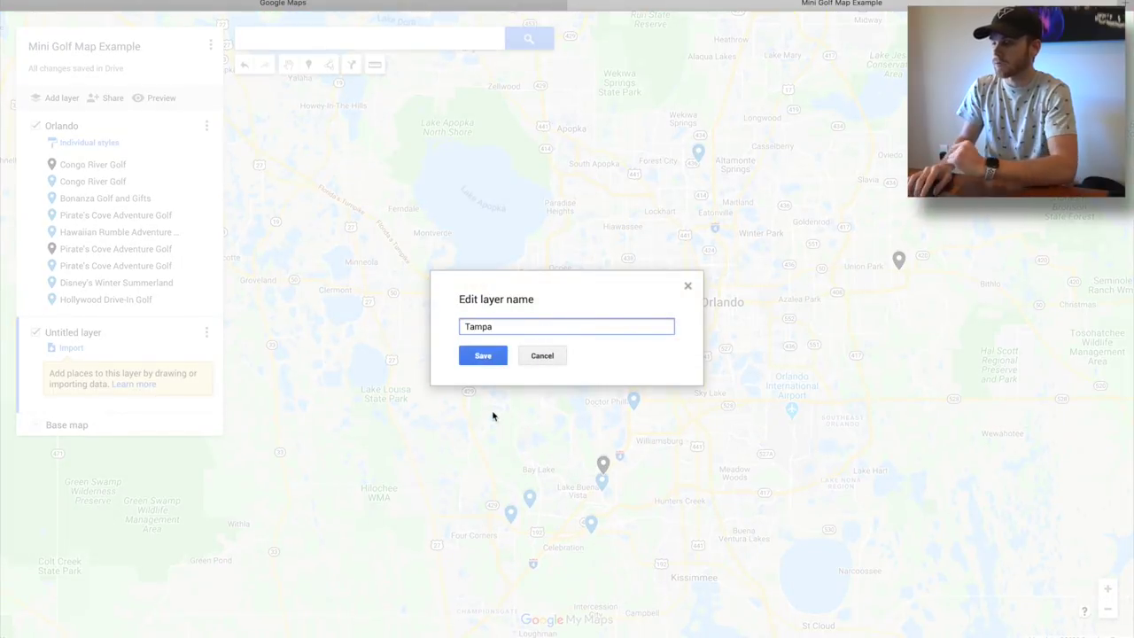
{"action": "left_click", "coordinate": [470, 354]}
{"action": "left_click", "coordinate": [28, 214]}
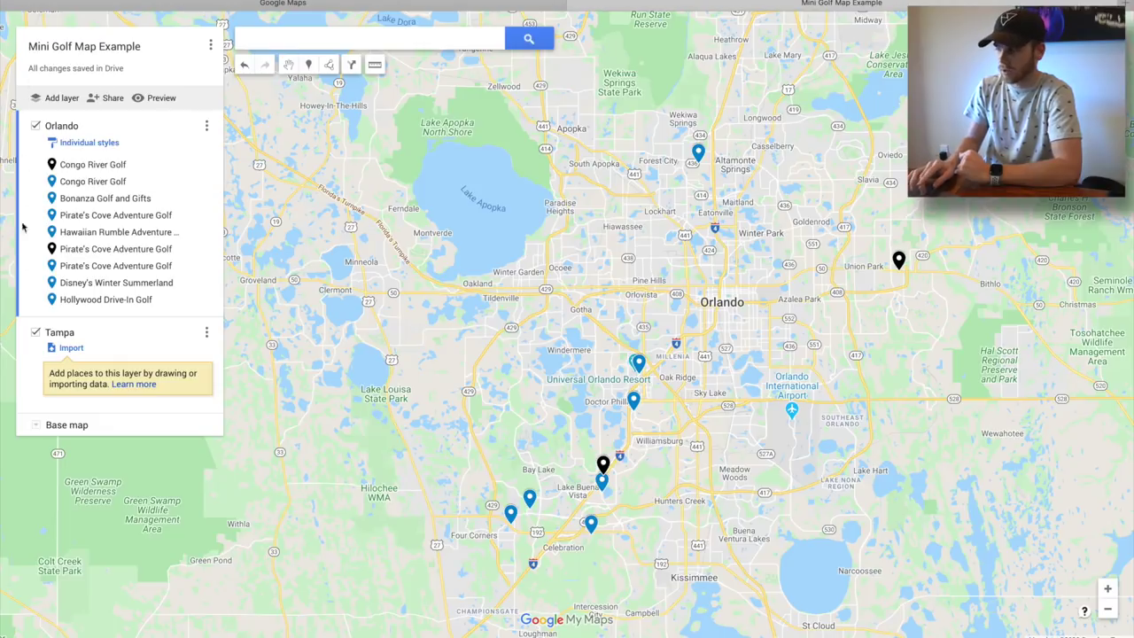
{"action": "left_click", "coordinate": [39, 369]}
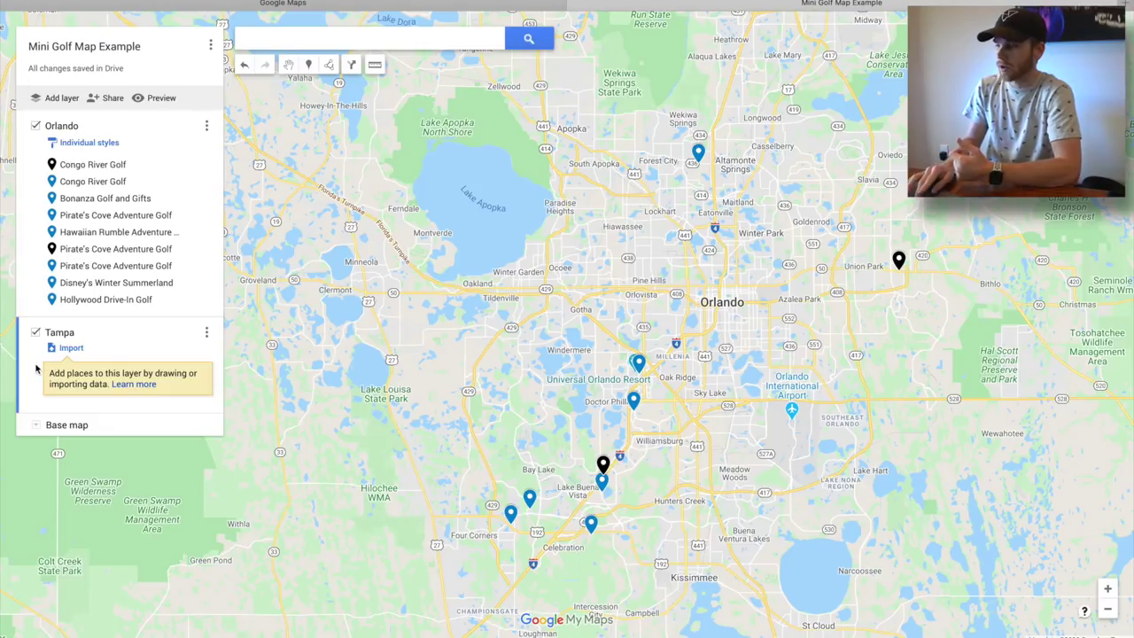
Step: Go to Tampa, FL on the map and search that area for mini golf
{"action": "left_click", "coordinate": [293, 44]}
{"action": "type", "text": "tampa"}
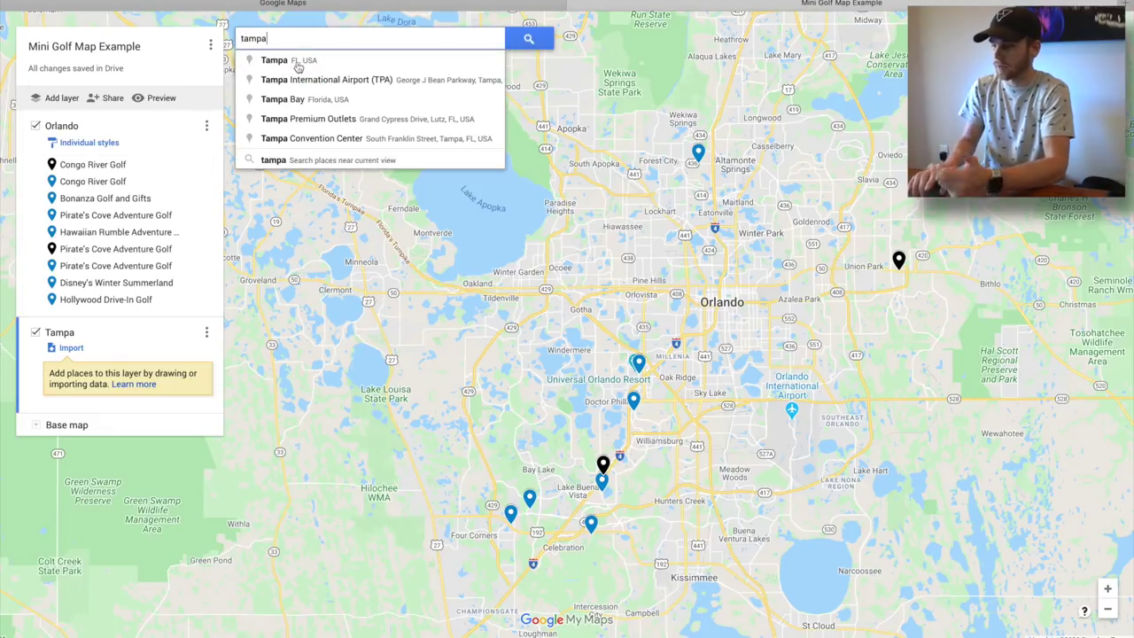
{"action": "left_click", "coordinate": [292, 59]}
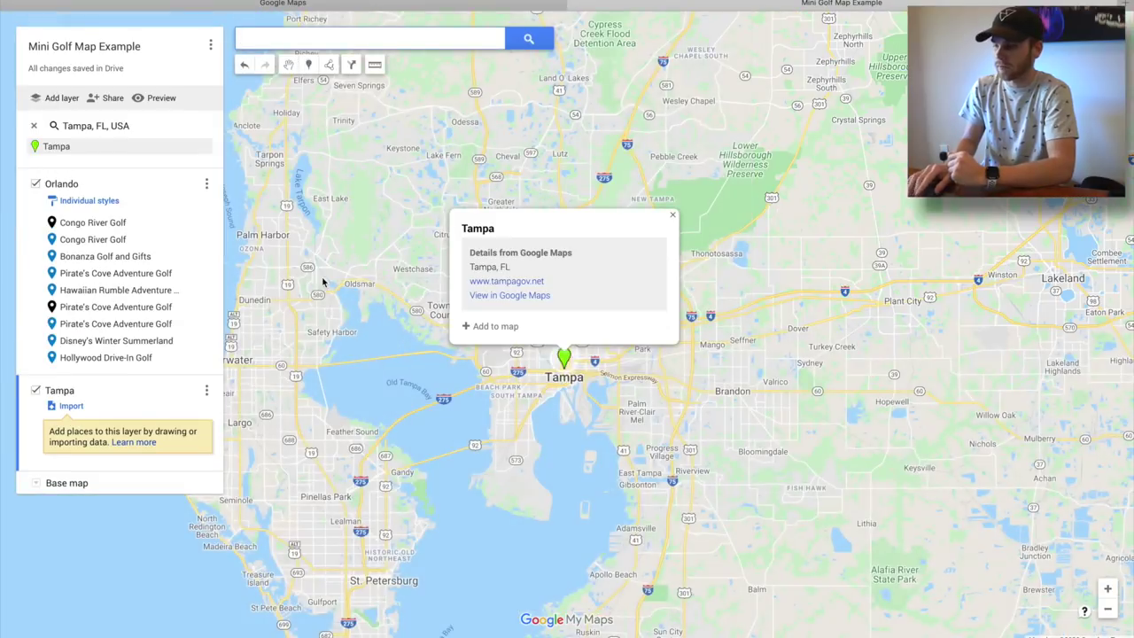
{"action": "left_click", "coordinate": [673, 215]}
{"action": "left_click", "coordinate": [337, 44]}
{"action": "type", "text": "mini golf"}
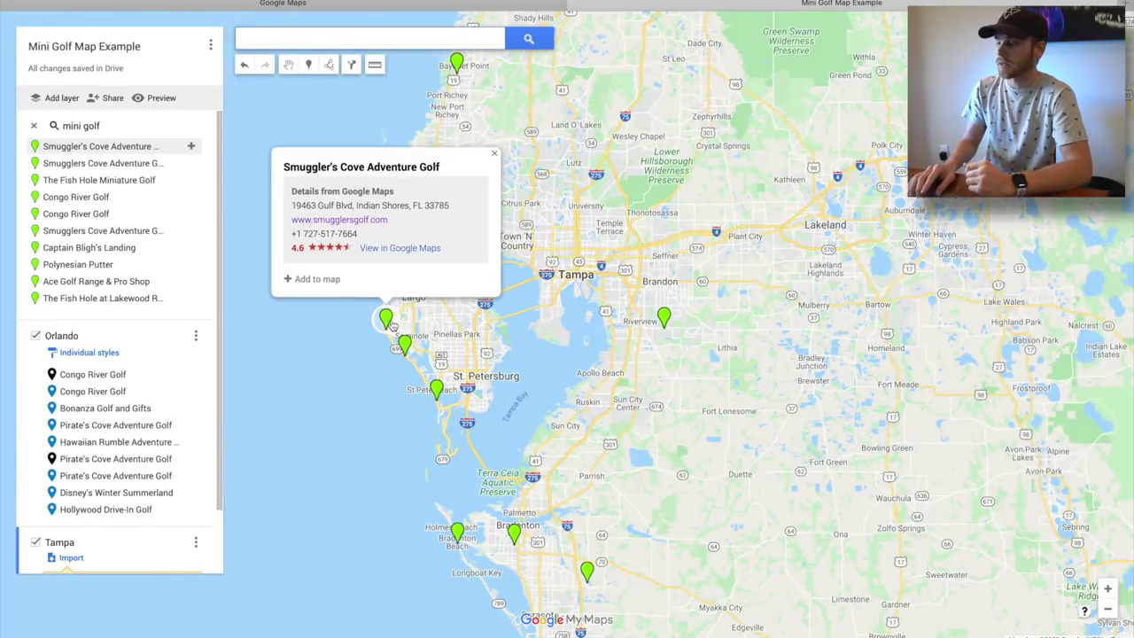
Step: Add the Smuggler's Cove Adventure Golf courses in Indian Shores and Madeira Beach to the Tampa layer
{"action": "scroll", "coordinate": [184, 400], "scroll_direction": "down", "scroll_amount": 2}
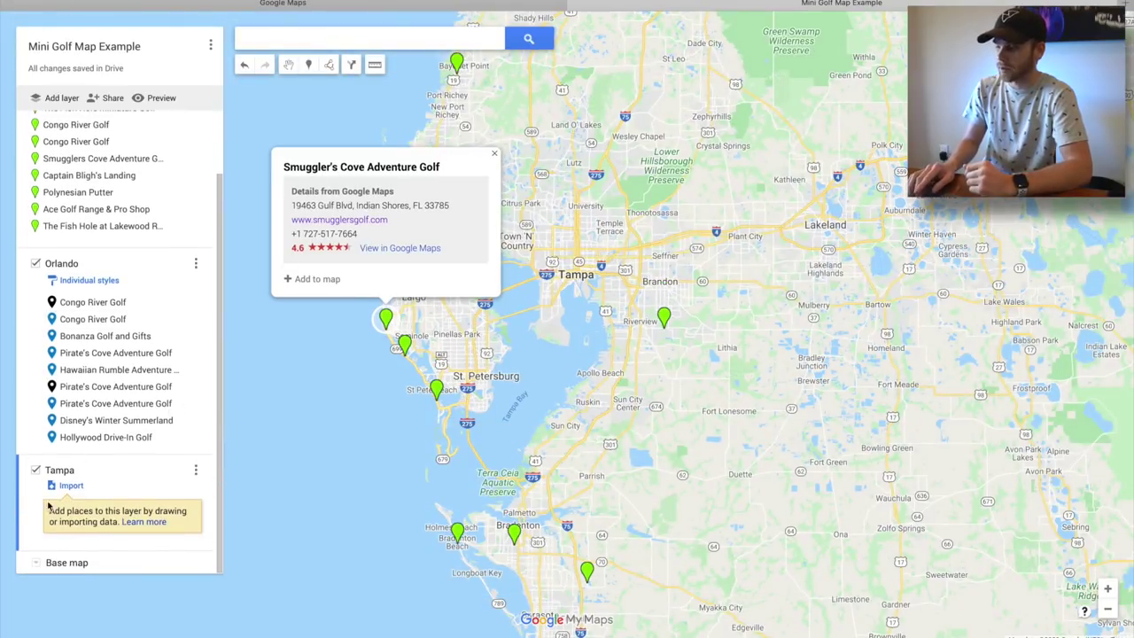
{"action": "left_click", "coordinate": [317, 279]}
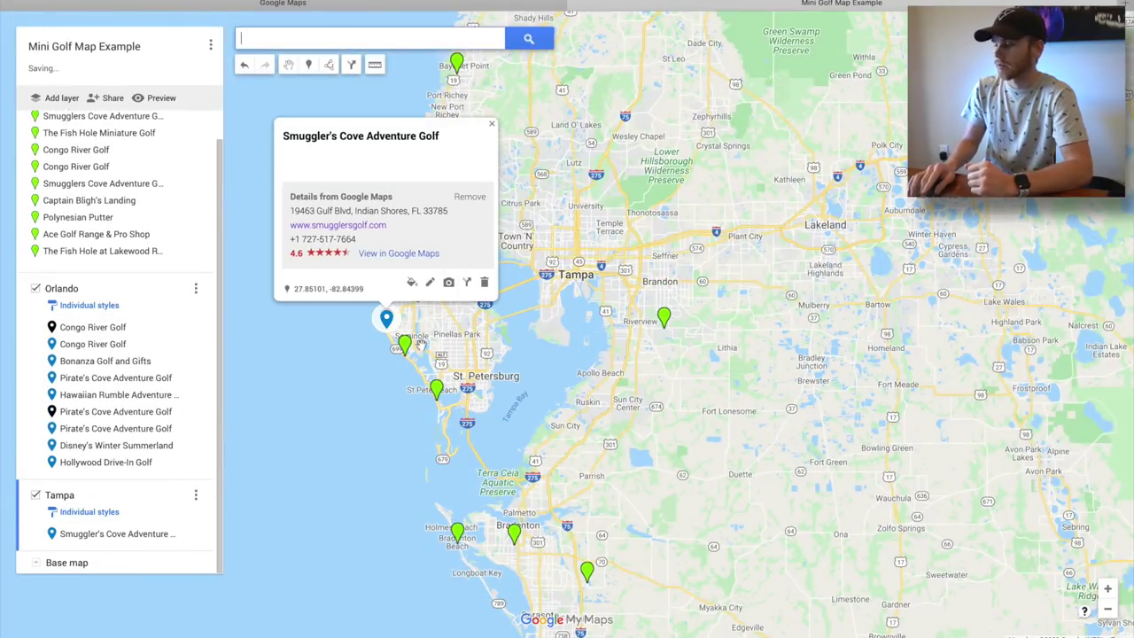
{"action": "left_click", "coordinate": [409, 353]}
{"action": "left_click", "coordinate": [337, 308]}
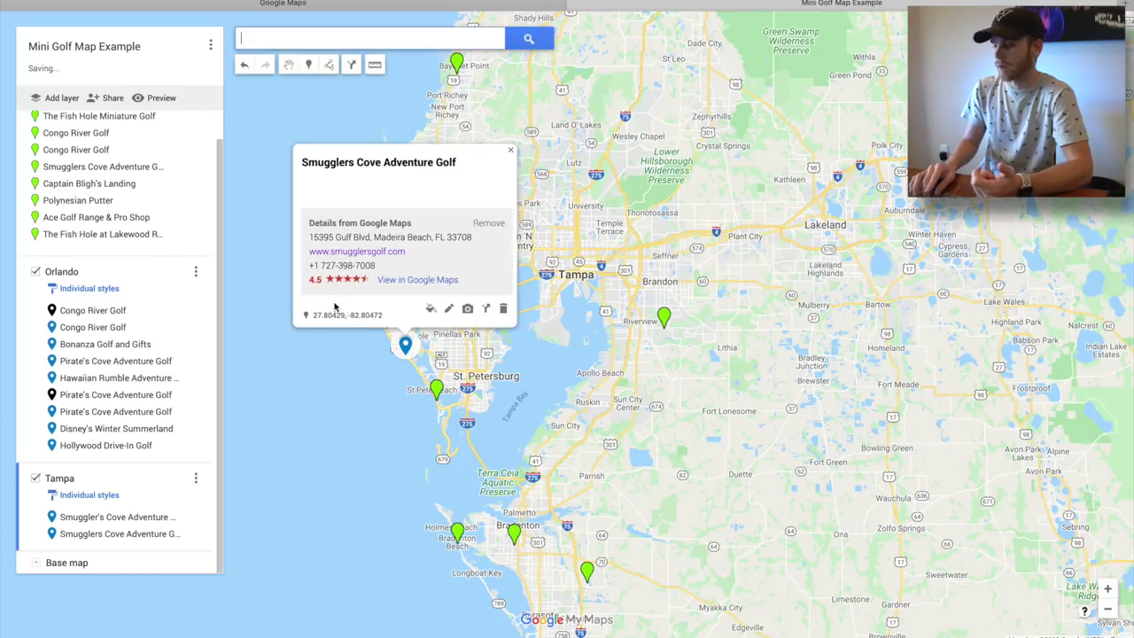
Step: Add Polynesian Putter in St Pete Beach to the Tampa layer and close its details
{"action": "left_click", "coordinate": [434, 389]}
{"action": "left_click", "coordinate": [362, 354]}
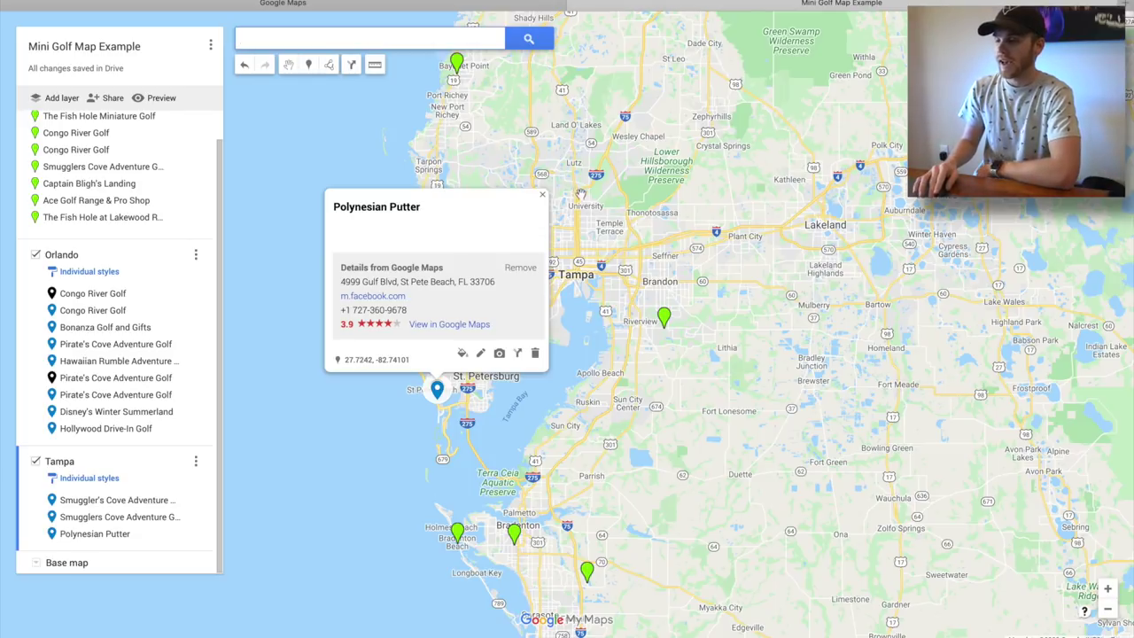
{"action": "left_click", "coordinate": [543, 195]}
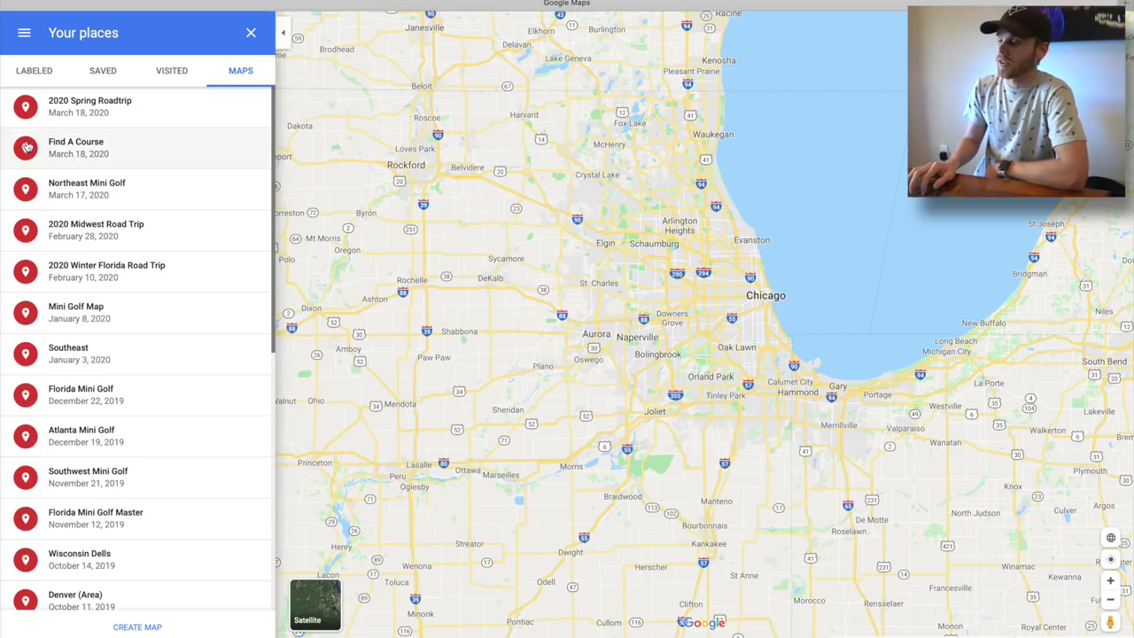
Step: Open the saved Find A Course map and expand its full list of courses for review
{"action": "left_click", "coordinate": [158, 153]}
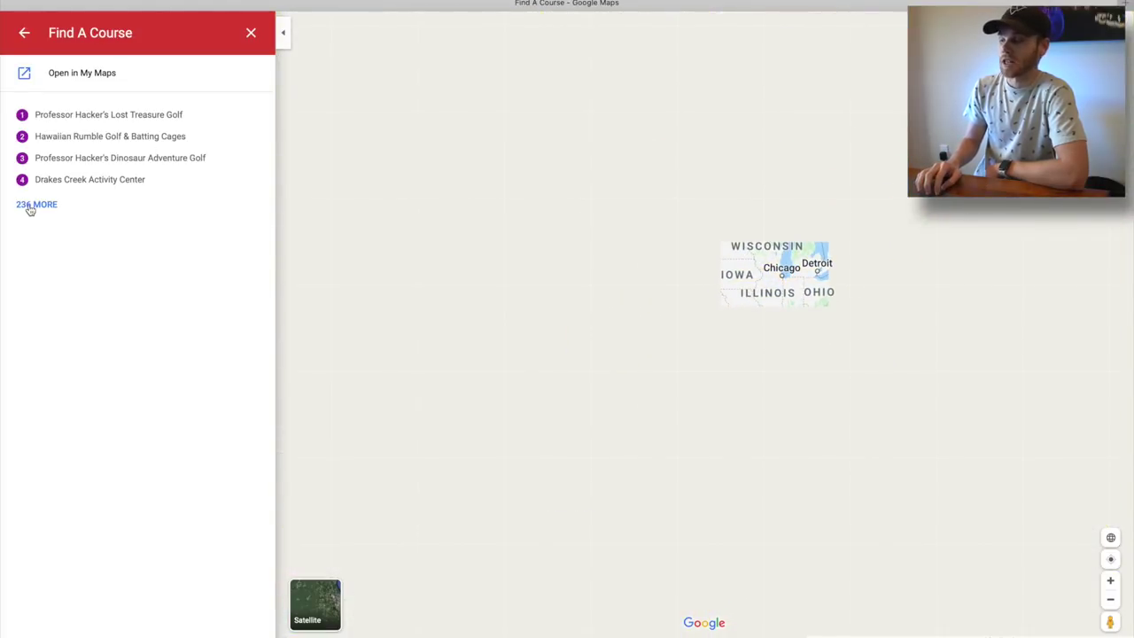
{"action": "left_click", "coordinate": [30, 207]}
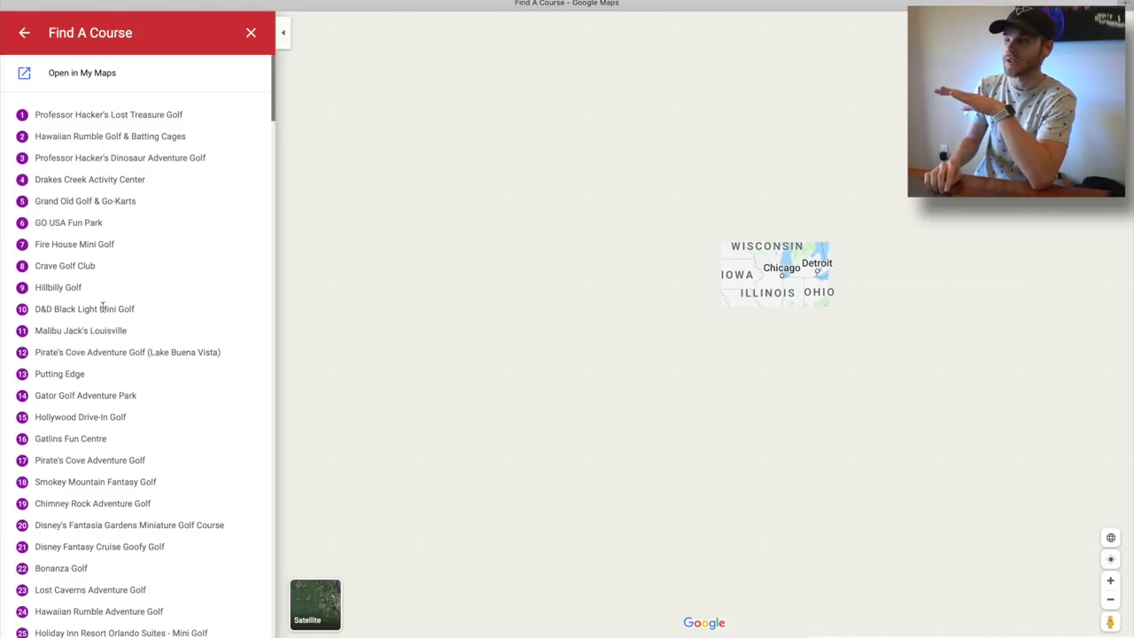
{"action": "scroll", "coordinate": [103, 305], "scroll_direction": "down", "scroll_amount": 3}
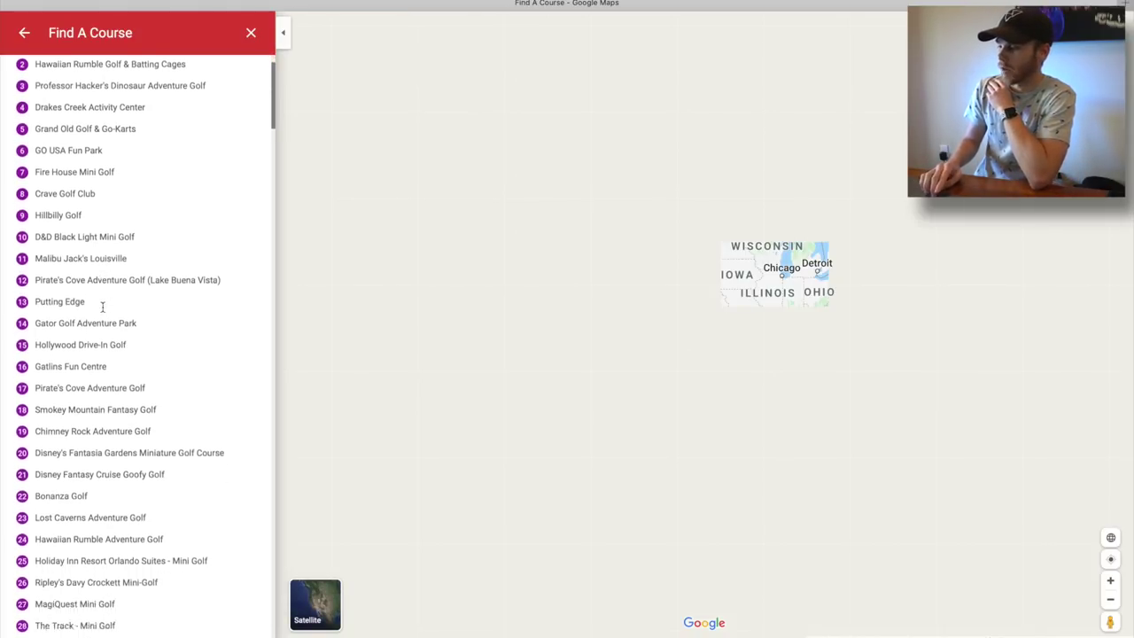
{"action": "scroll", "coordinate": [83, 104], "scroll_direction": "up", "scroll_amount": 3}
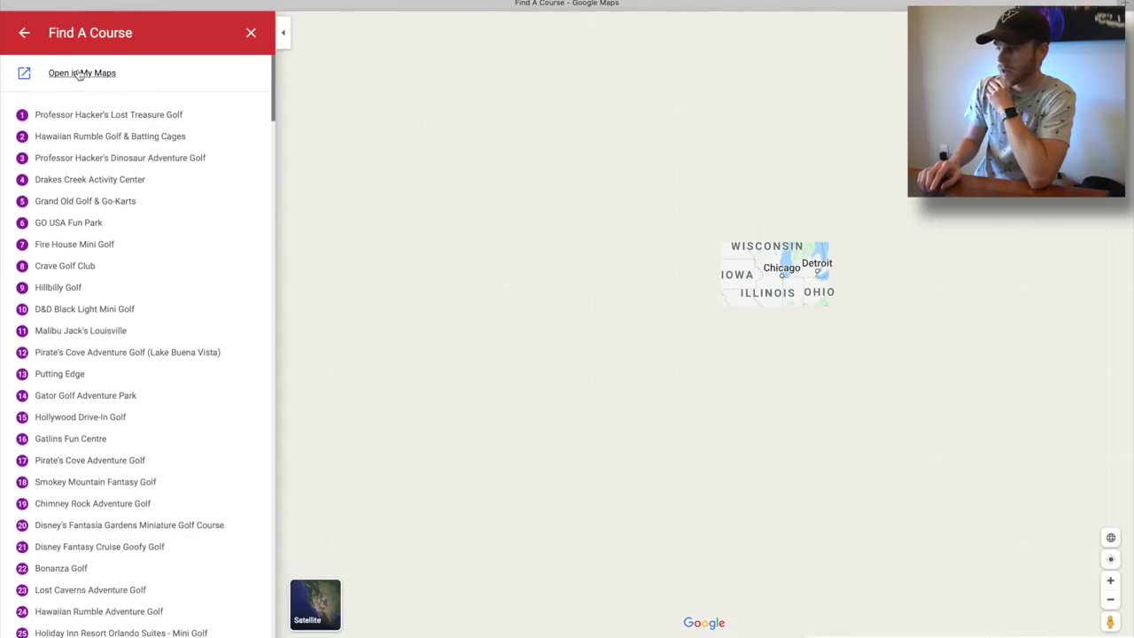
Step: Open the Find A Course map in My Maps and look through the courses in its Mini Golf layer
{"action": "left_click", "coordinate": [78, 75]}
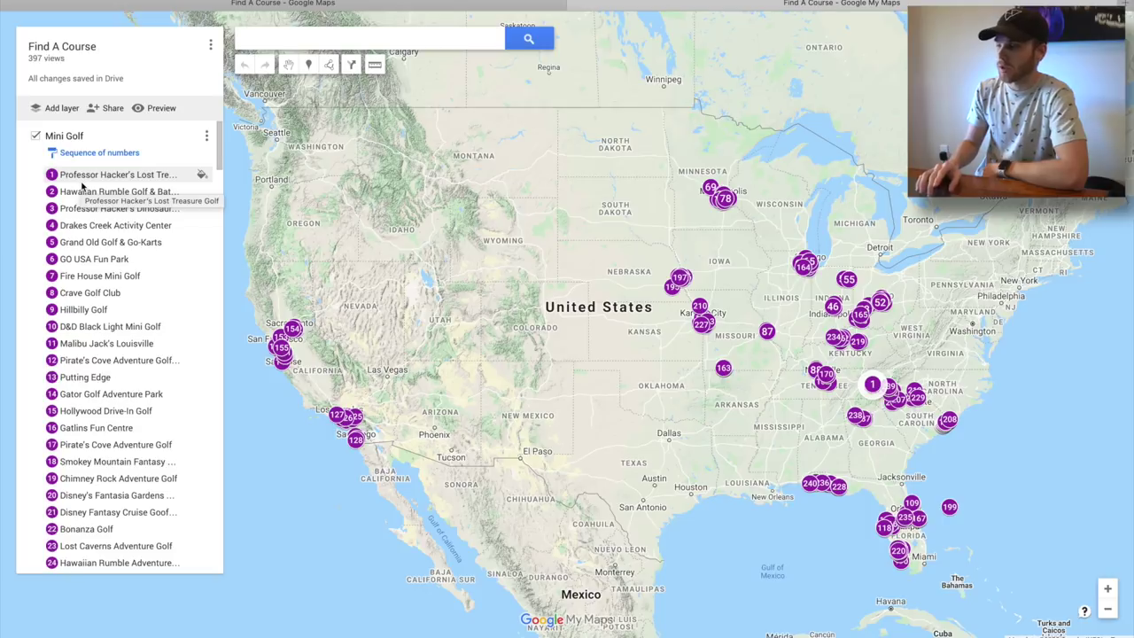
{"action": "scroll", "coordinate": [98, 345], "scroll_direction": "down", "scroll_amount": 5}
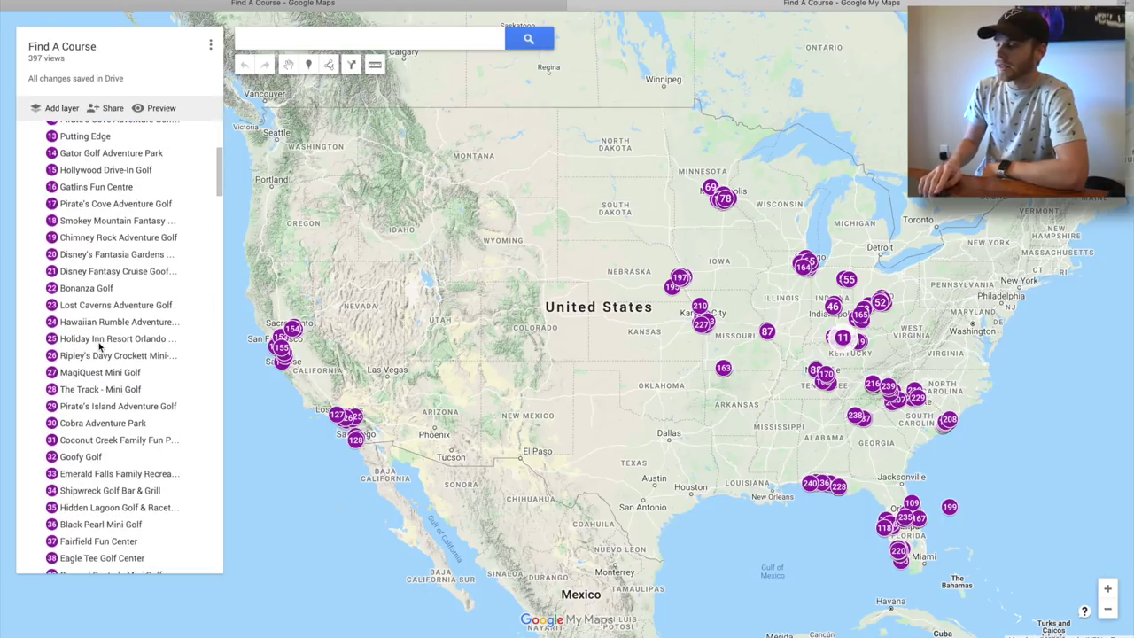
Step: Look through the rest of the Mini Golf layer's course list, view the Creekside Mini Golf details and close them
{"action": "scroll", "coordinate": [98, 344], "scroll_direction": "down", "scroll_amount": 12}
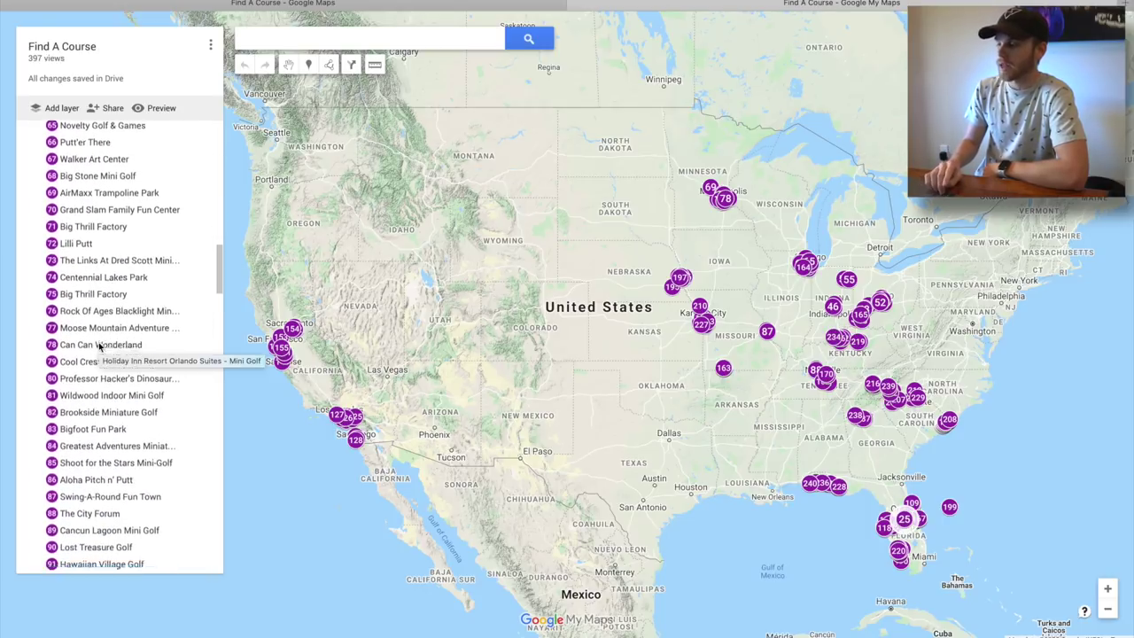
{"action": "scroll", "coordinate": [108, 424], "scroll_direction": "down", "scroll_amount": 4}
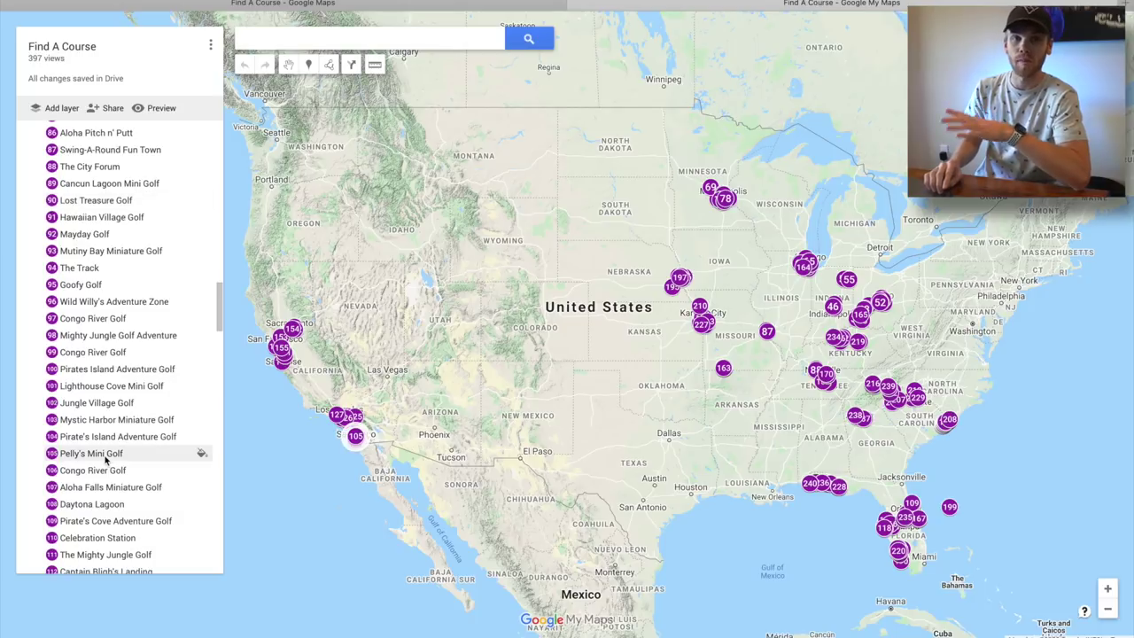
{"action": "scroll", "coordinate": [105, 459], "scroll_direction": "down", "scroll_amount": 9}
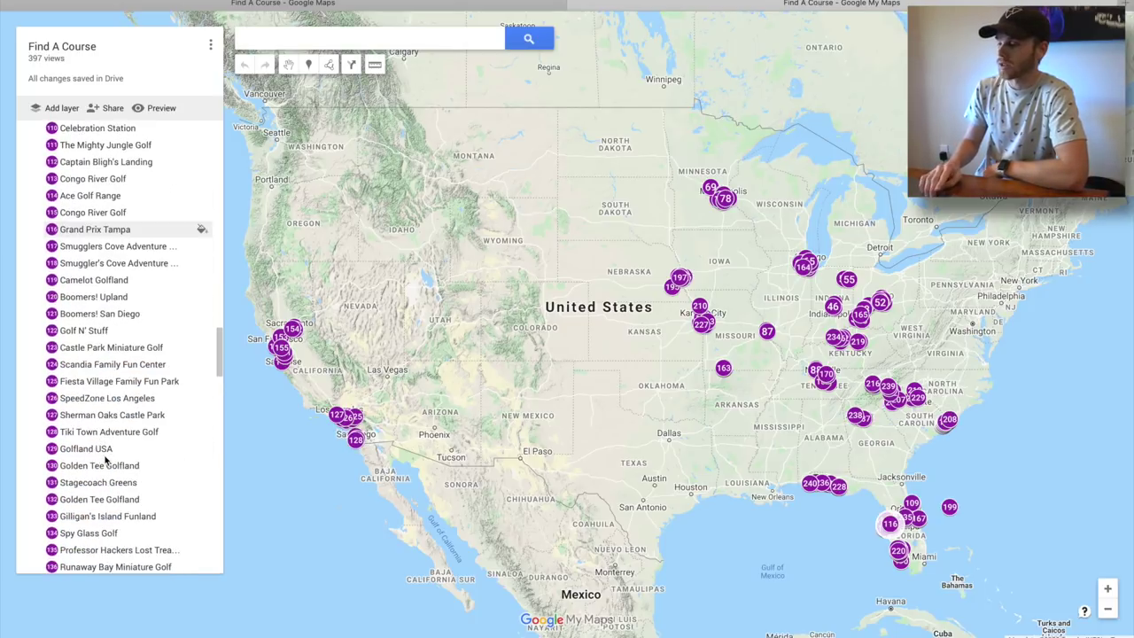
{"action": "scroll", "coordinate": [105, 459], "scroll_direction": "down", "scroll_amount": 10}
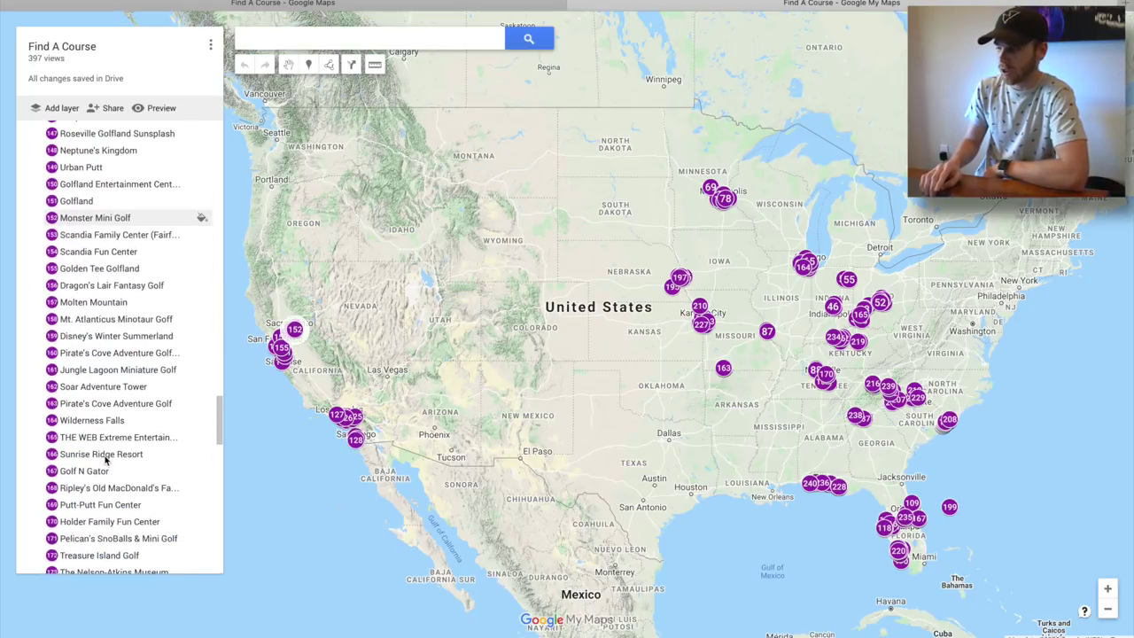
{"action": "scroll", "coordinate": [105, 459], "scroll_direction": "down", "scroll_amount": 11}
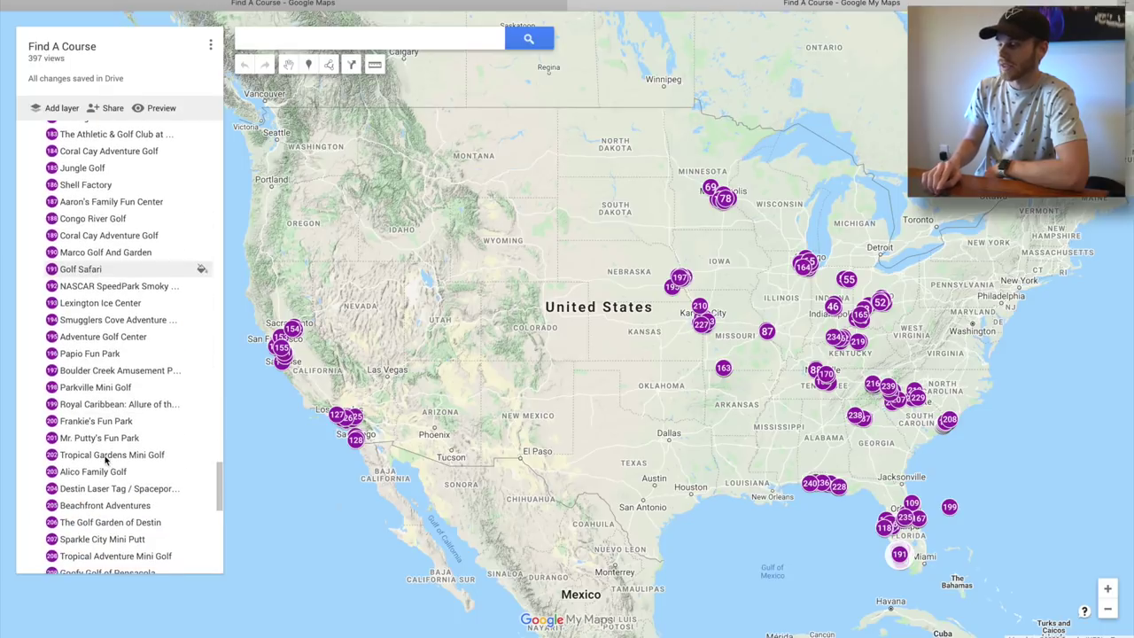
{"action": "scroll", "coordinate": [104, 460], "scroll_direction": "down", "scroll_amount": 2}
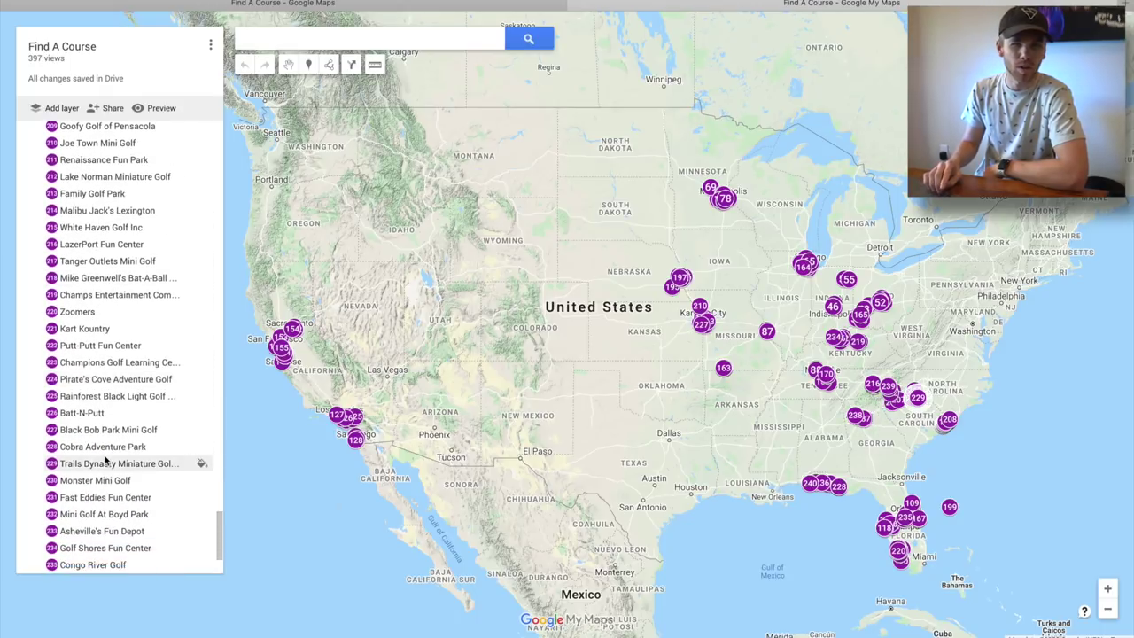
{"action": "scroll", "coordinate": [105, 460], "scroll_direction": "down", "scroll_amount": 1}
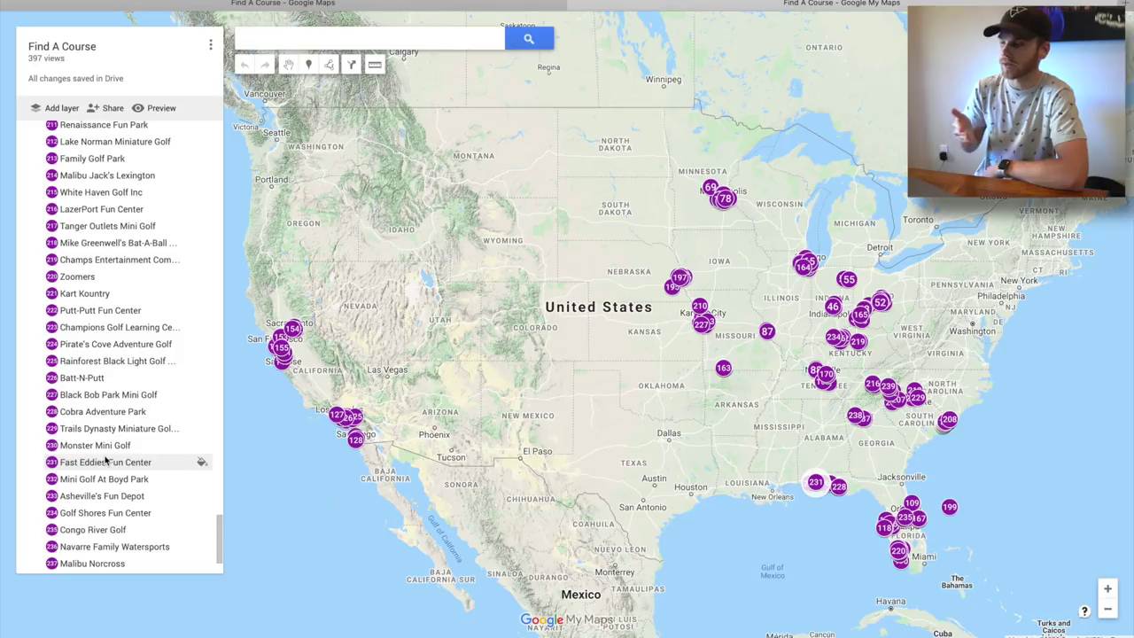
{"action": "scroll", "coordinate": [104, 460], "scroll_direction": "down", "scroll_amount": 2}
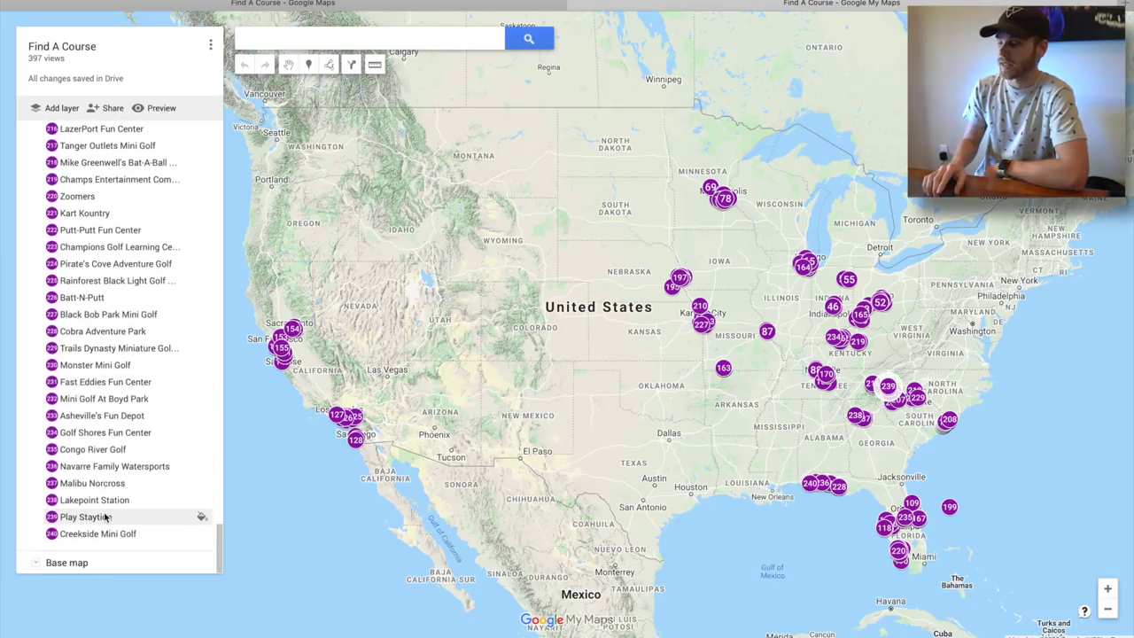
{"action": "left_click", "coordinate": [155, 536]}
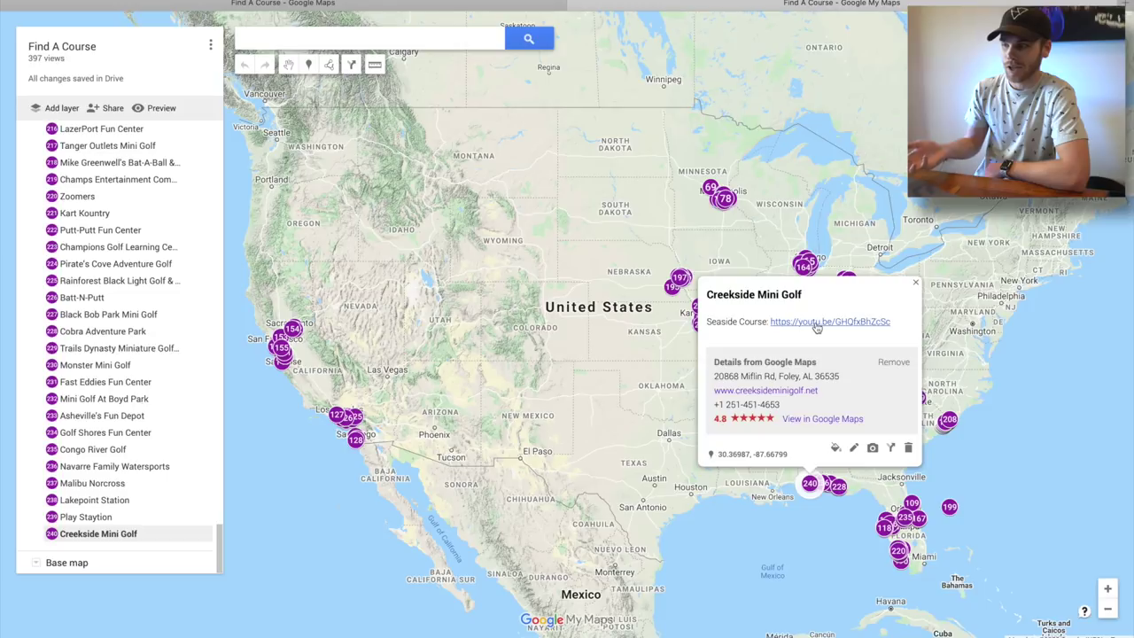
{"action": "left_click", "coordinate": [916, 283]}
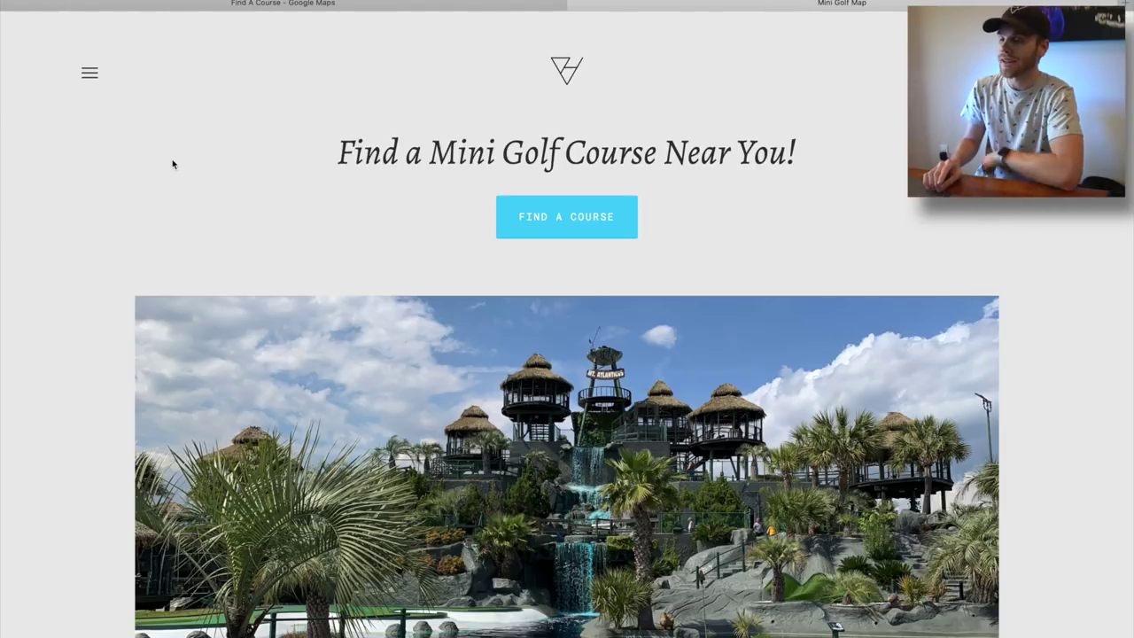
Step: Look over the mini golf website's home page and open its Find a Course map page
{"action": "scroll", "coordinate": [173, 163], "scroll_direction": "down", "scroll_amount": 5}
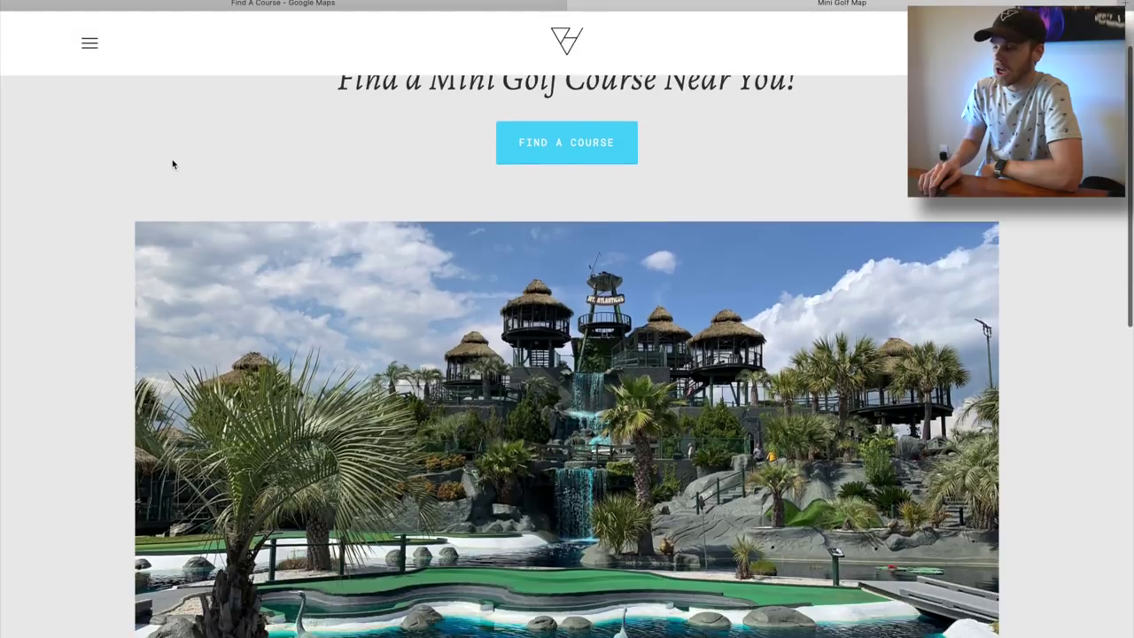
{"action": "scroll", "coordinate": [173, 163], "scroll_direction": "down", "scroll_amount": 7}
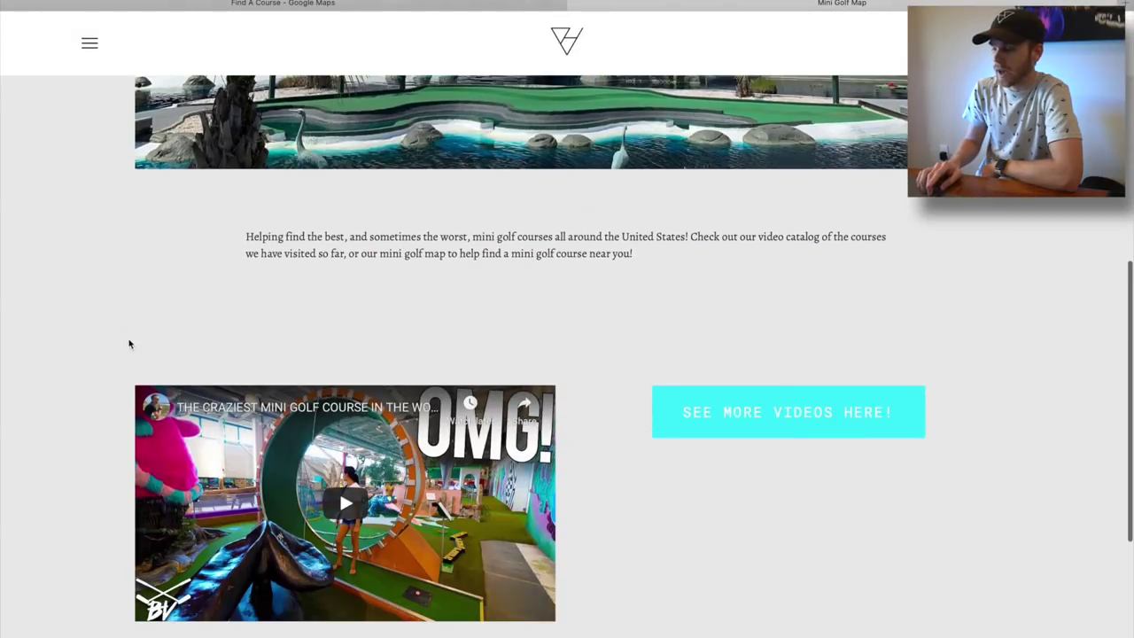
{"action": "scroll", "coordinate": [130, 343], "scroll_direction": "down", "scroll_amount": 4}
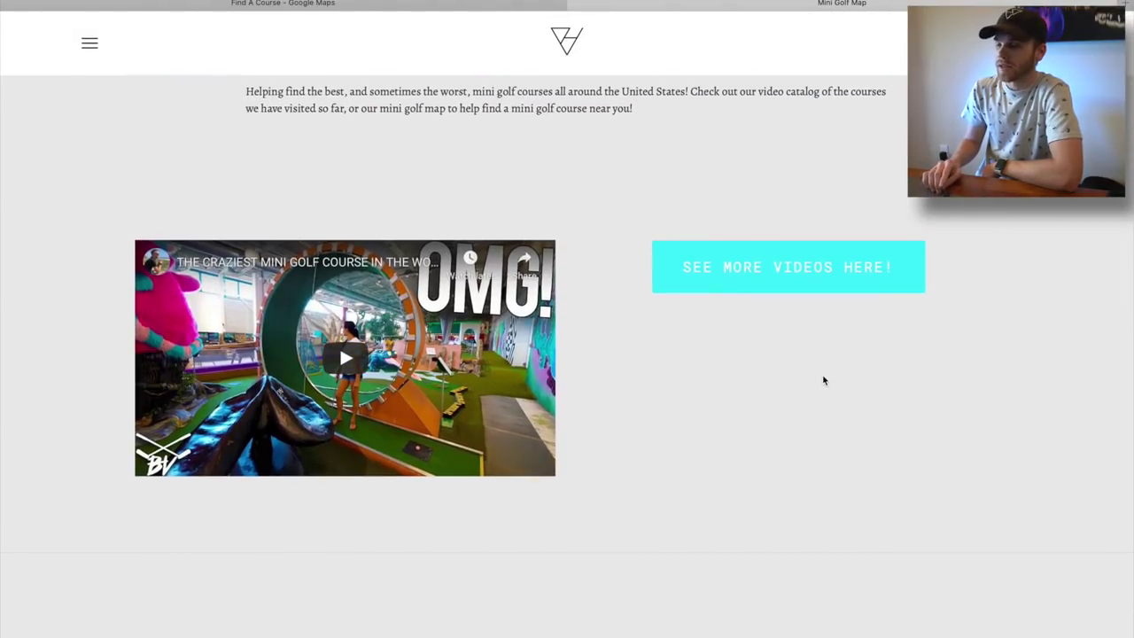
{"action": "scroll", "coordinate": [823, 381], "scroll_direction": "up", "scroll_amount": 5}
{"action": "scroll", "coordinate": [824, 380], "scroll_direction": "up", "scroll_amount": 7}
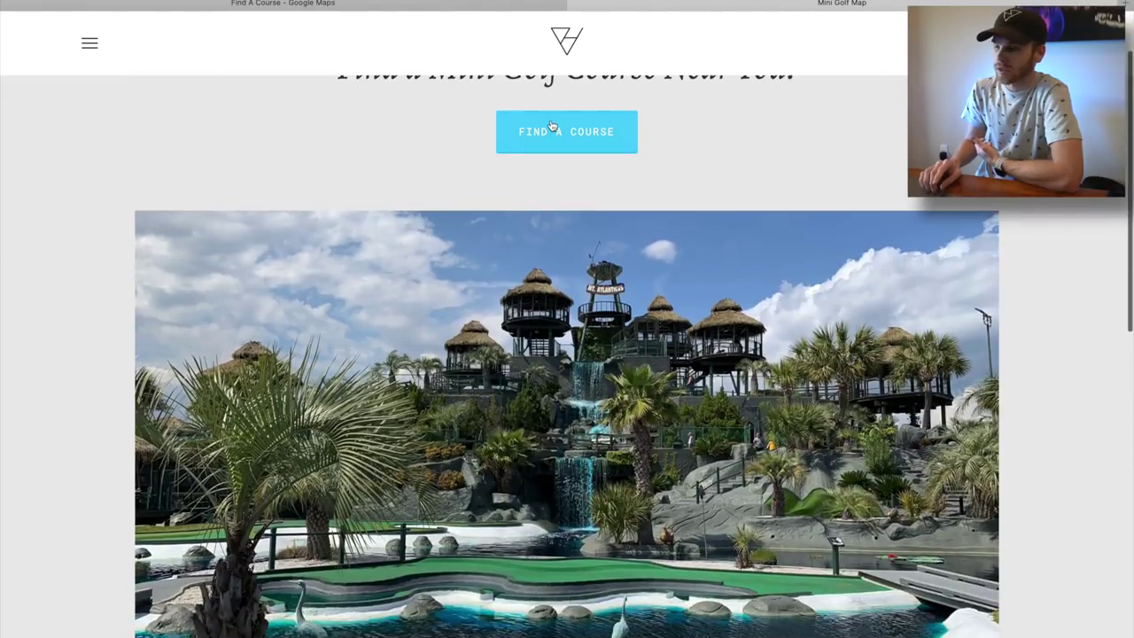
{"action": "left_click", "coordinate": [550, 127]}
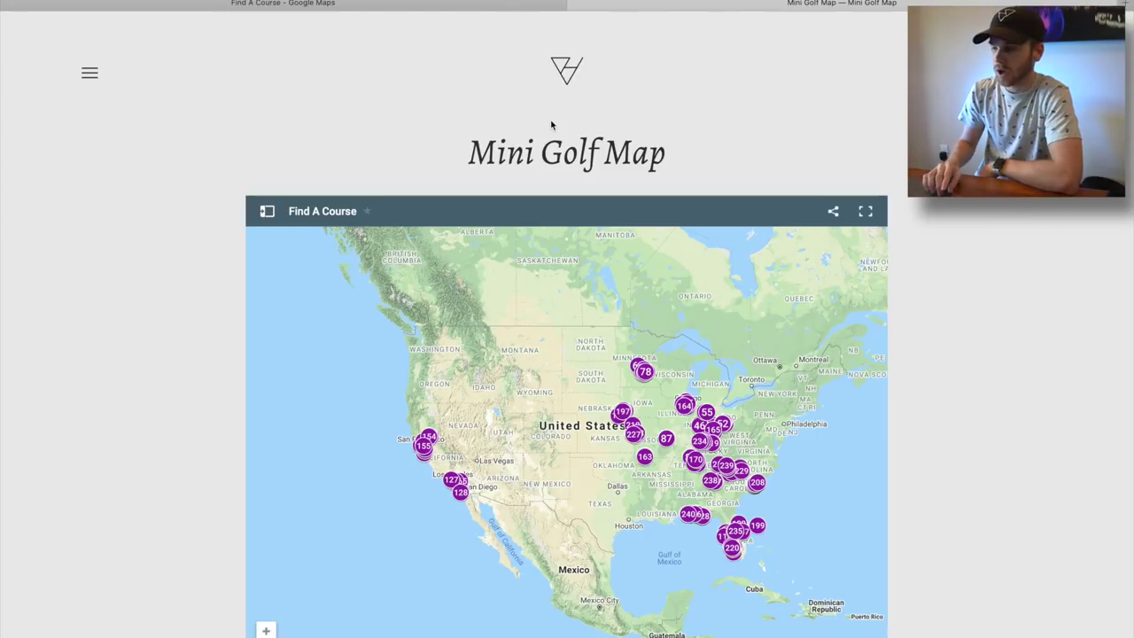
Step: Show the embedded Find A Course map's legend and expand the Mini Golf layer to look through its full course list
{"action": "scroll", "coordinate": [121, 316], "scroll_direction": "down", "scroll_amount": 1}
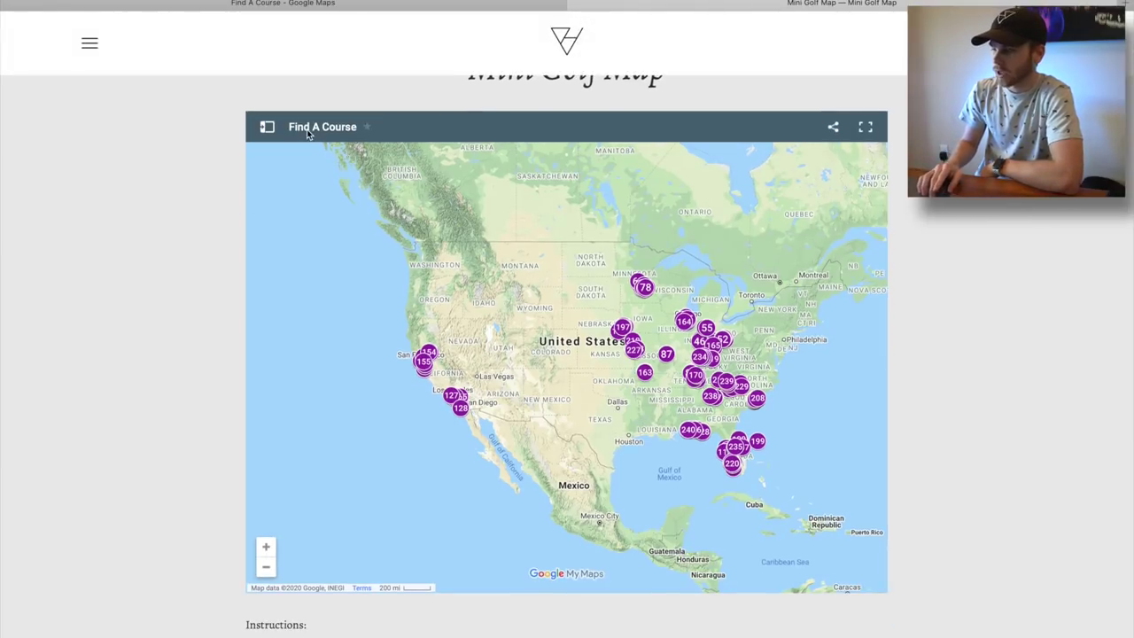
{"action": "left_click", "coordinate": [267, 127]}
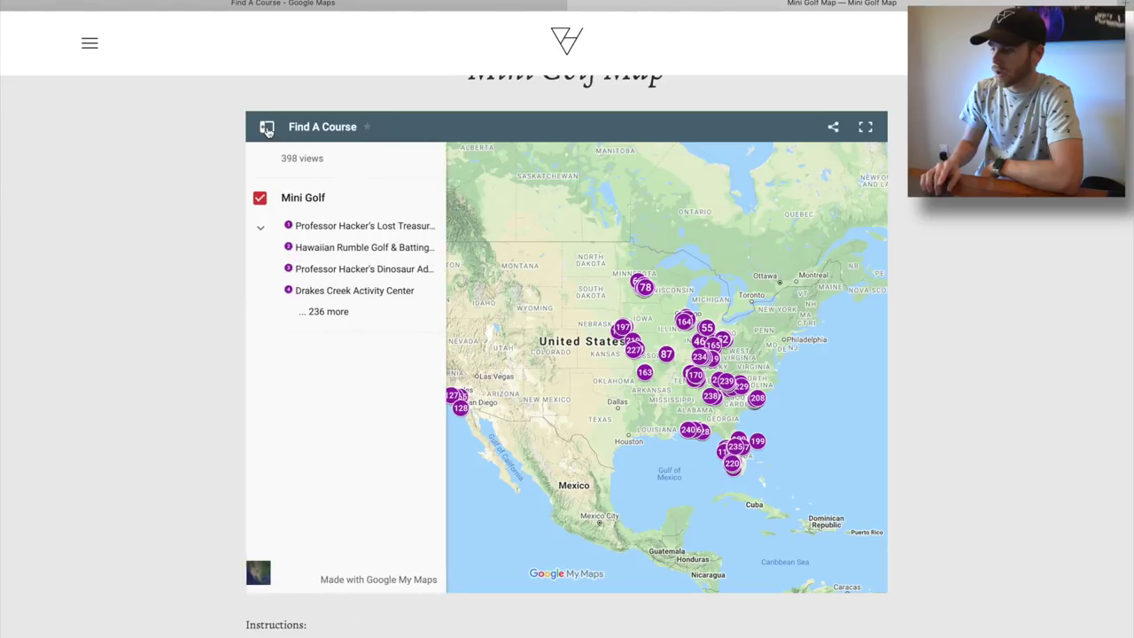
{"action": "left_click", "coordinate": [334, 319]}
{"action": "scroll", "coordinate": [354, 337], "scroll_direction": "down", "scroll_amount": 5}
{"action": "scroll", "coordinate": [360, 344], "scroll_direction": "up", "scroll_amount": 5}
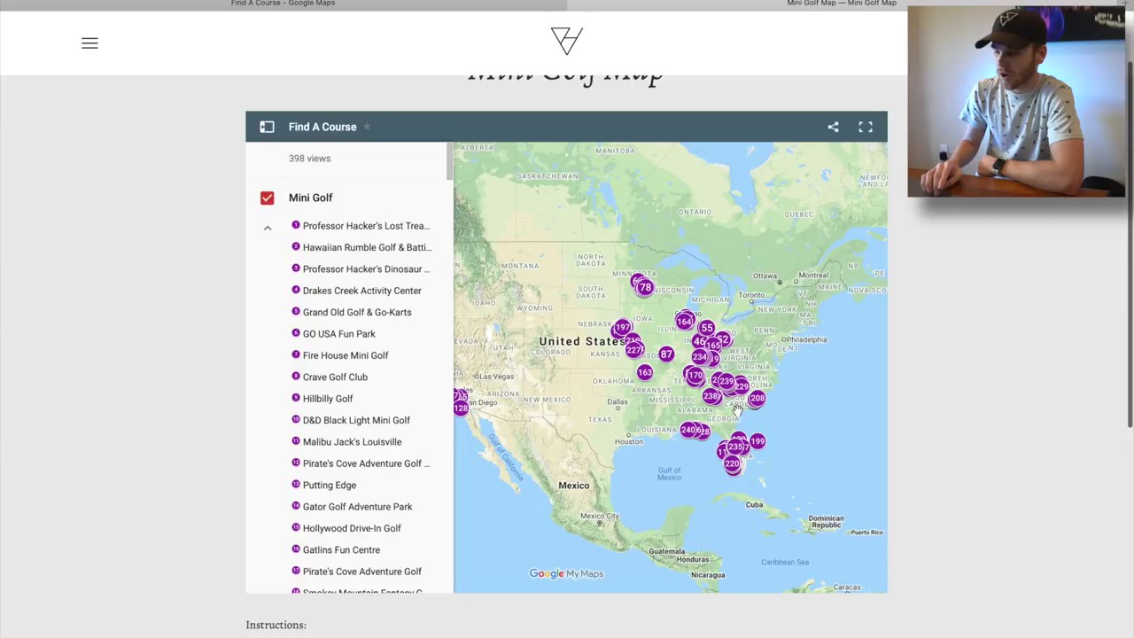
Step: Examine the cluster of courses along the Myrtle Beach coast on the embedded map
{"action": "scroll", "coordinate": [738, 409], "scroll_direction": "up", "scroll_amount": 2}
{"action": "scroll", "coordinate": [754, 406], "scroll_direction": "up", "scroll_amount": 2}
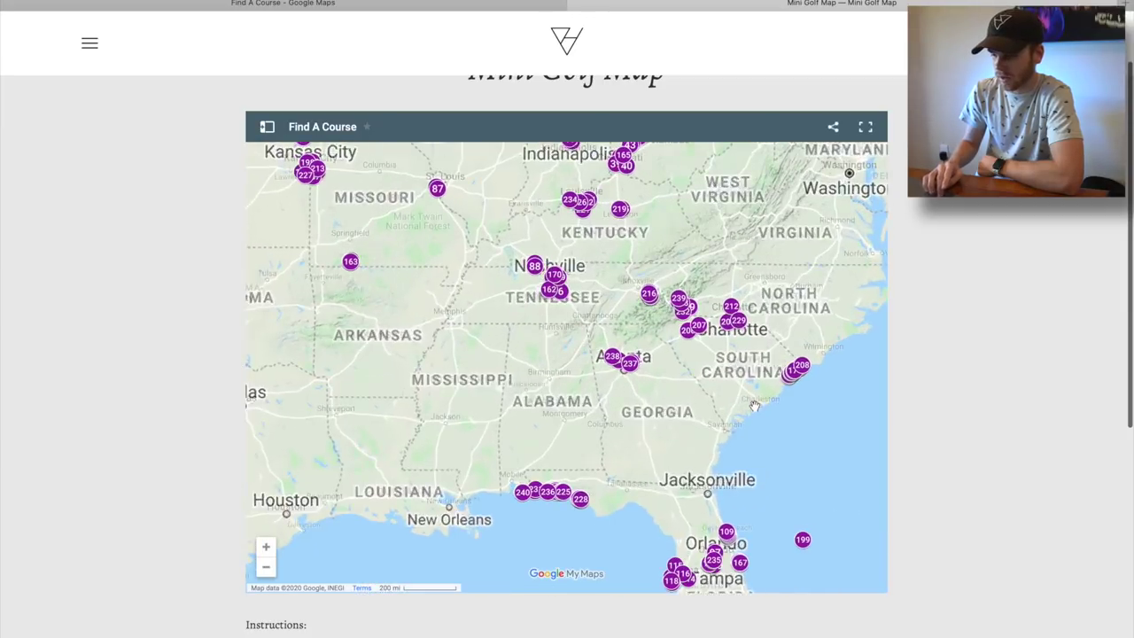
{"action": "scroll", "coordinate": [700, 381], "scroll_direction": "up", "scroll_amount": 2}
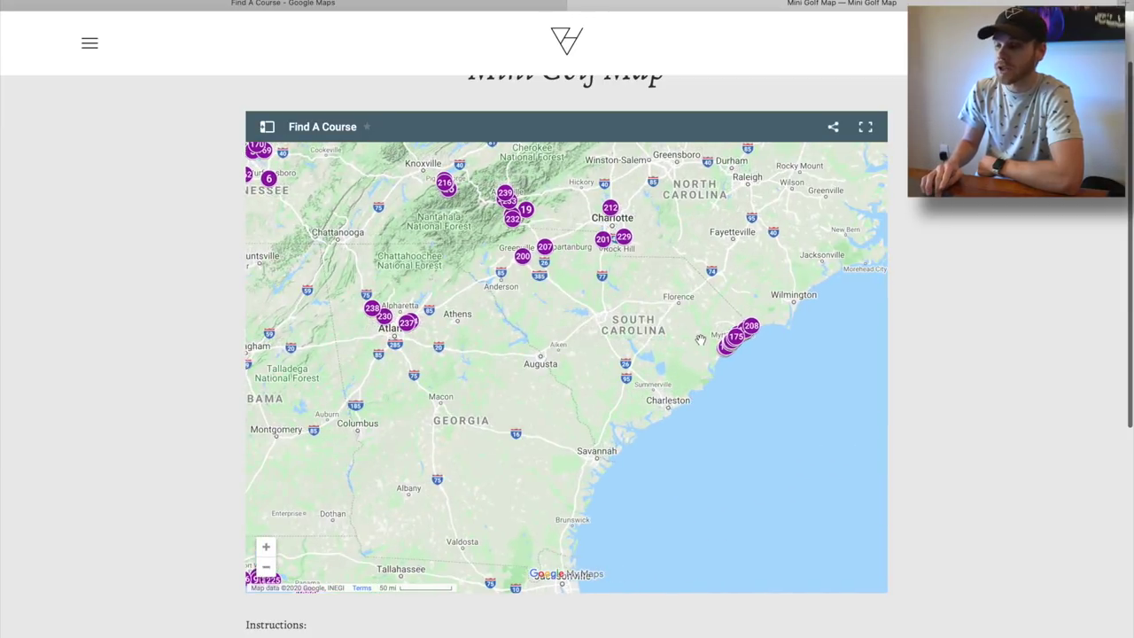
{"action": "scroll", "coordinate": [700, 341], "scroll_direction": "up", "scroll_amount": 3}
{"action": "left_click_drag", "start_coordinate": [739, 325], "coordinate": [555, 322]}
{"action": "scroll", "coordinate": [576, 282], "scroll_direction": "up", "scroll_amount": 2}
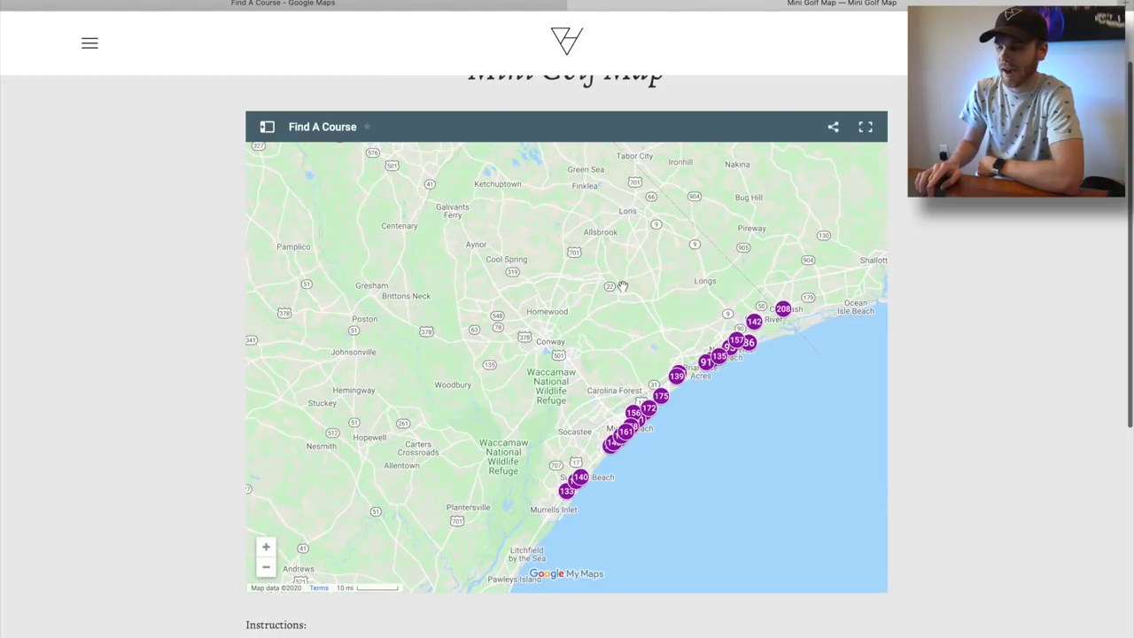
{"action": "left_click_drag", "start_coordinate": [641, 287], "coordinate": [544, 248]}
{"action": "scroll", "coordinate": [537, 291], "scroll_direction": "up", "scroll_amount": 2}
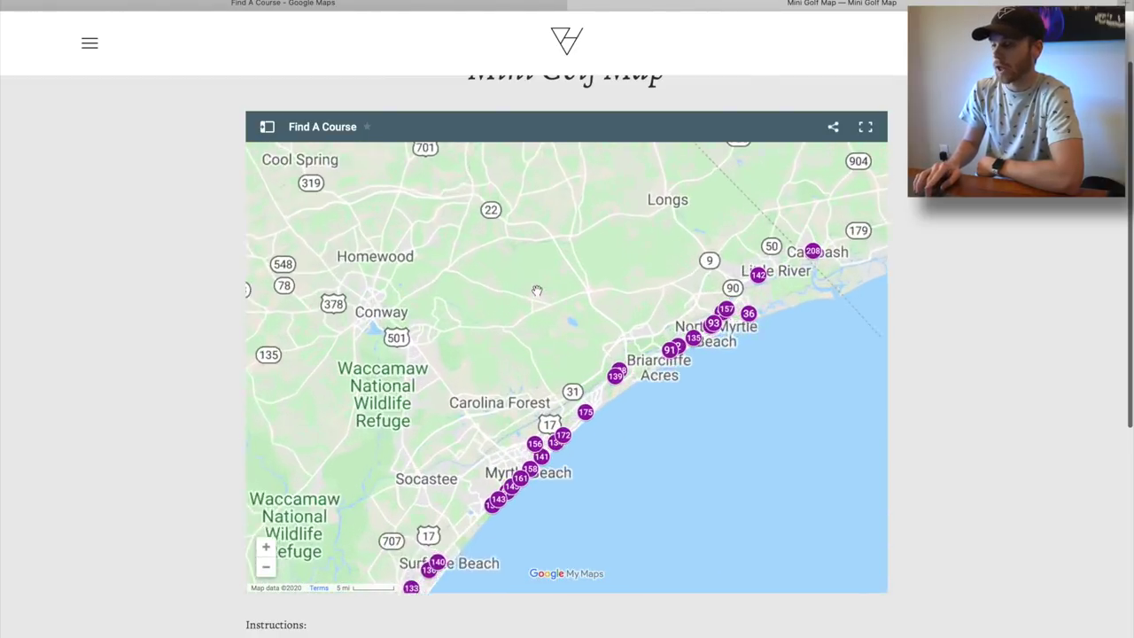
{"action": "scroll", "coordinate": [516, 238], "scroll_direction": "up", "scroll_amount": 1}
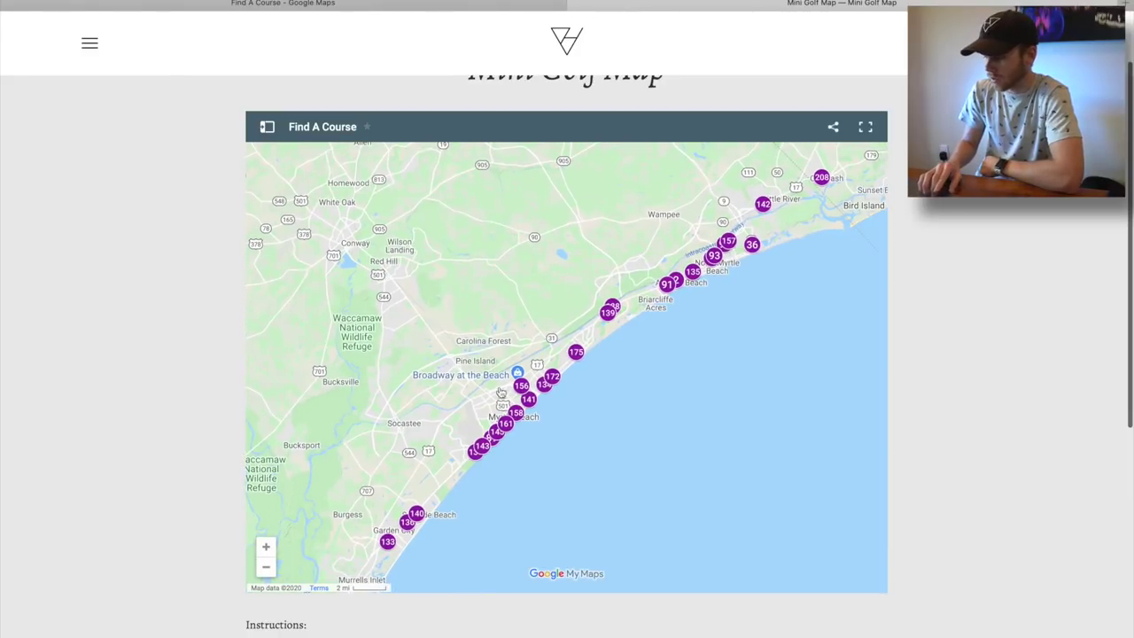
{"action": "left_click", "coordinate": [265, 567]}
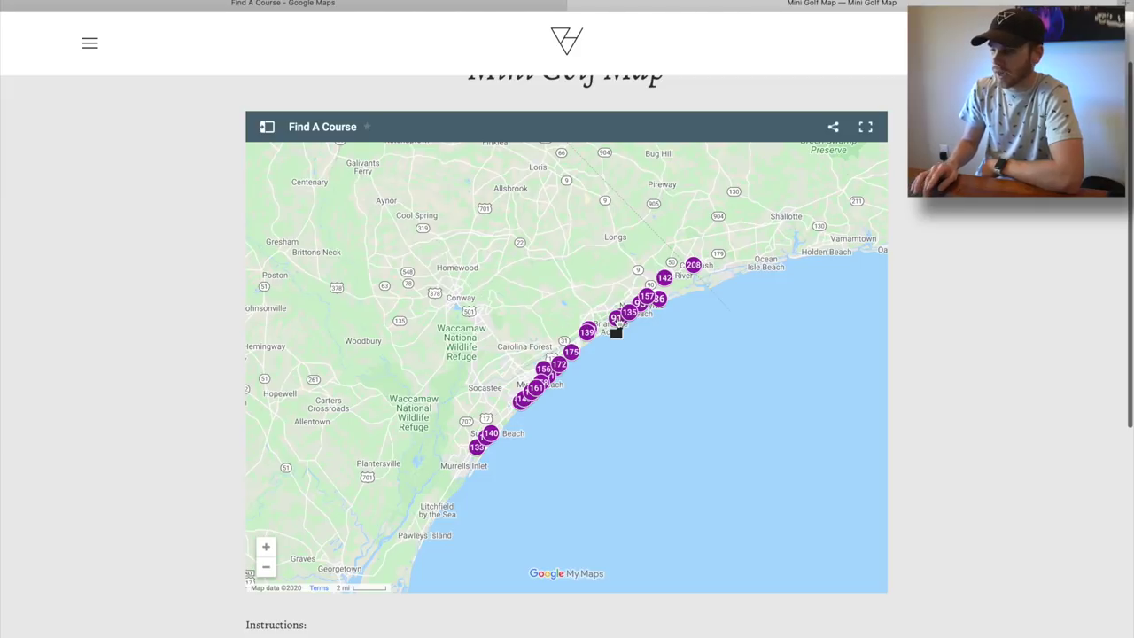
Step: View the details of Hawaiian Village Golf, Aloha Mini Golf and Jungle Safari Mini Golf on the embedded map
{"action": "left_click", "coordinate": [616, 319]}
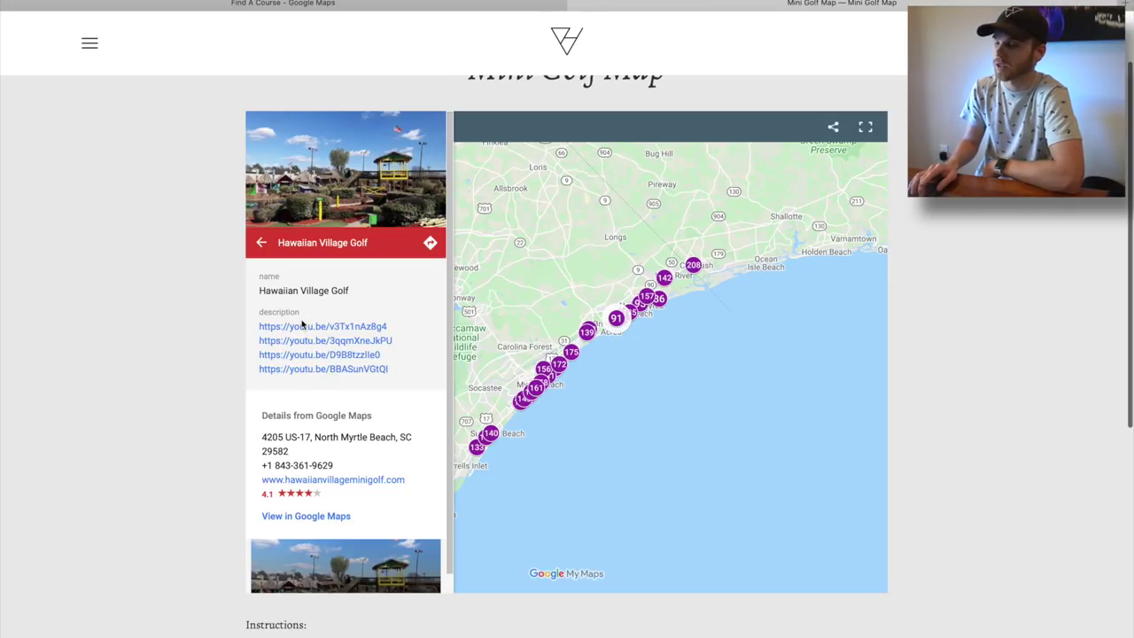
{"action": "left_click", "coordinate": [696, 390]}
{"action": "left_click", "coordinate": [585, 333]}
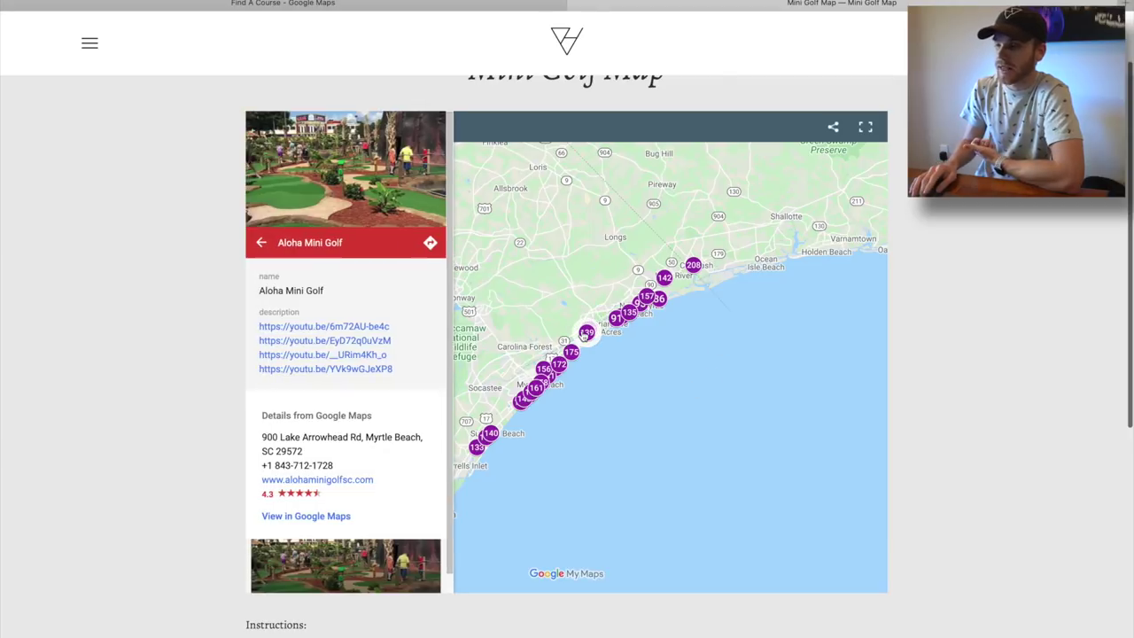
{"action": "left_click", "coordinate": [571, 352]}
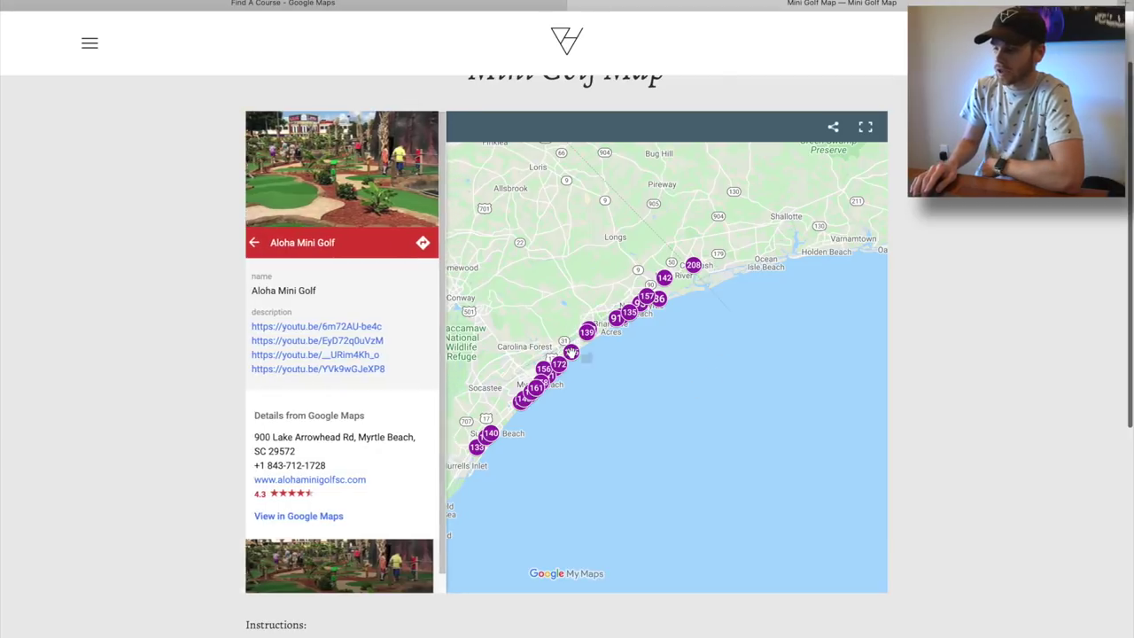
{"action": "left_click", "coordinate": [572, 351]}
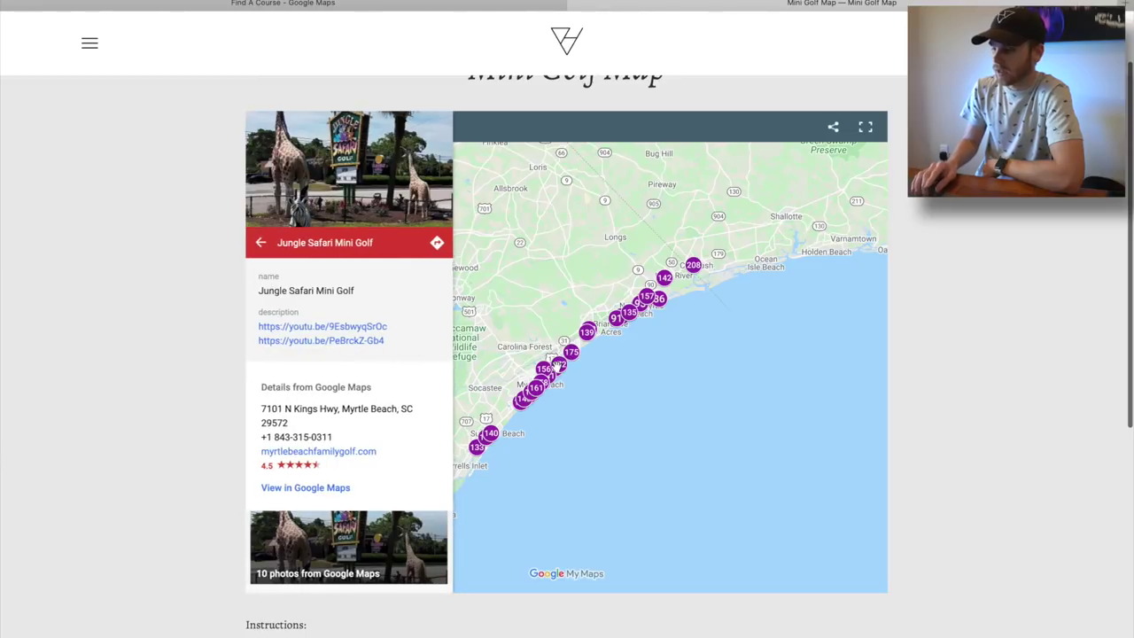
Step: View the details of Treasure Island Golf and Molten Mountain, then close the details
{"action": "left_click", "coordinate": [559, 370]}
{"action": "left_click", "coordinate": [559, 371]}
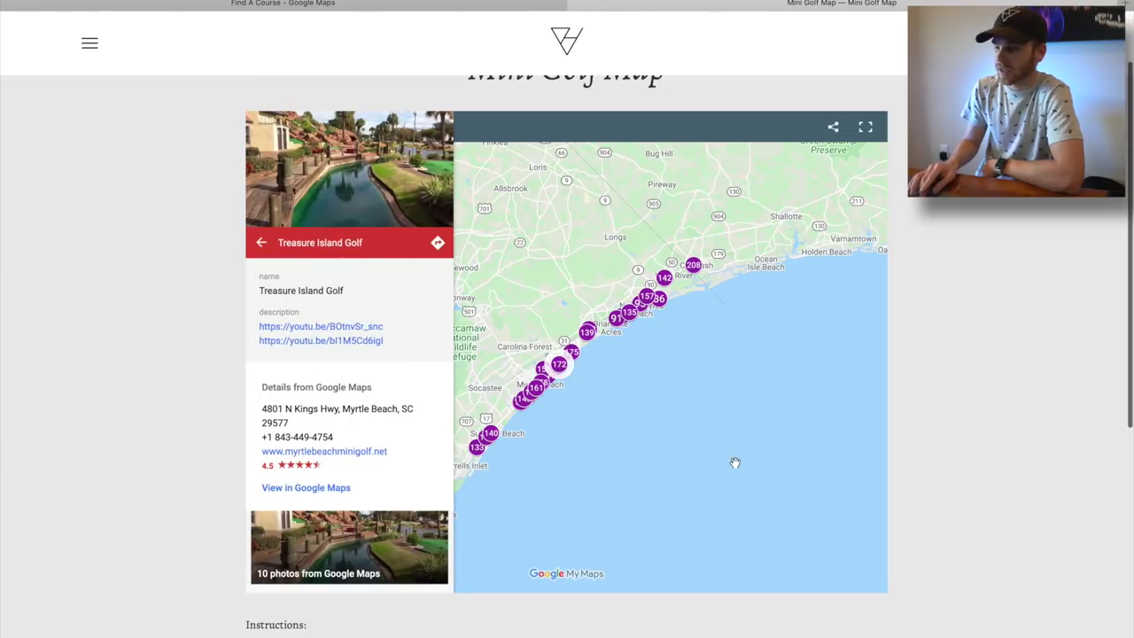
{"action": "left_click", "coordinate": [734, 460]}
{"action": "left_click", "coordinate": [647, 298]}
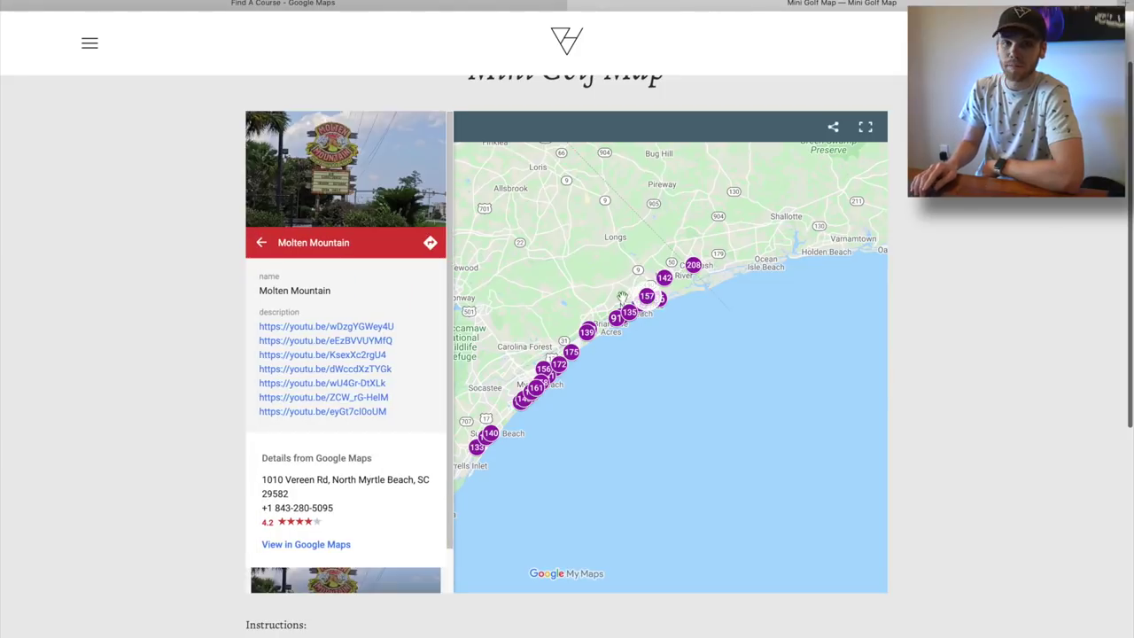
{"action": "scroll", "coordinate": [319, 344], "scroll_direction": "up", "scroll_amount": 2}
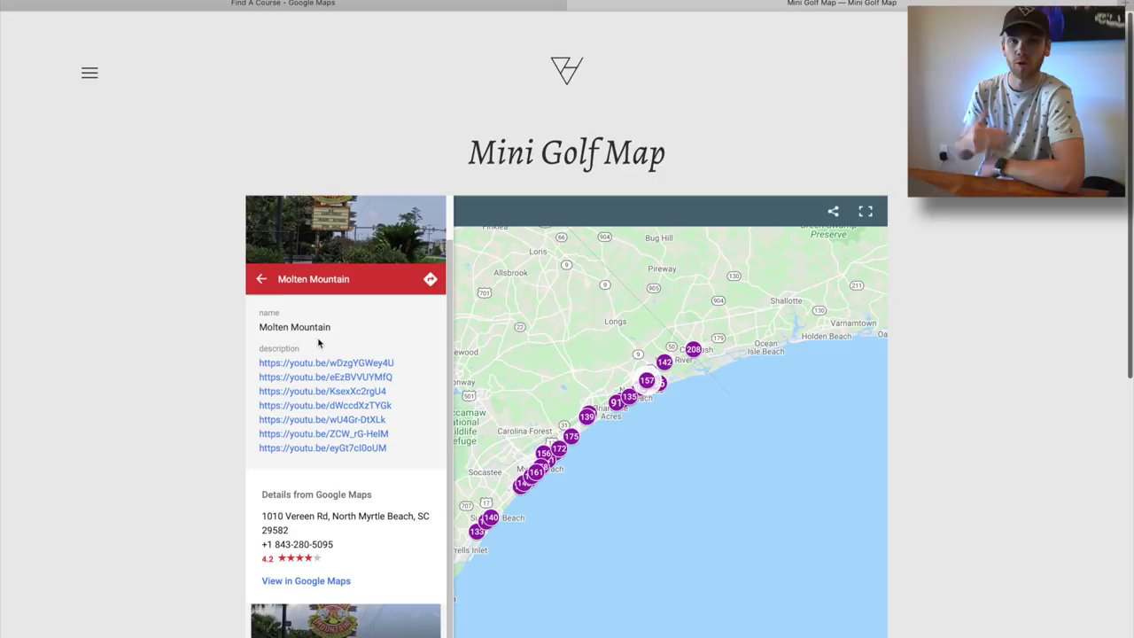
{"action": "left_click", "coordinate": [260, 281]}
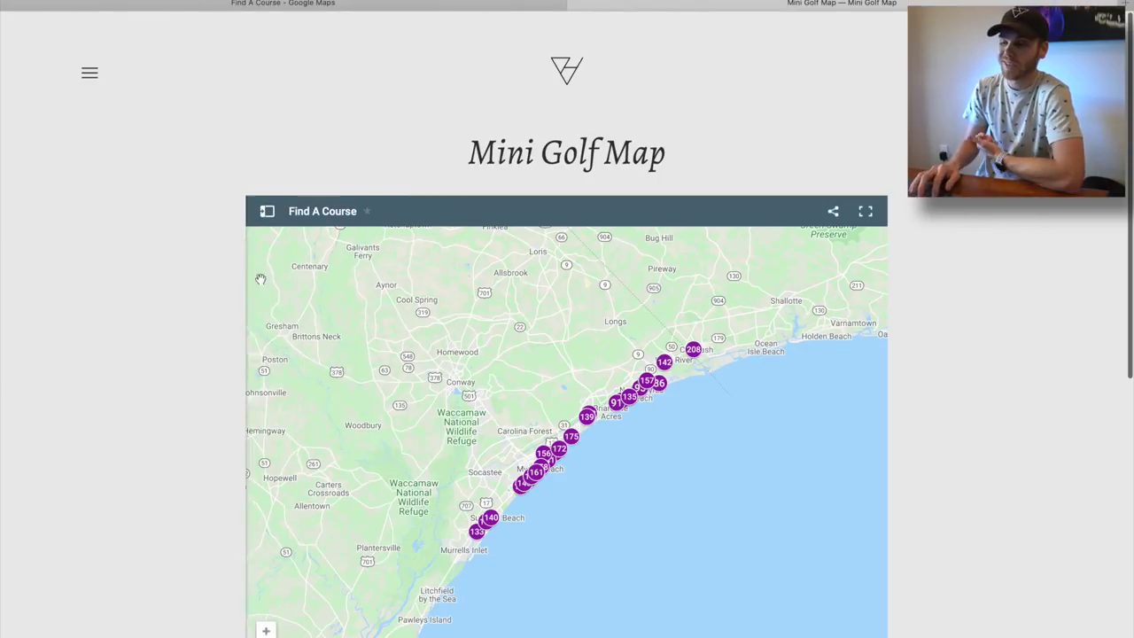
Step: Zoom the embedded map out from Myrtle Beach to survey the courses across the whole United States
{"action": "left_click_drag", "start_coordinate": [473, 416], "coordinate": [478, 393]}
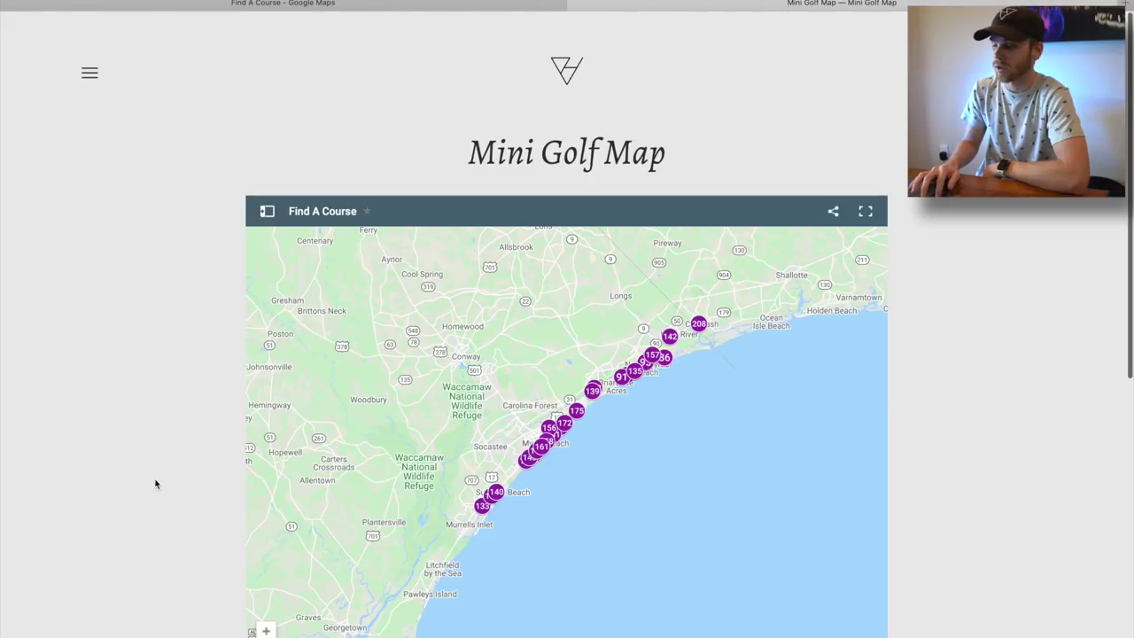
{"action": "scroll", "coordinate": [204, 523], "scroll_direction": "down", "scroll_amount": 2}
{"action": "left_click", "coordinate": [267, 567]}
{"action": "left_click", "coordinate": [268, 568]}
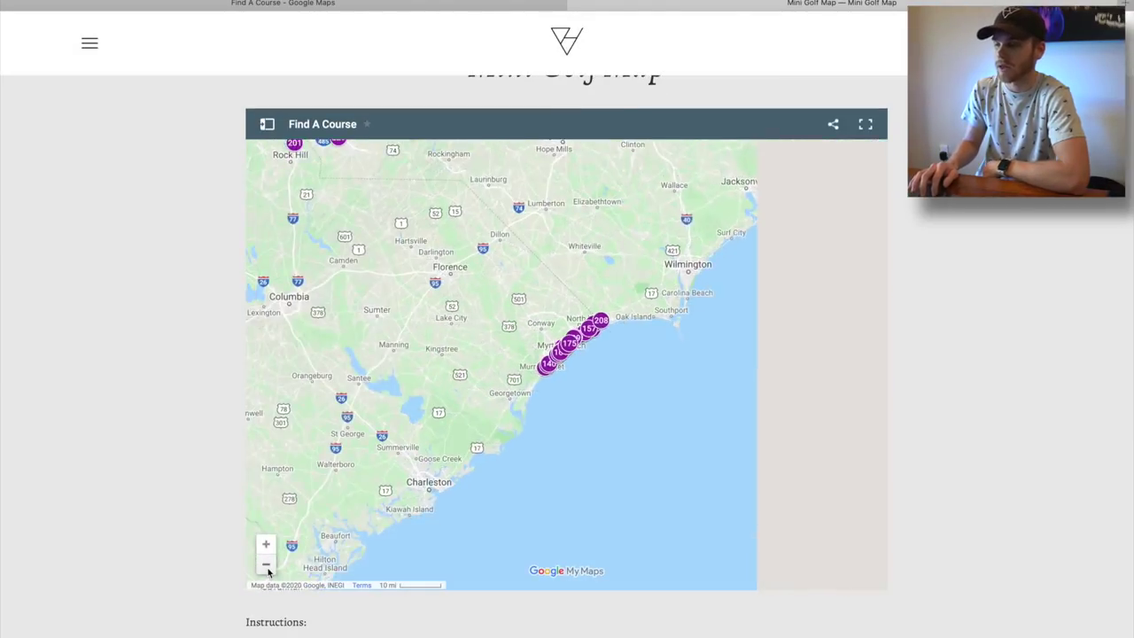
{"action": "left_click", "coordinate": [266, 567]}
{"action": "left_click", "coordinate": [267, 567]}
{"action": "left_click", "coordinate": [266, 567]}
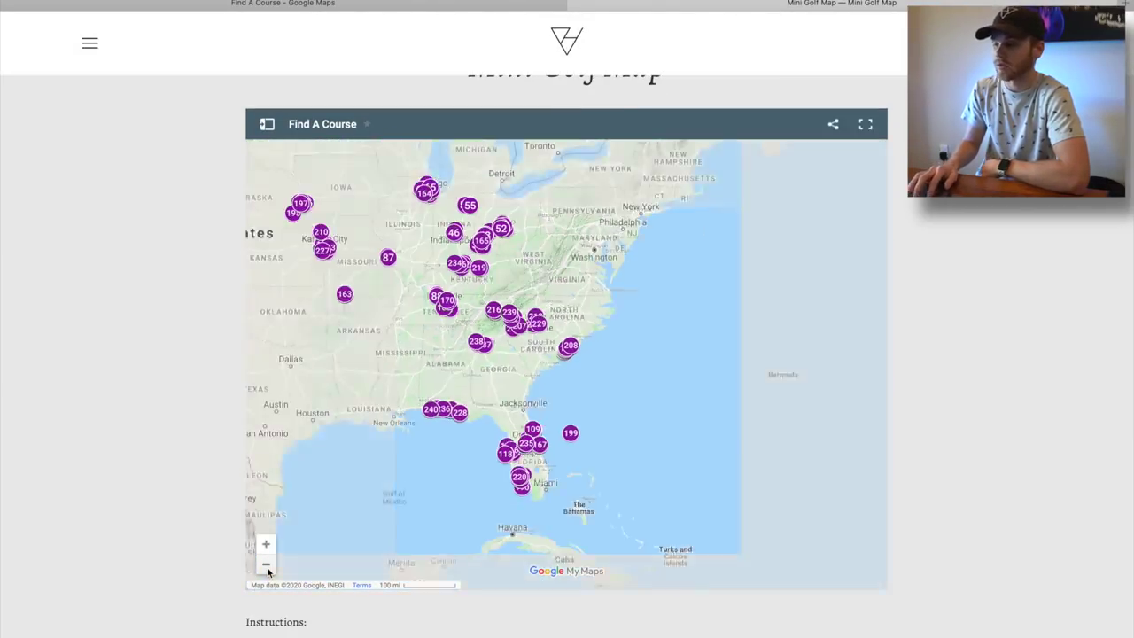
{"action": "left_click_drag", "start_coordinate": [404, 357], "coordinate": [550, 355]}
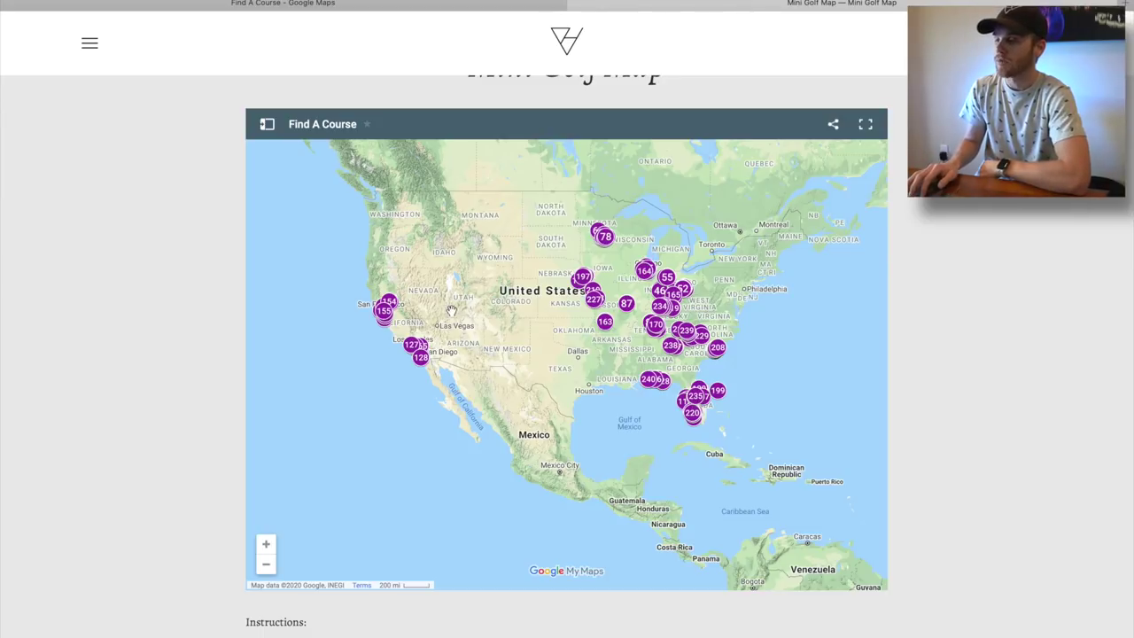
Step: Examine the western United States courses more closely on the embedded Mini Golf Map page
{"action": "scroll", "coordinate": [451, 311], "scroll_direction": "up", "scroll_amount": 3}
{"action": "scroll", "coordinate": [186, 258], "scroll_direction": "up", "scroll_amount": 2}
{"action": "scroll", "coordinate": [186, 258], "scroll_direction": "up", "scroll_amount": 1}
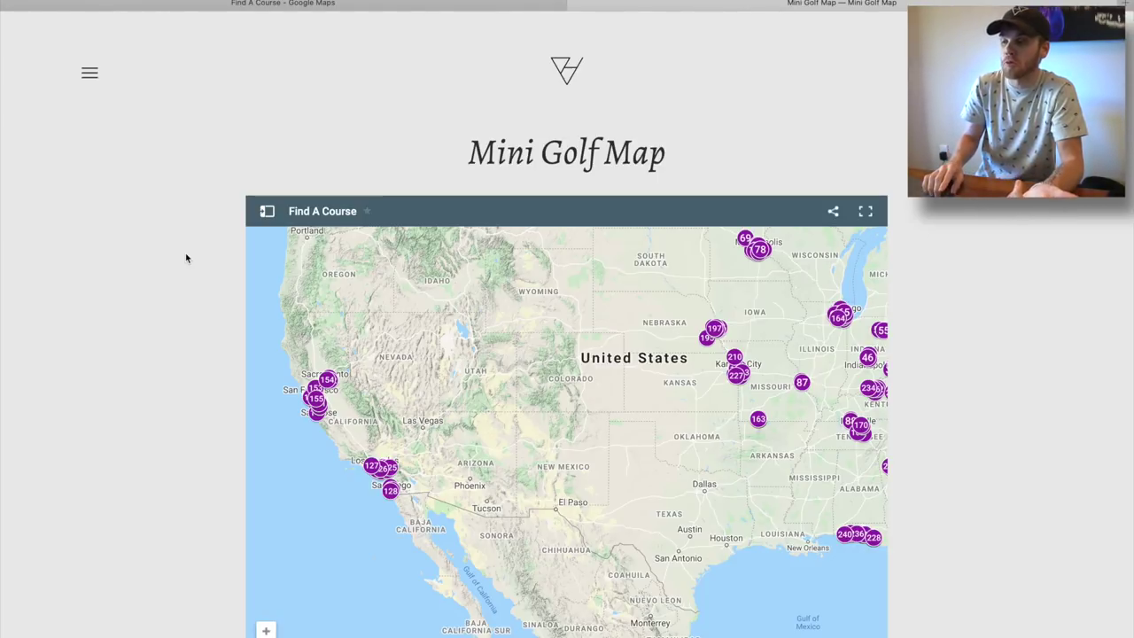
{"action": "scroll", "coordinate": [147, 370], "scroll_direction": "down", "scroll_amount": 3}
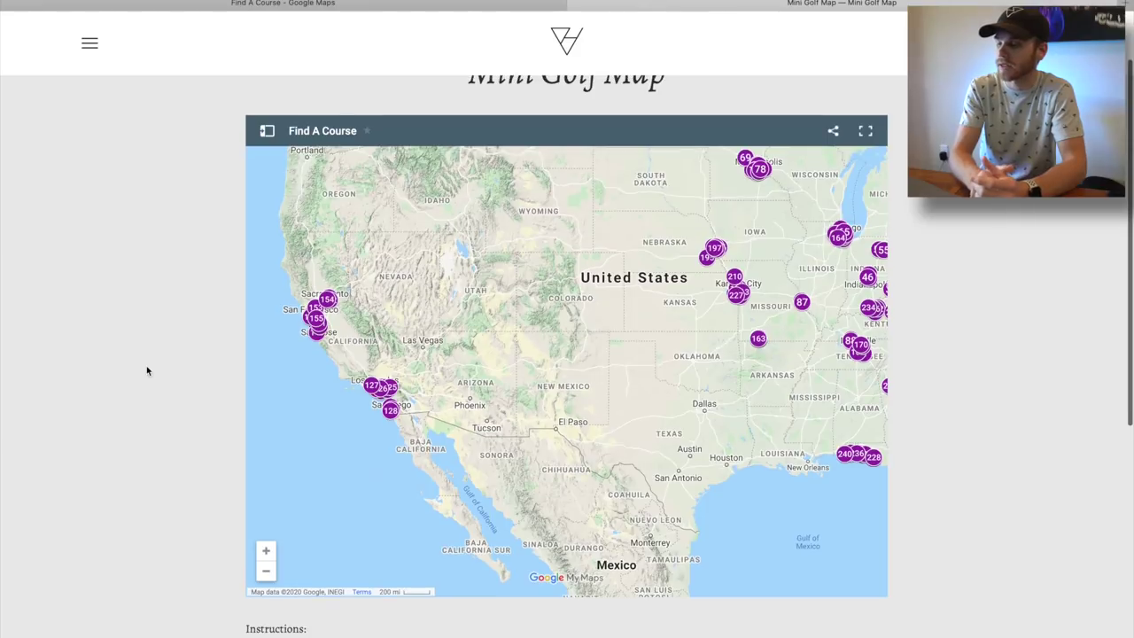